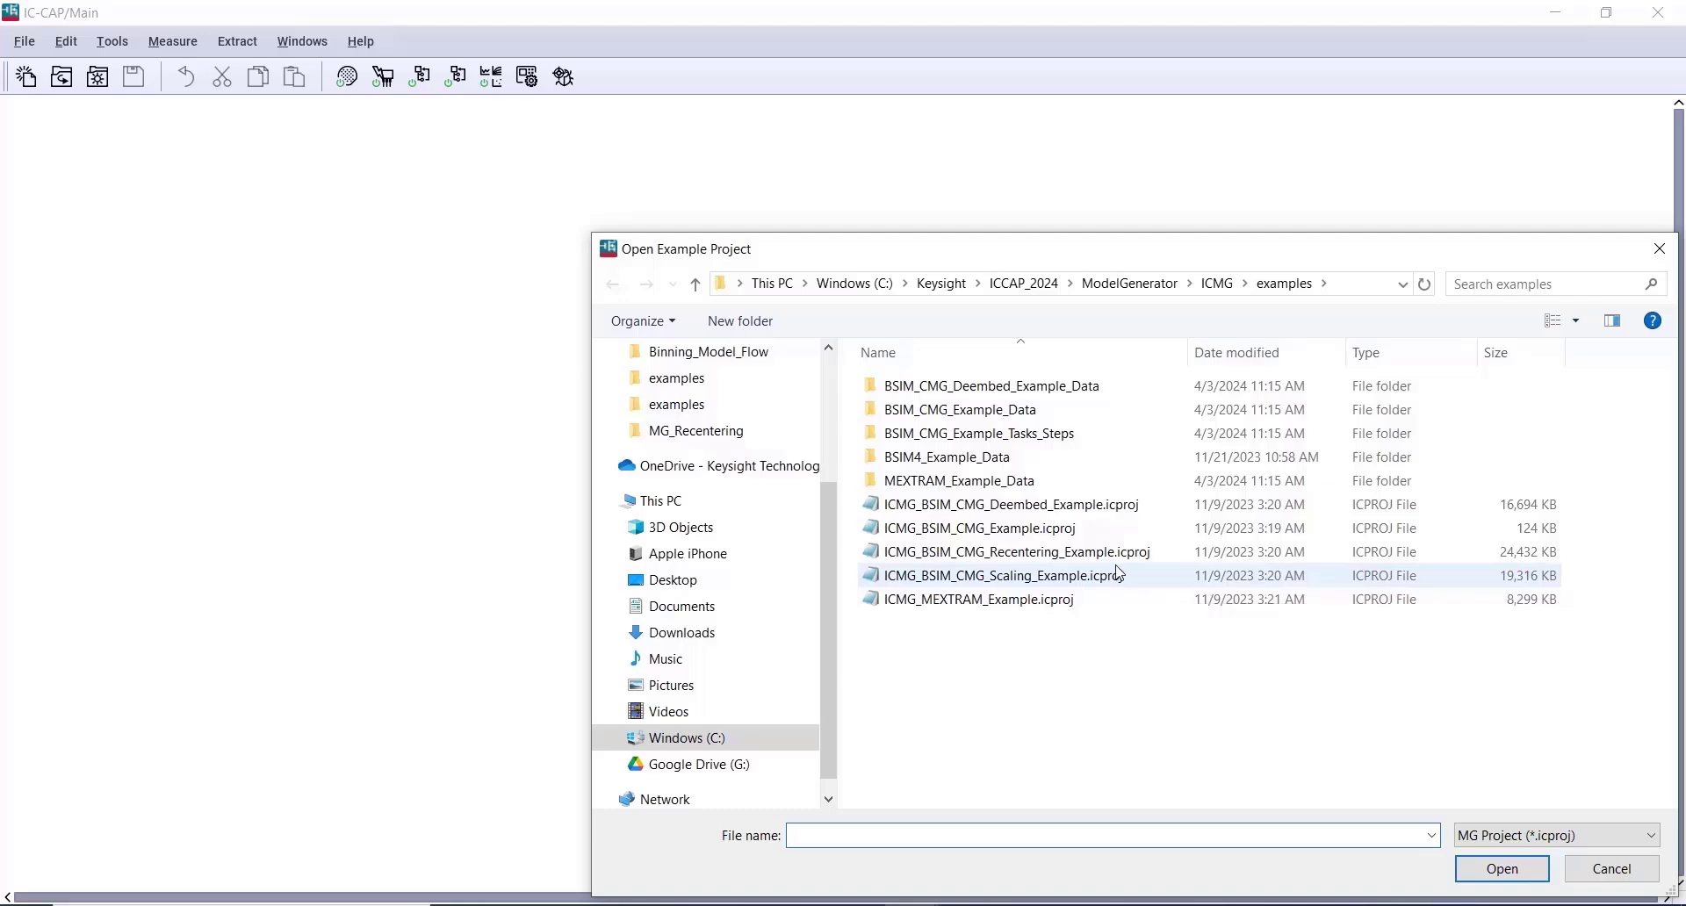
Open the example project ICMG_BSIM_CMG_Recentering_Example.icproj and maximize its Model Generator window.
click(1122, 553)
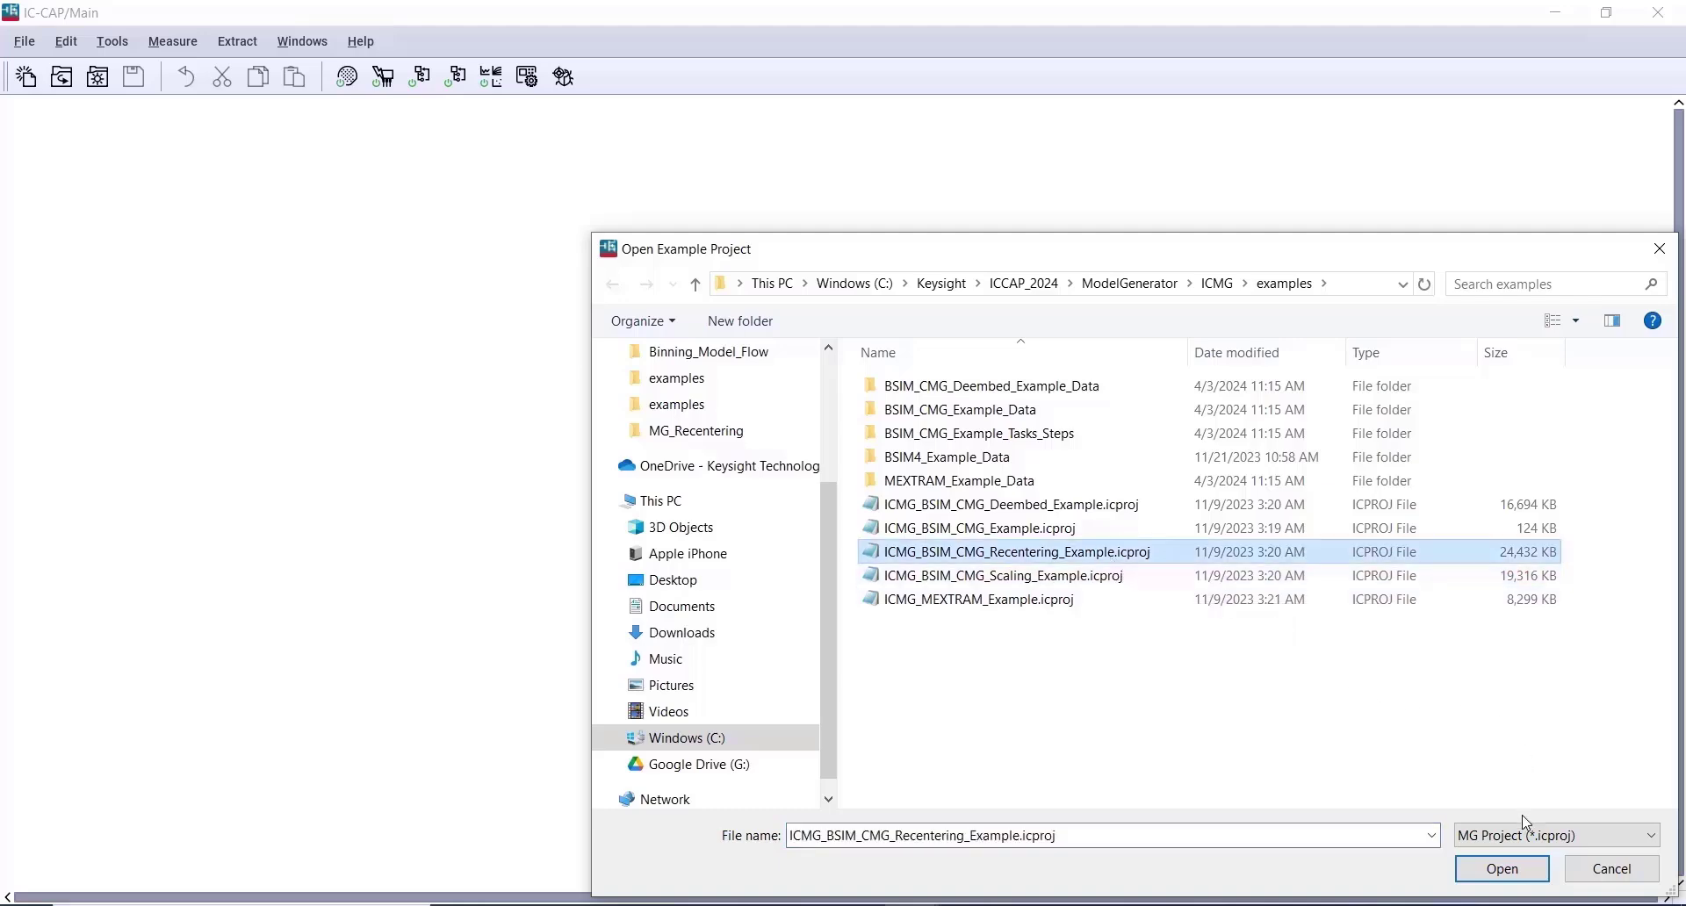
click(1502, 867)
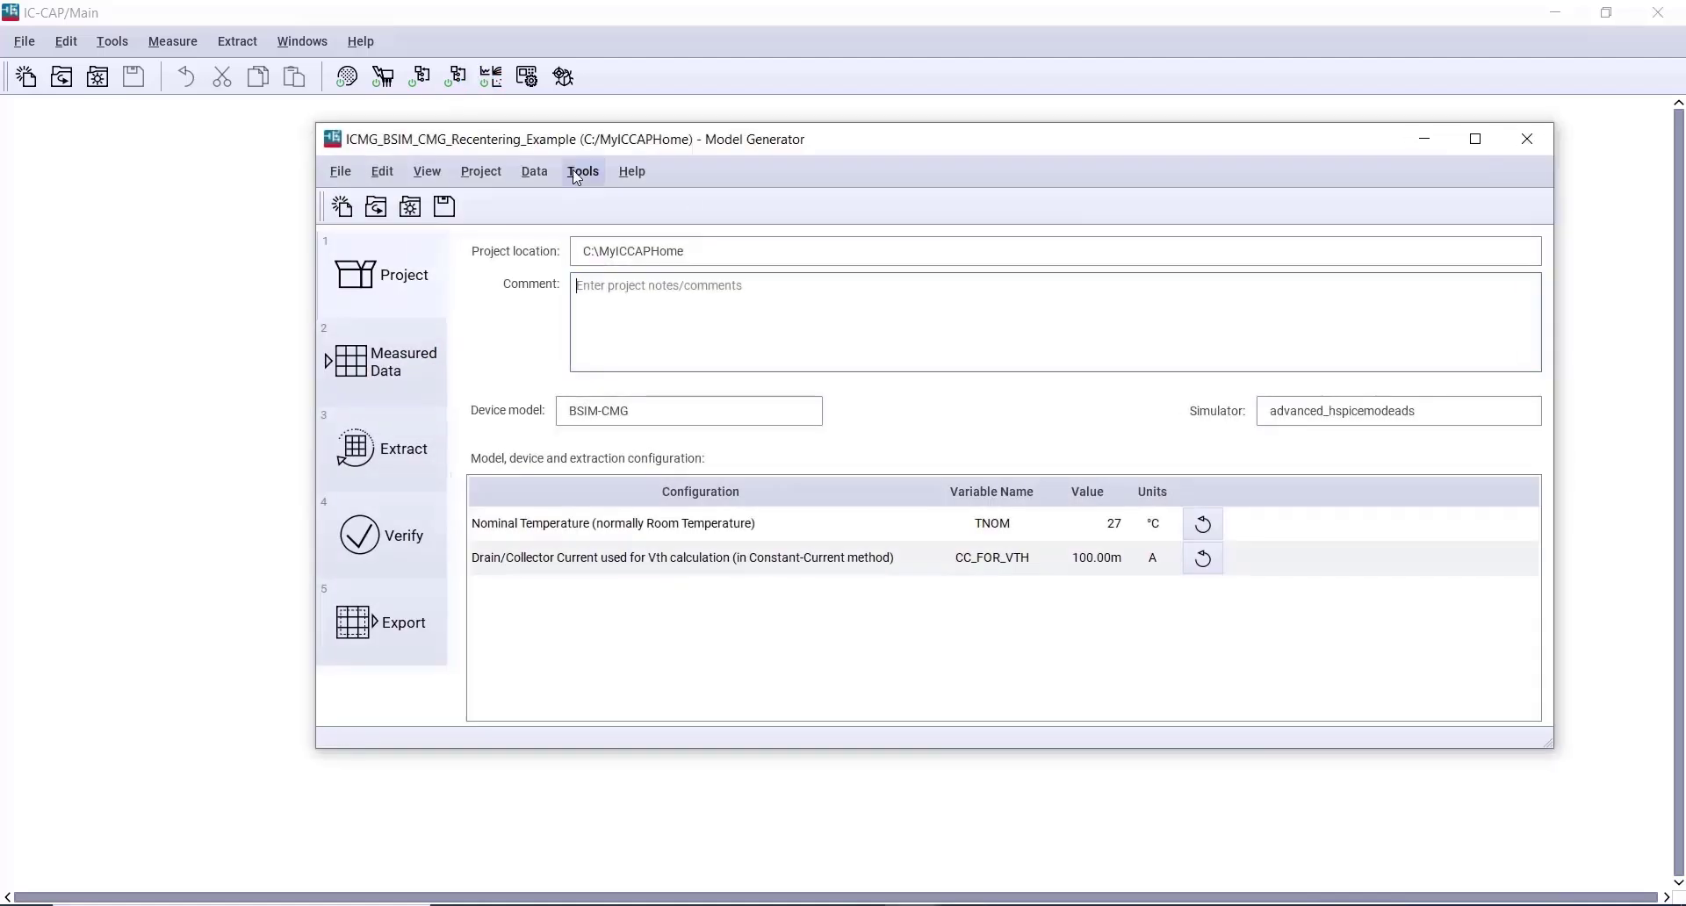
double_click(579, 141)
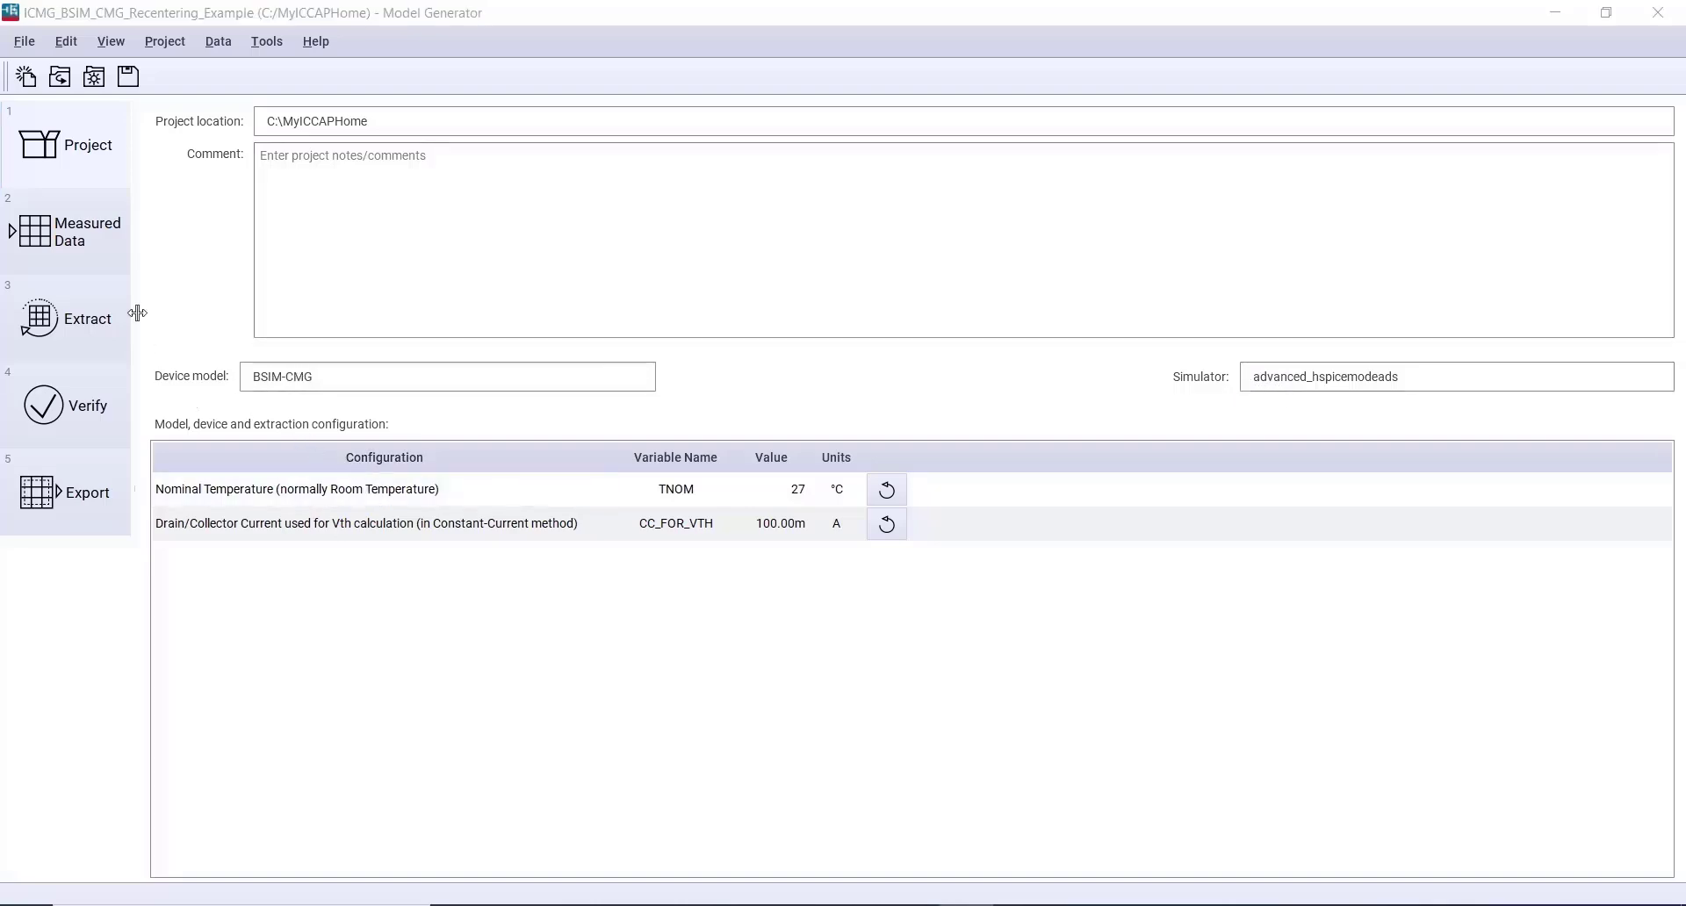
Display the project's measured data and browse it filtered by IV, CV and SP type.
click(96, 243)
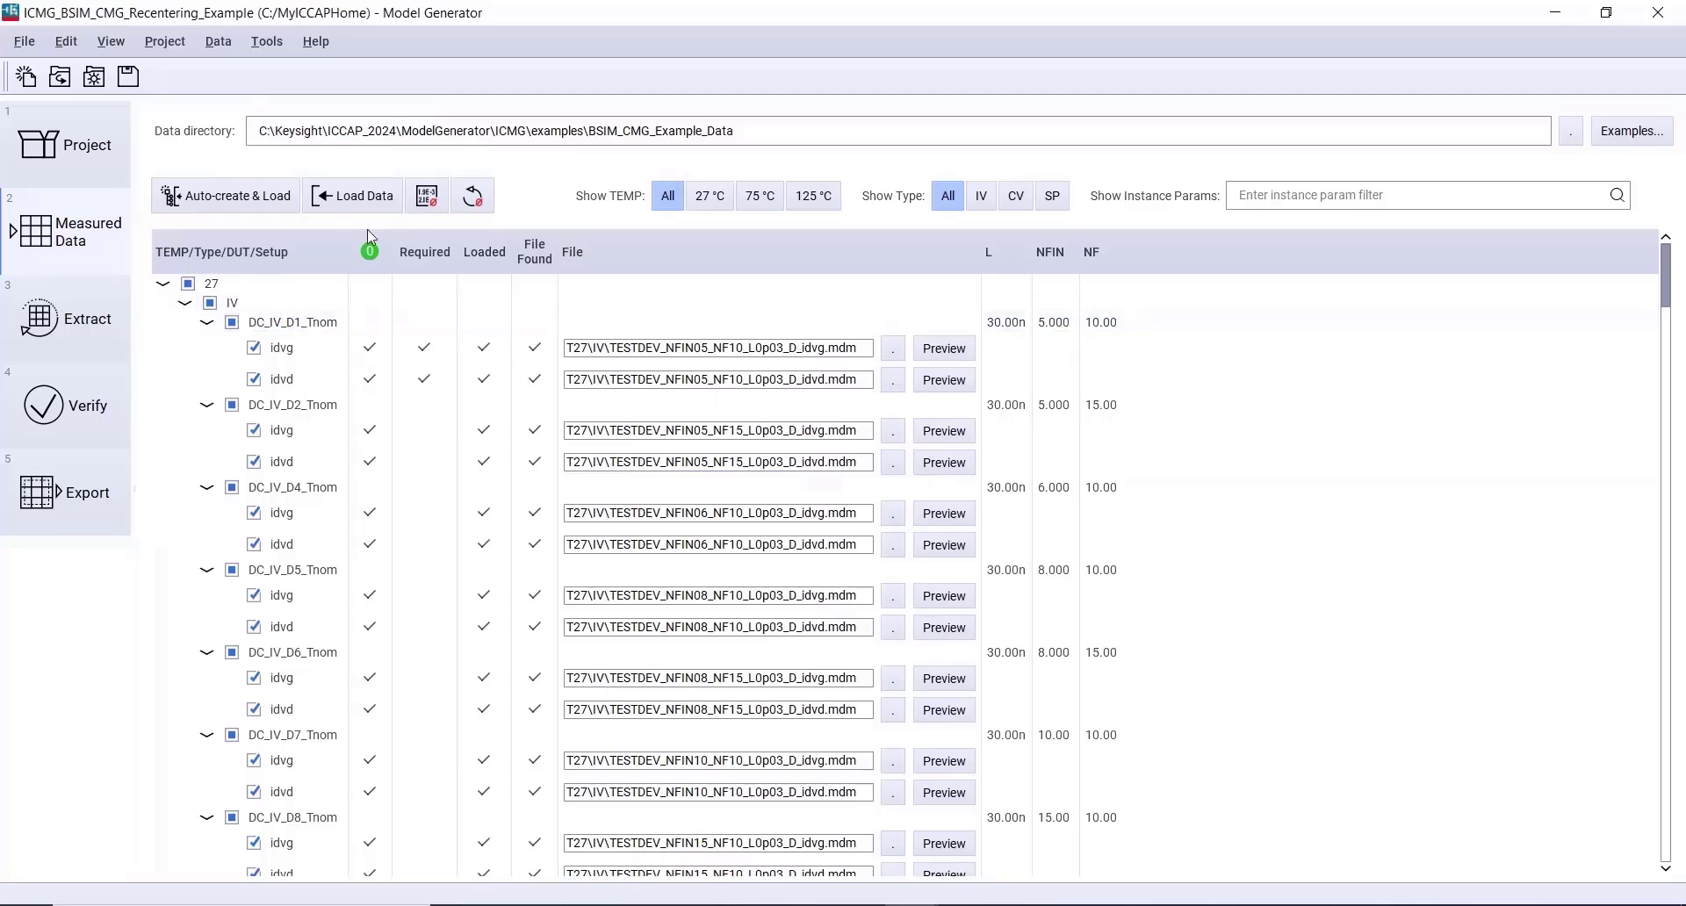
click(1052, 195)
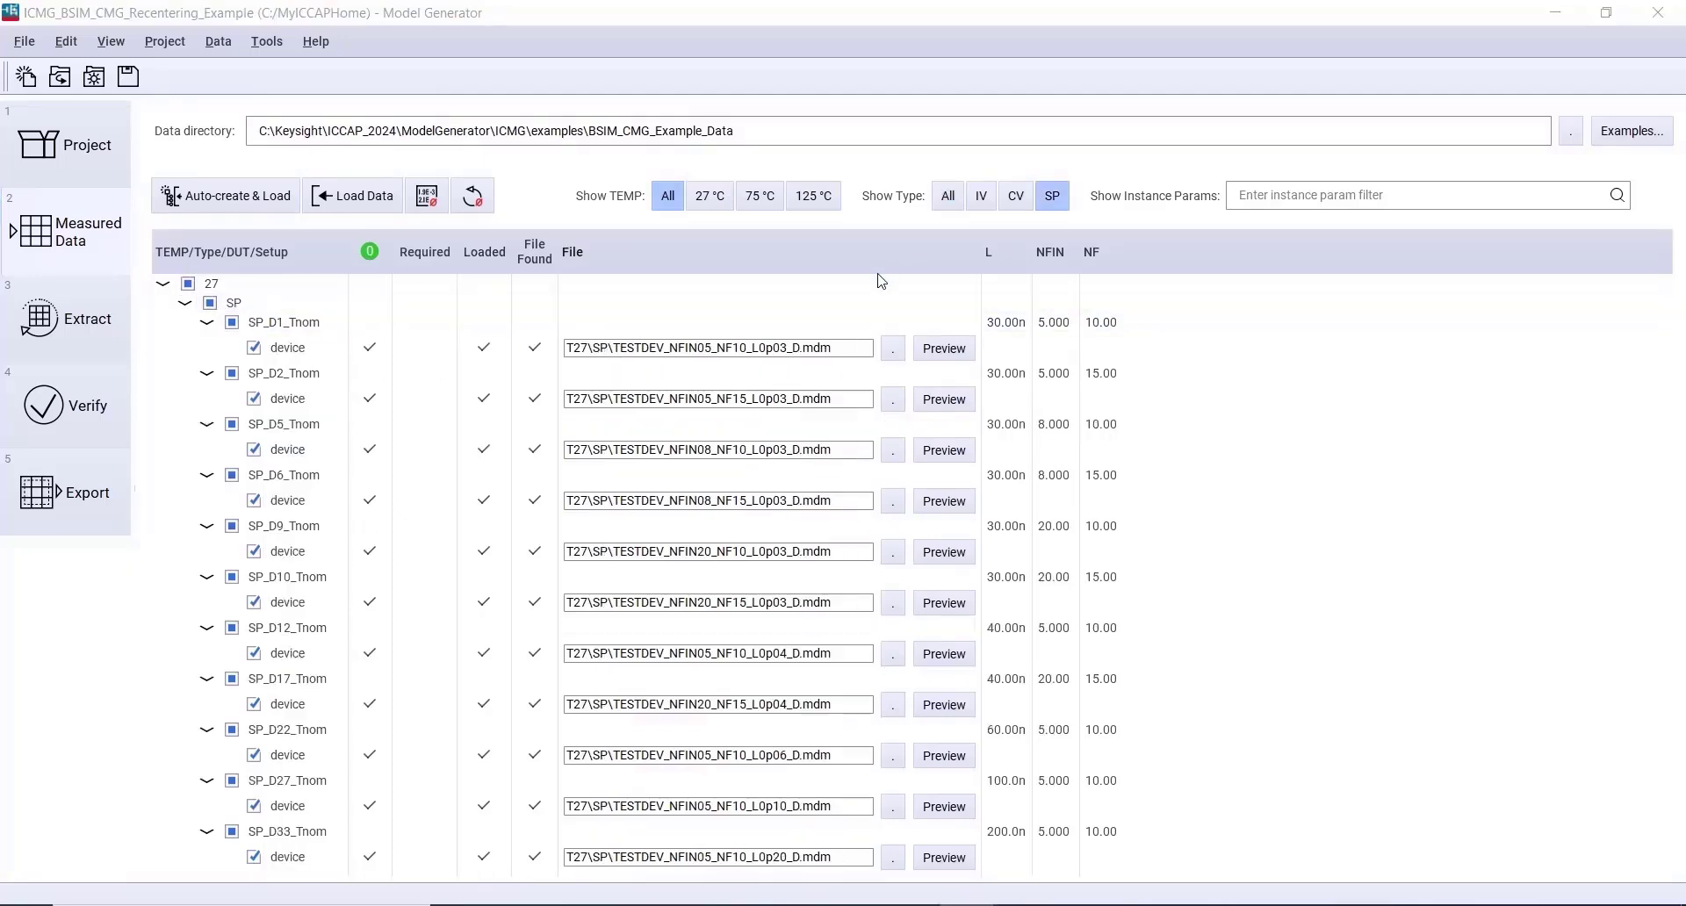
click(953, 205)
click(985, 200)
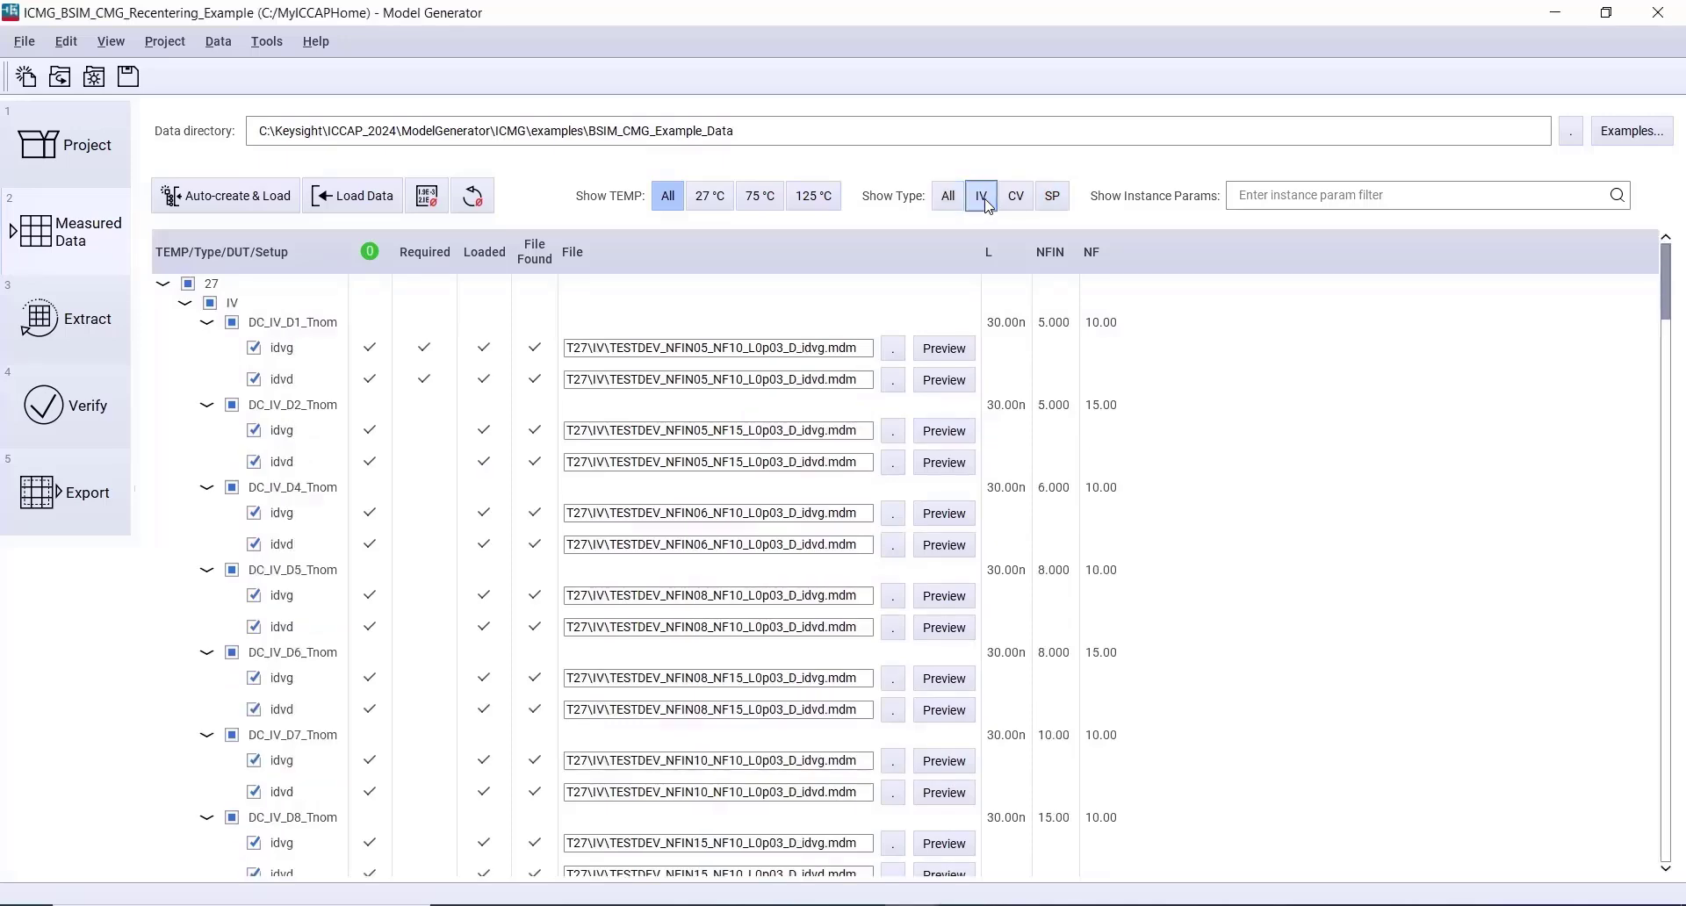
click(1016, 198)
click(1053, 203)
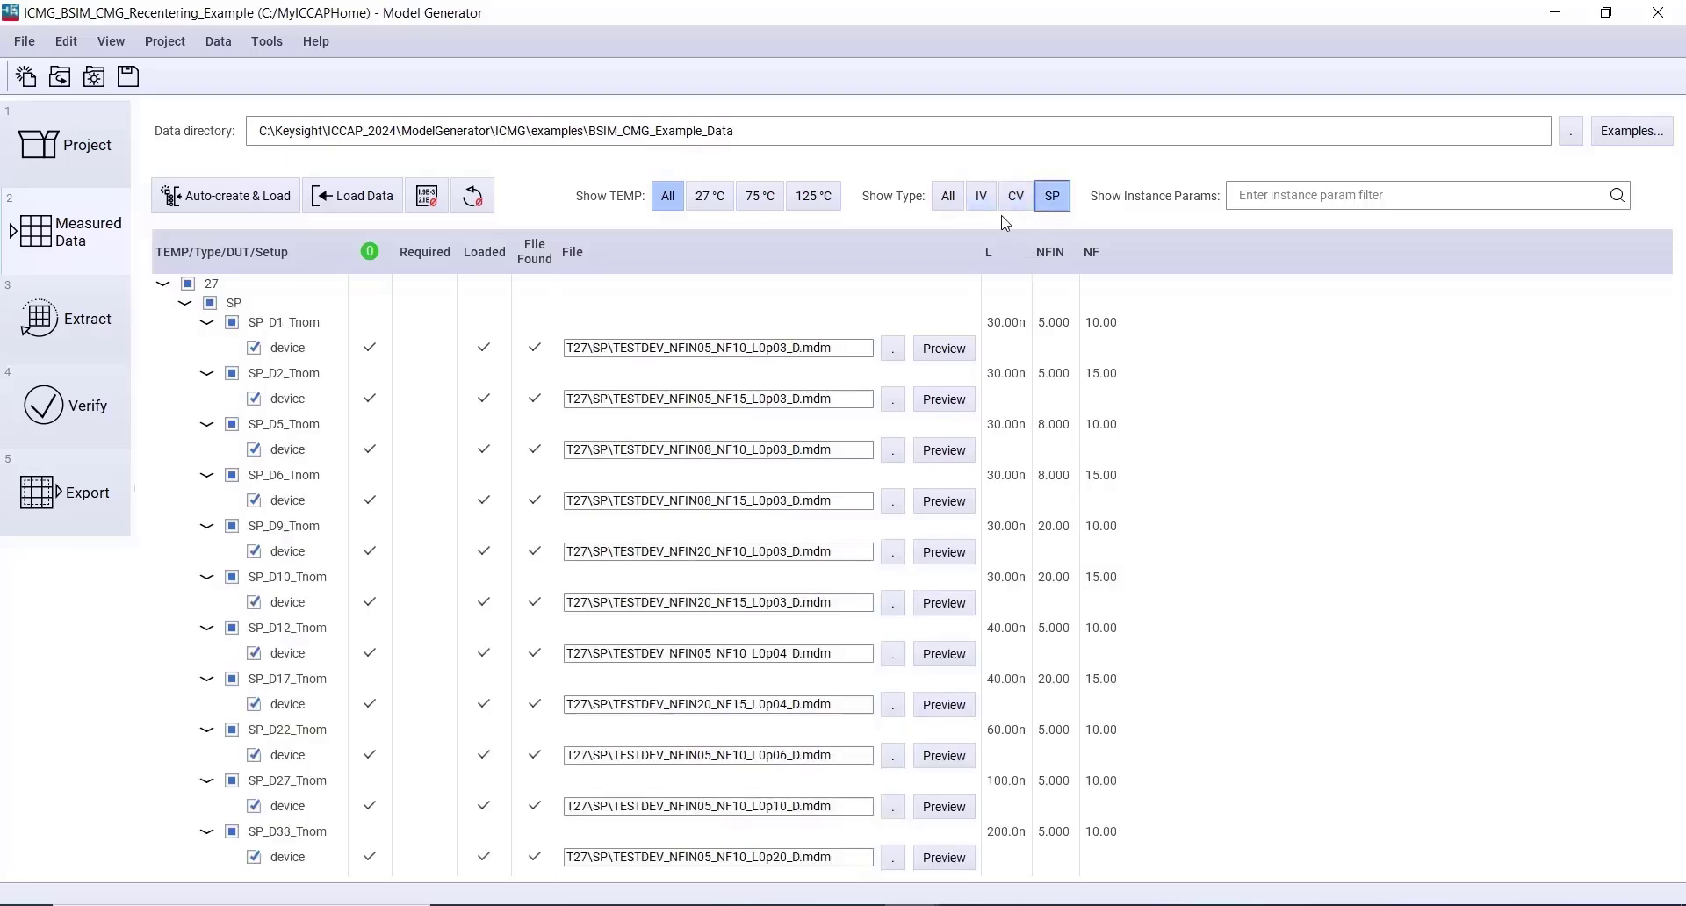
Browse the measured data at 27, 75 and 125 °C, ending with all data types at 27 °C.
click(711, 202)
click(764, 200)
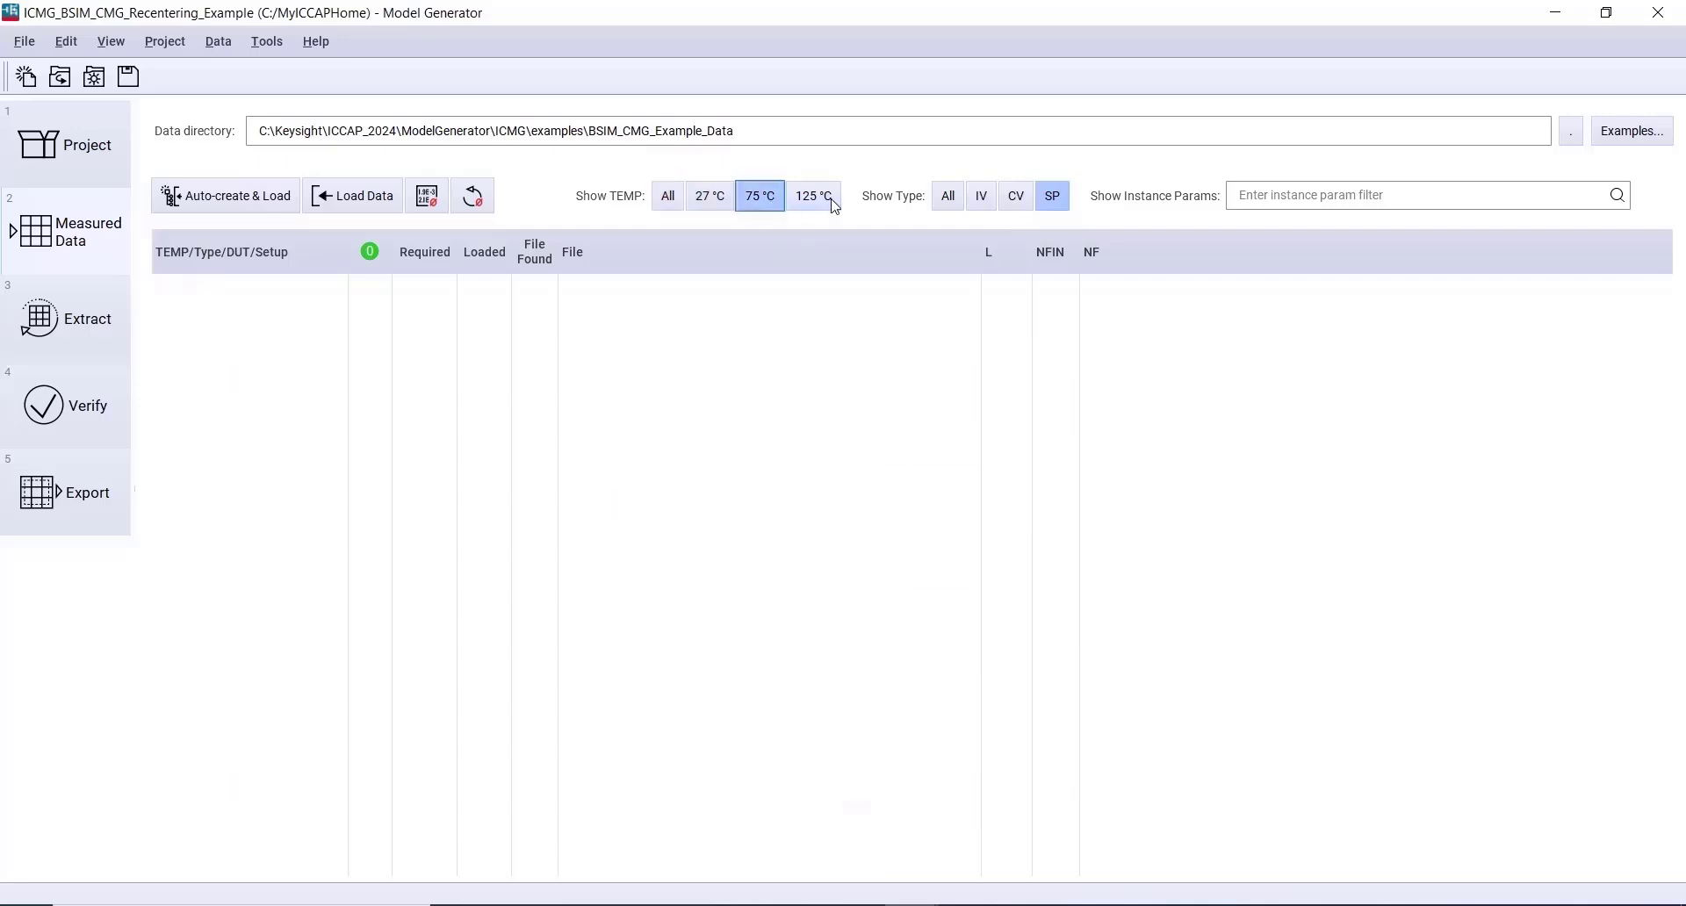
click(816, 195)
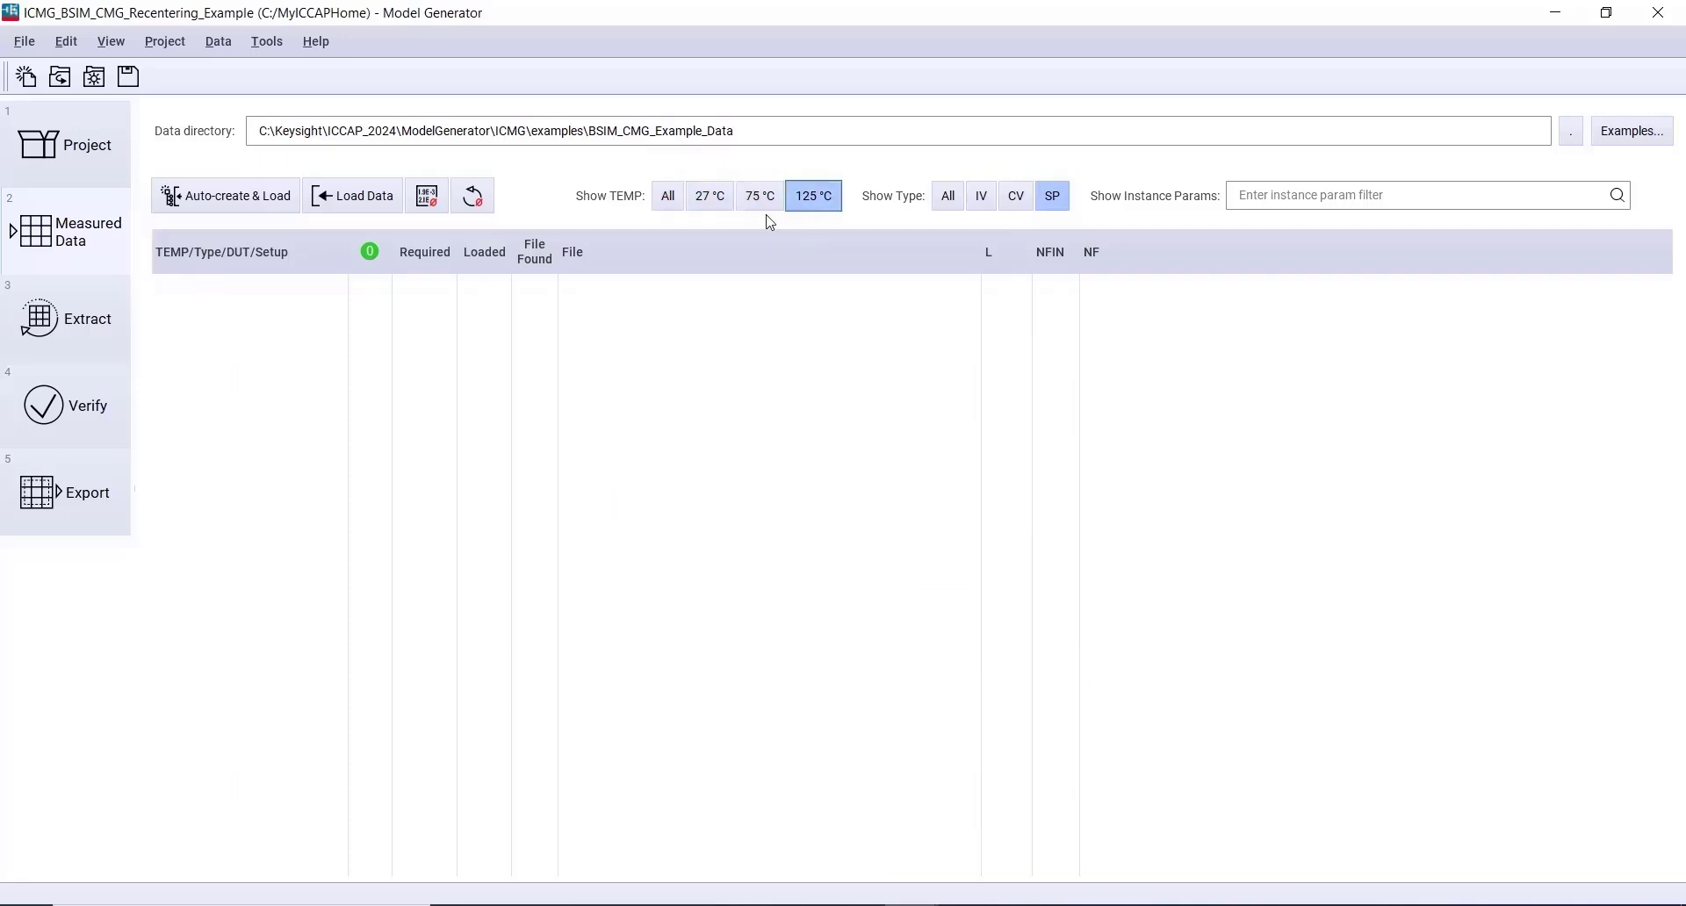
click(713, 203)
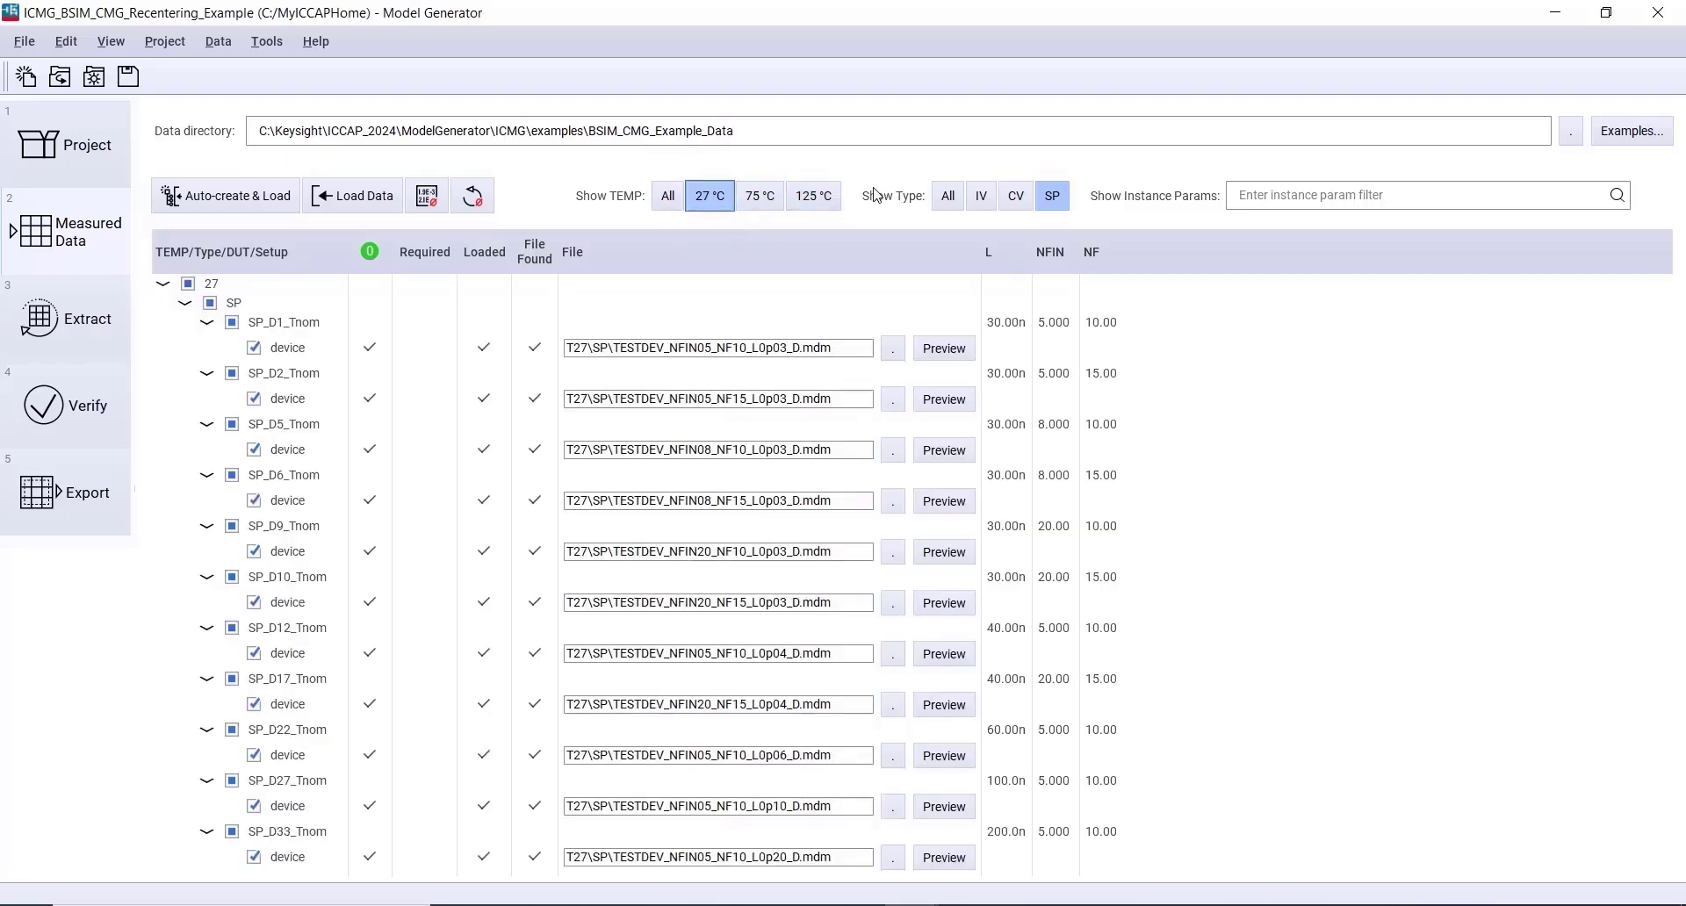
click(950, 202)
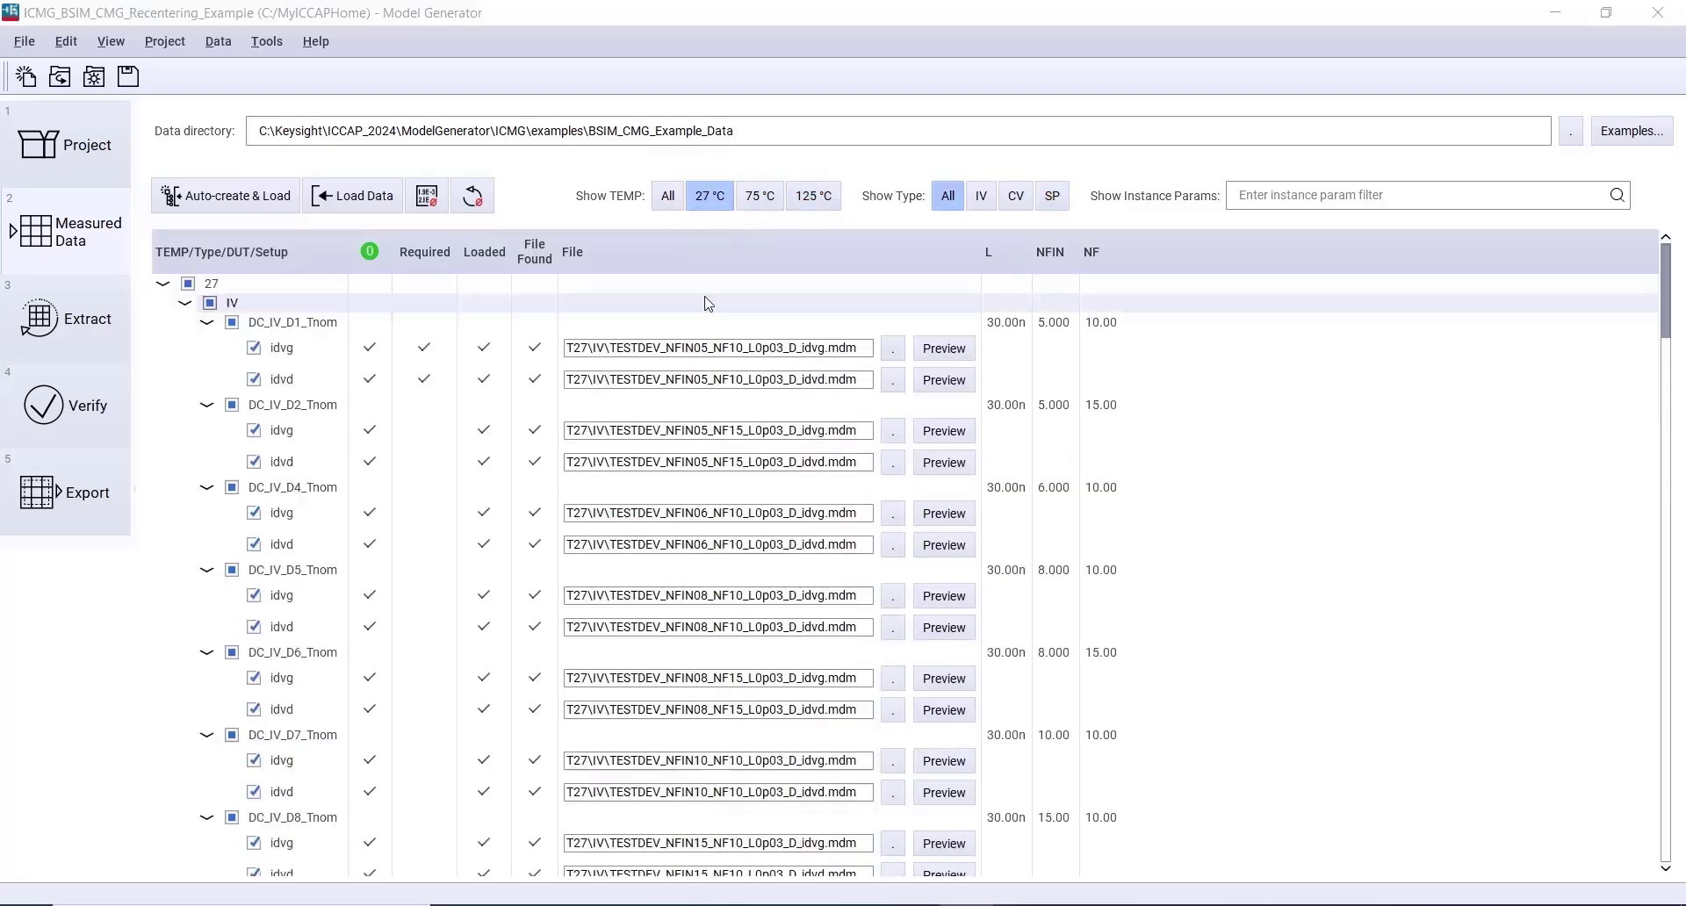
Auto-create and load the measured data, and preview the idvg curves of DC_IV_D1_Tnom.
click(209, 196)
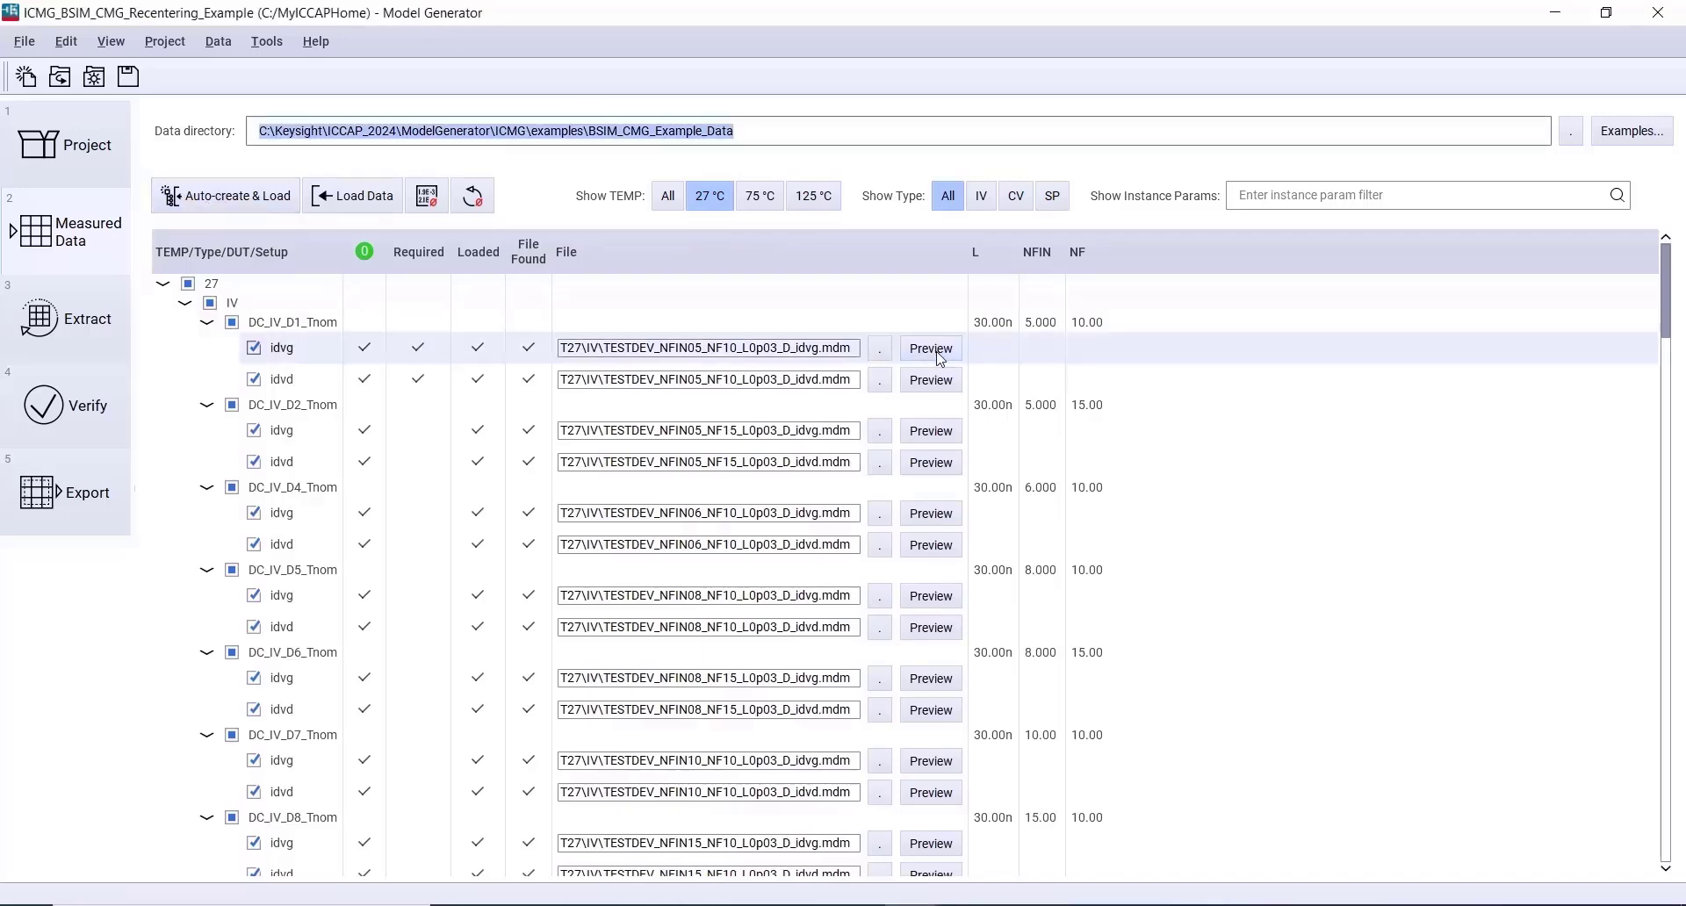
click(930, 348)
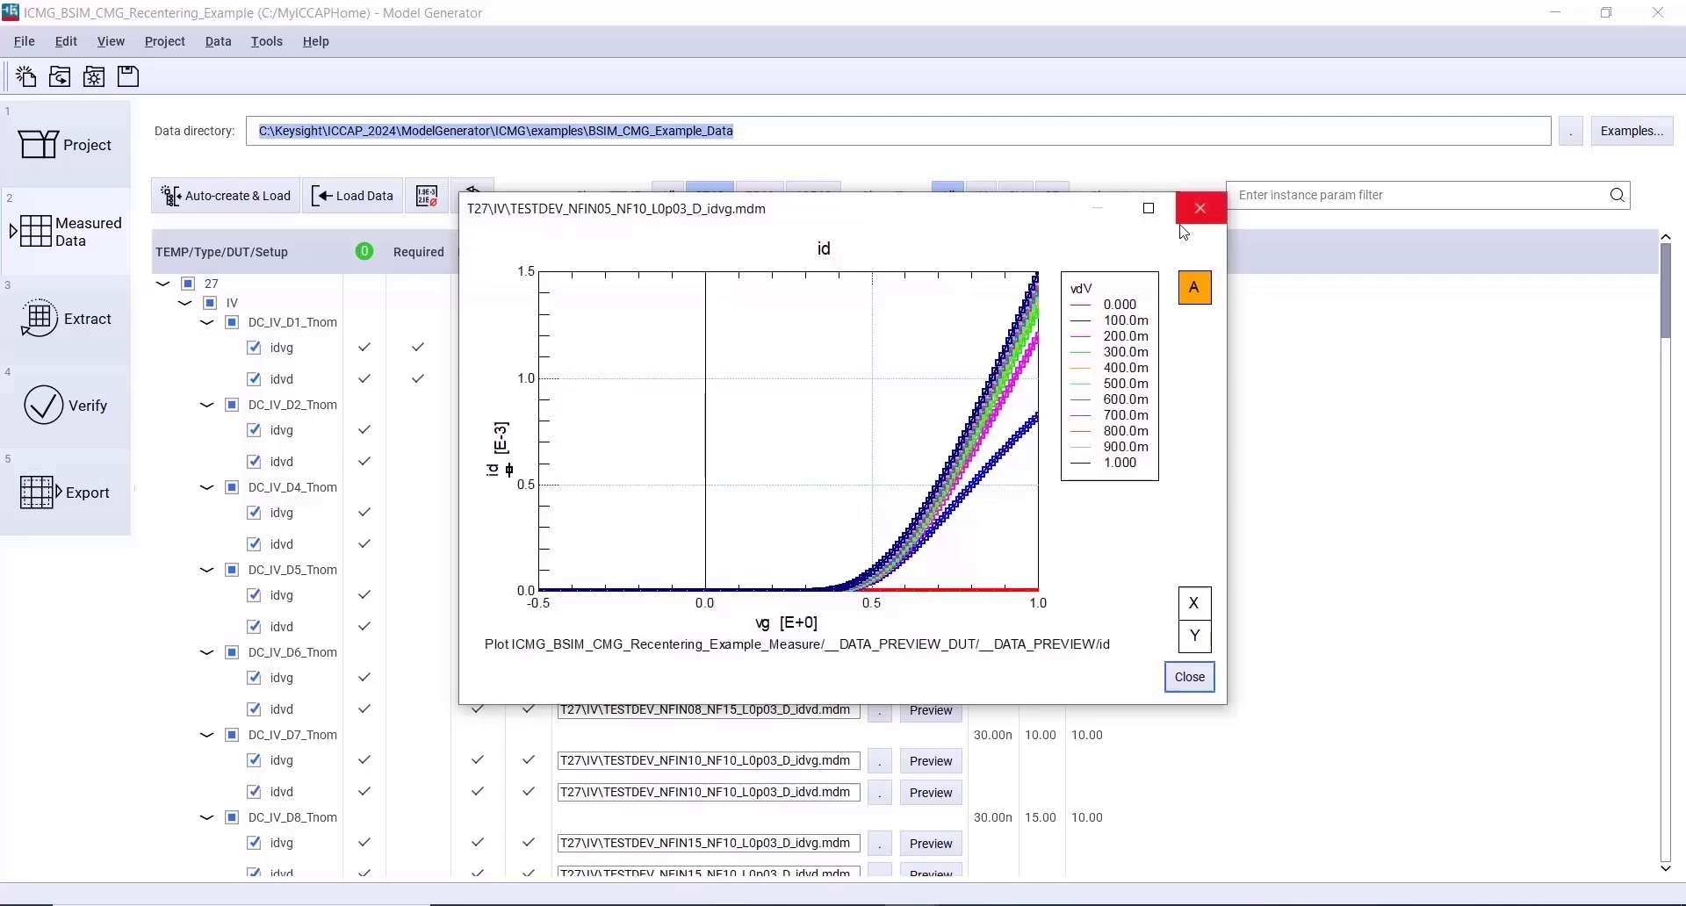
click(1199, 208)
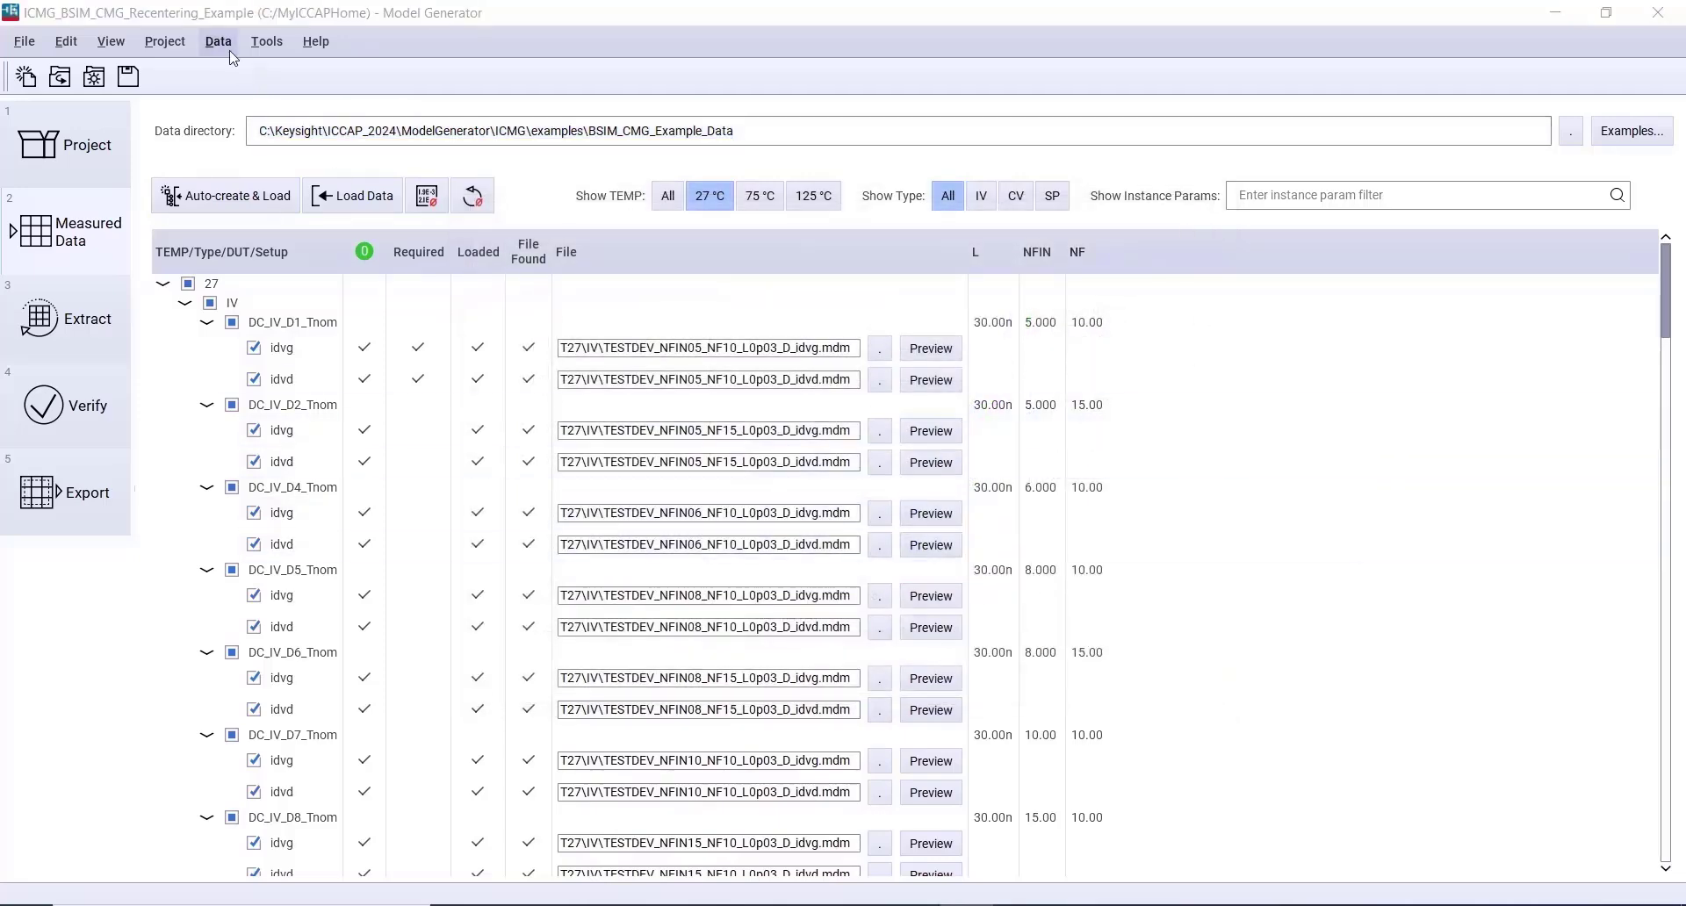
Review the device geometries listed in the Device Info Table, leaving the table closed at the end.
click(216, 44)
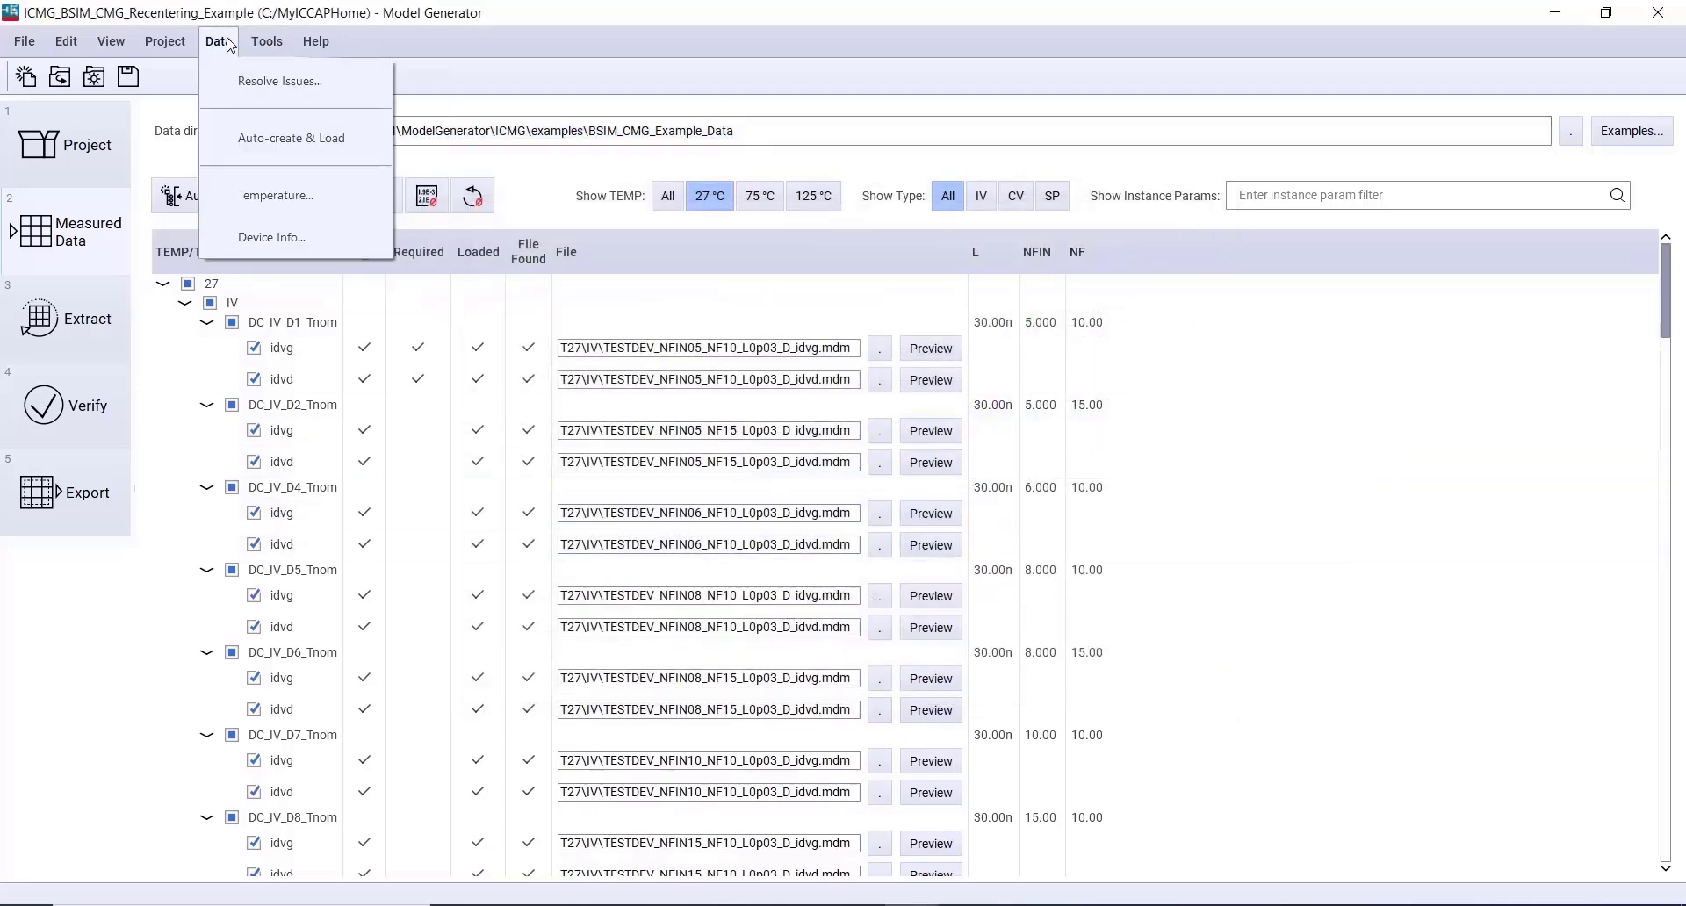
click(272, 237)
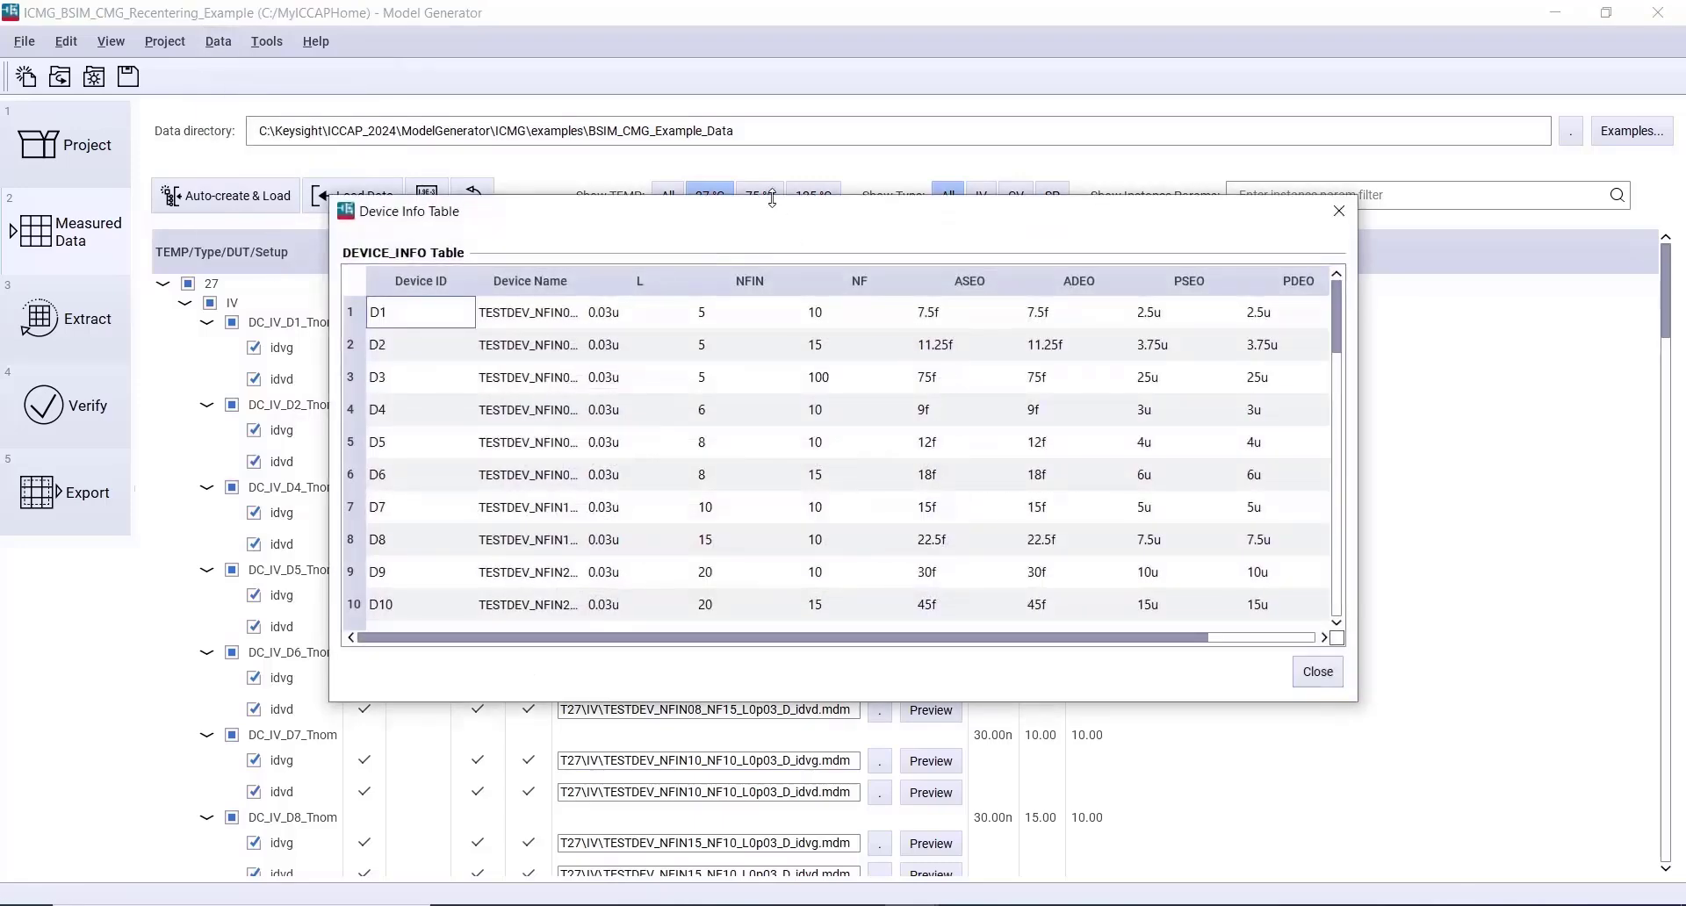
drag(771, 200, 696, 108)
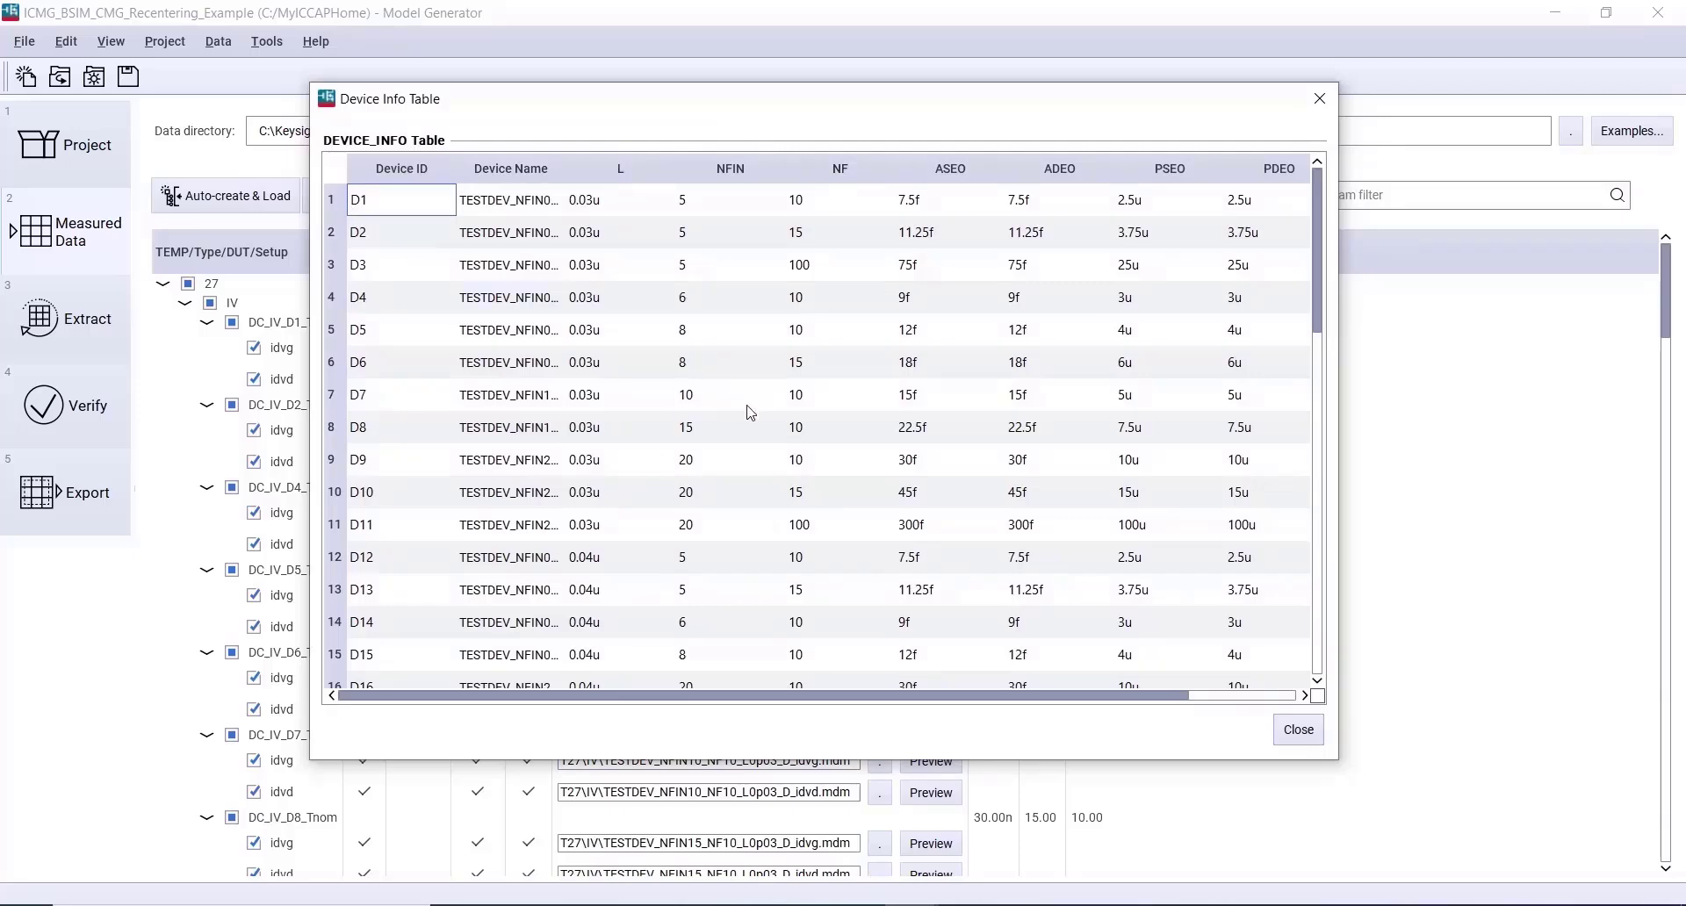
scroll(544, 571, down, 1)
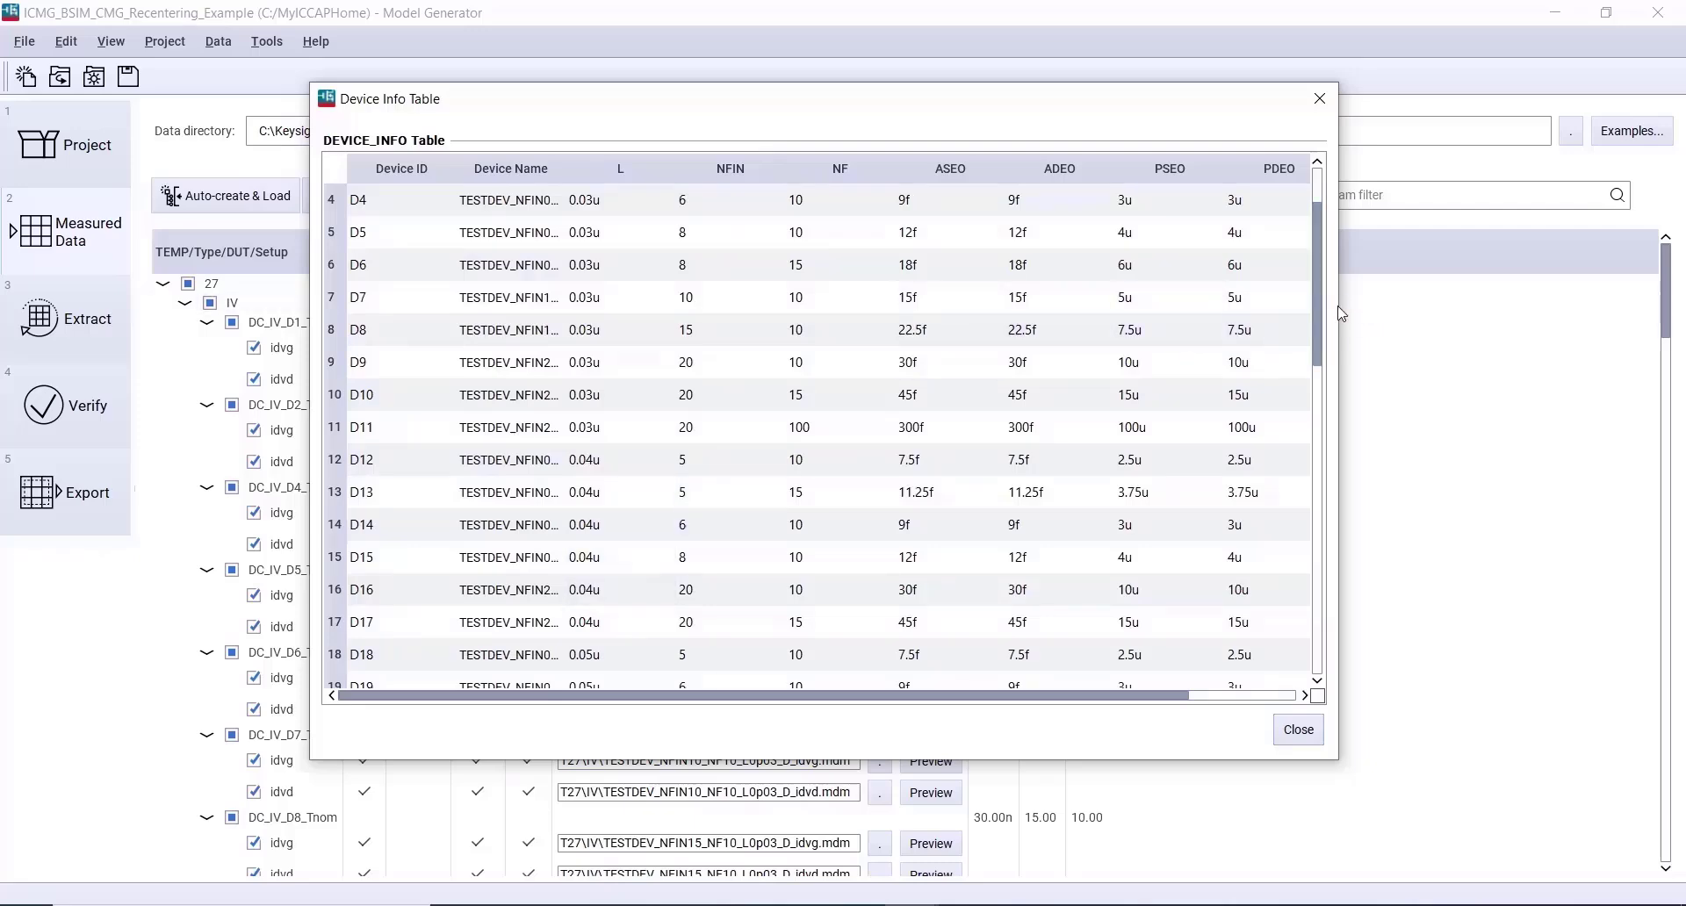
key(Escape)
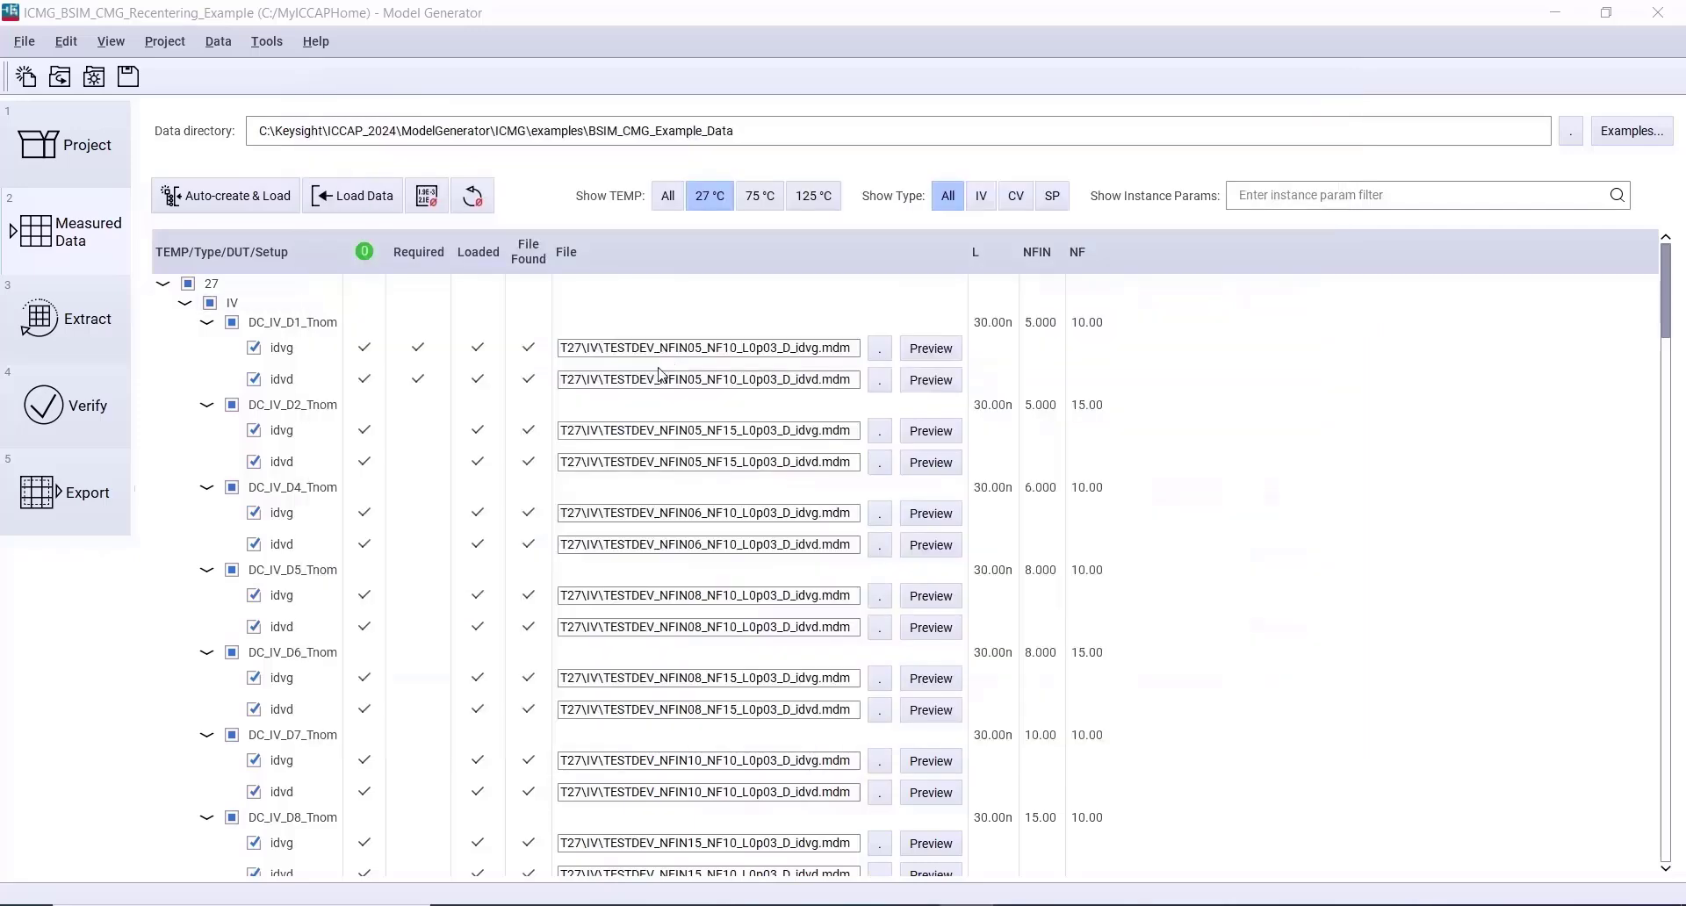
Expand Task 1 in the extraction flow and review the plots and parameters of Step 1 and Step 3.
click(88, 323)
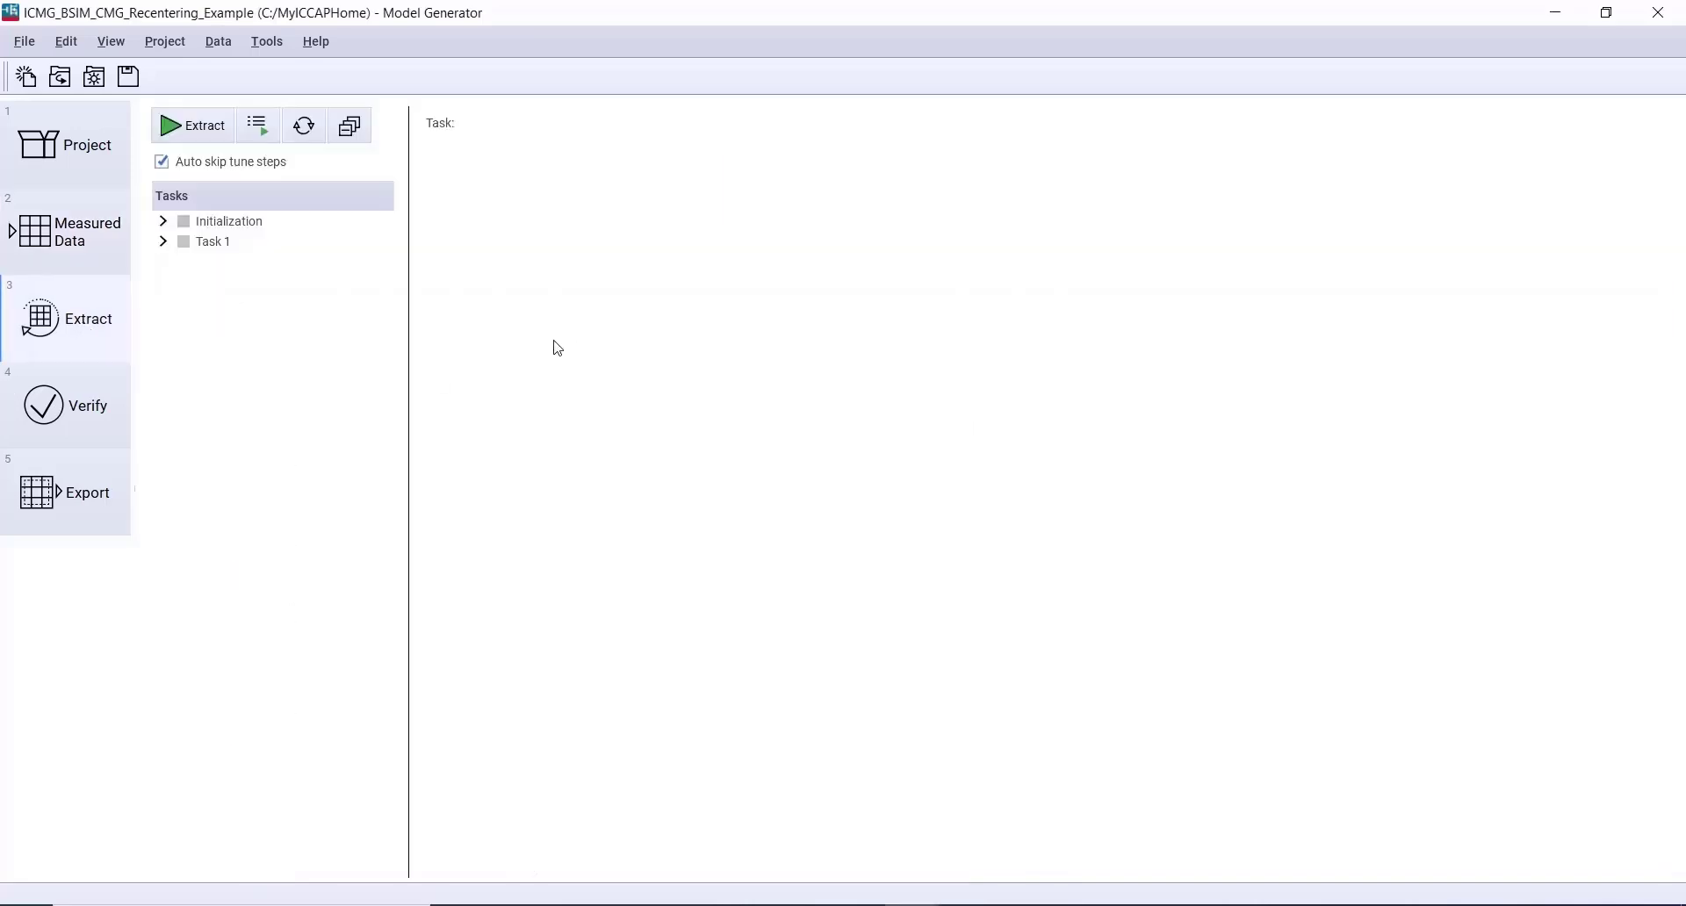
click(163, 242)
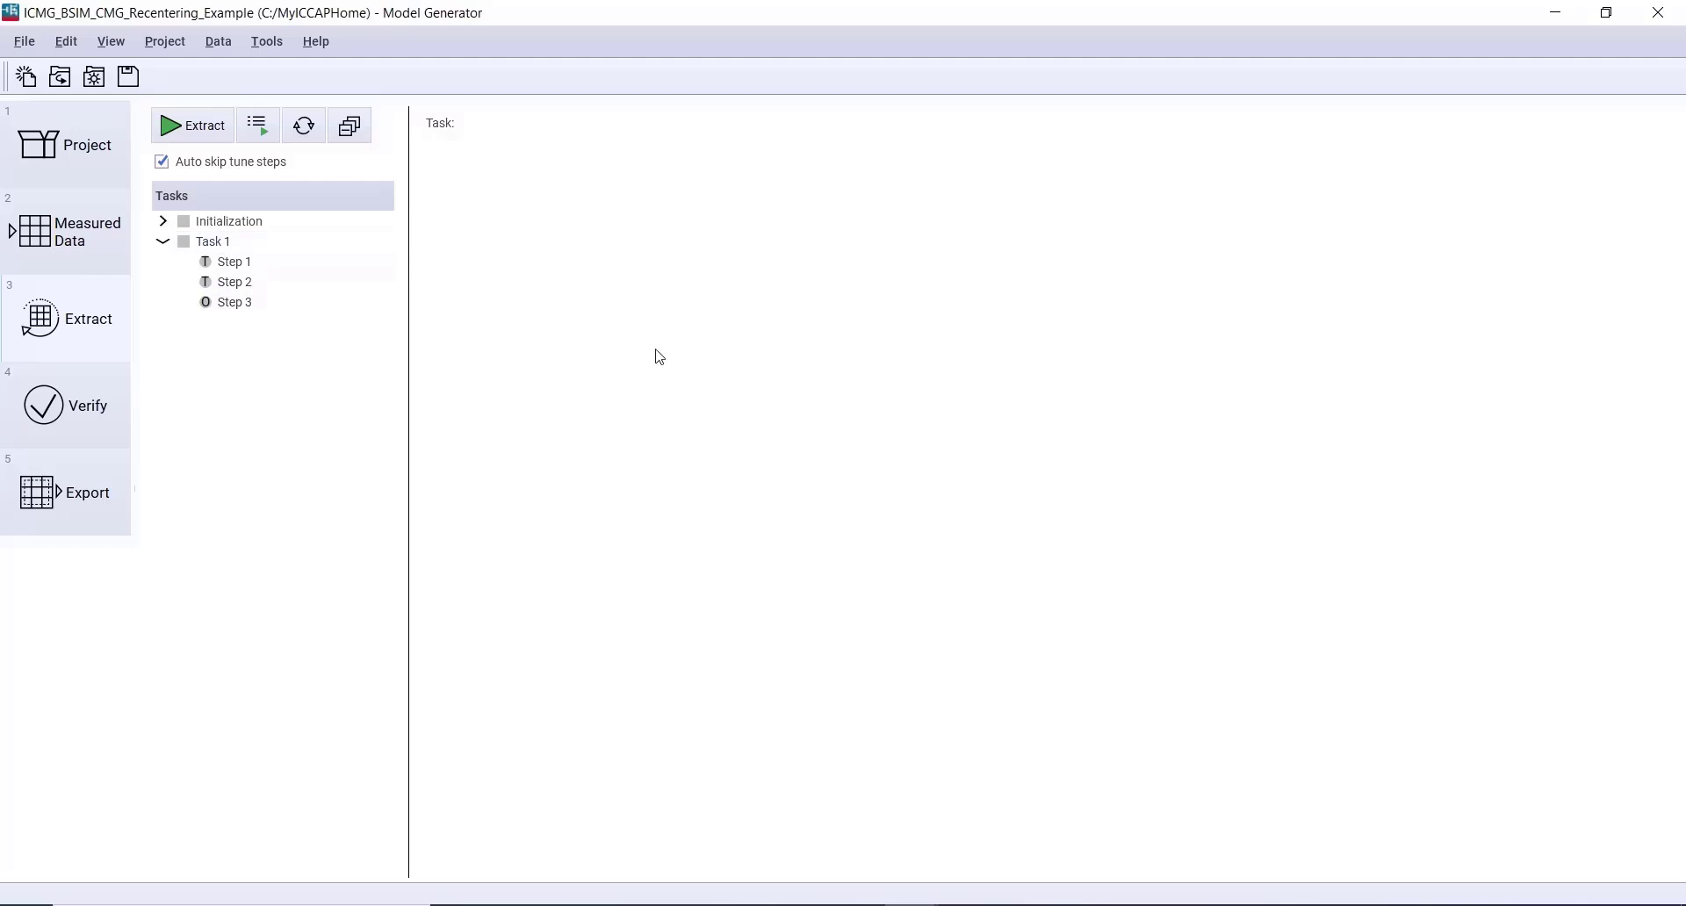
click(233, 263)
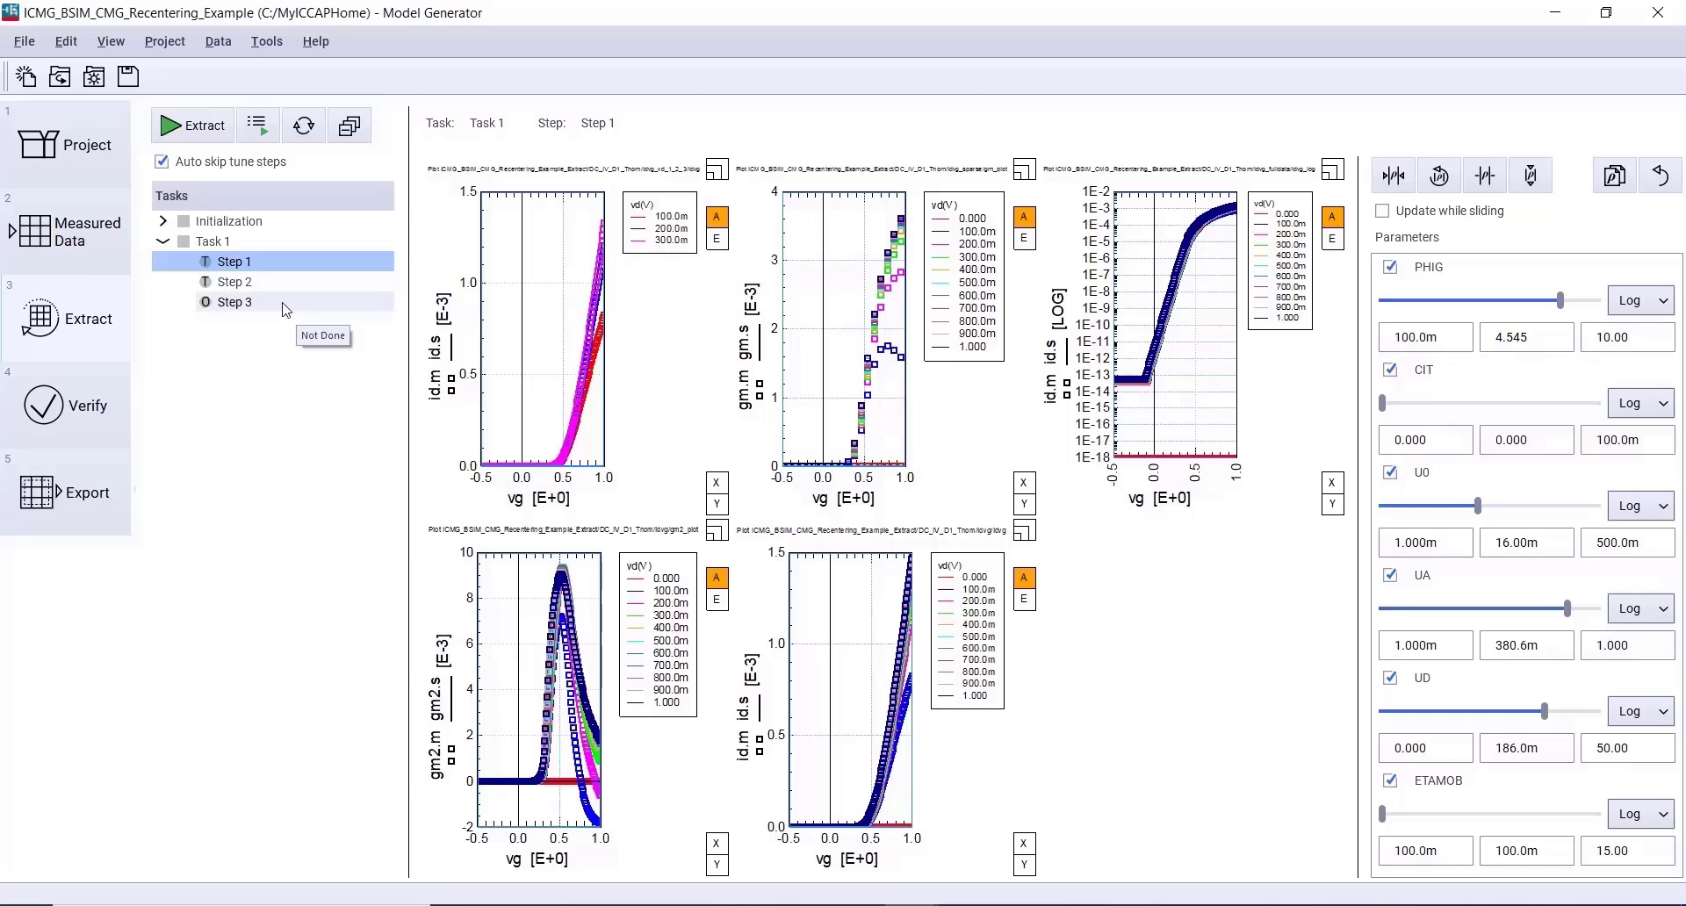
click(257, 305)
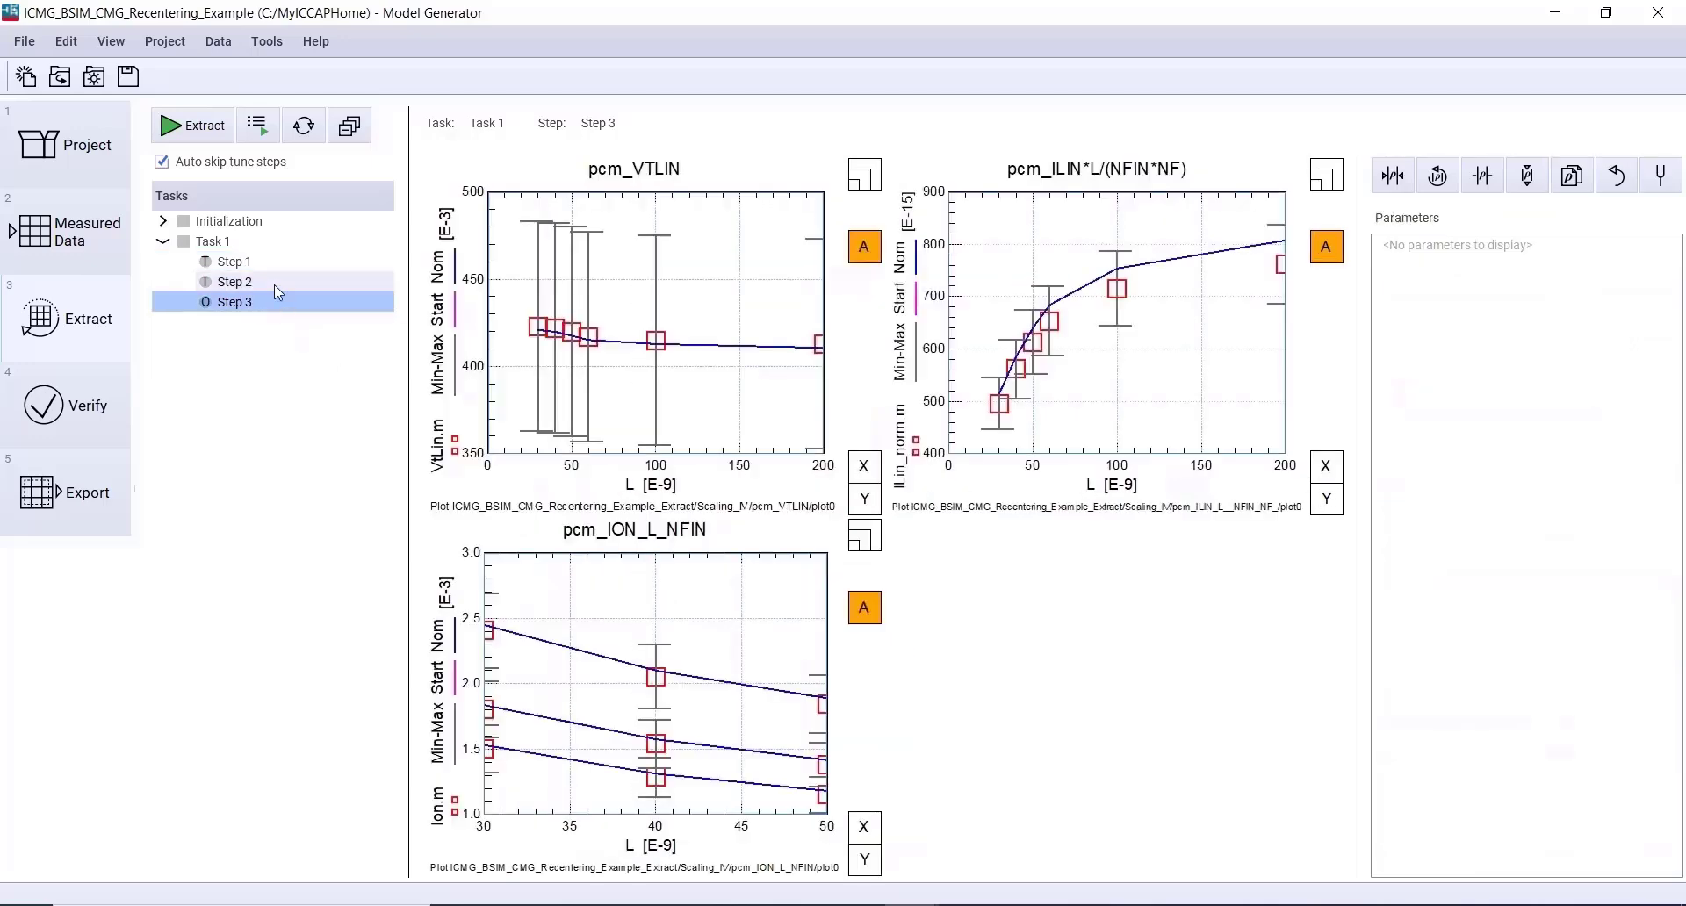
click(250, 263)
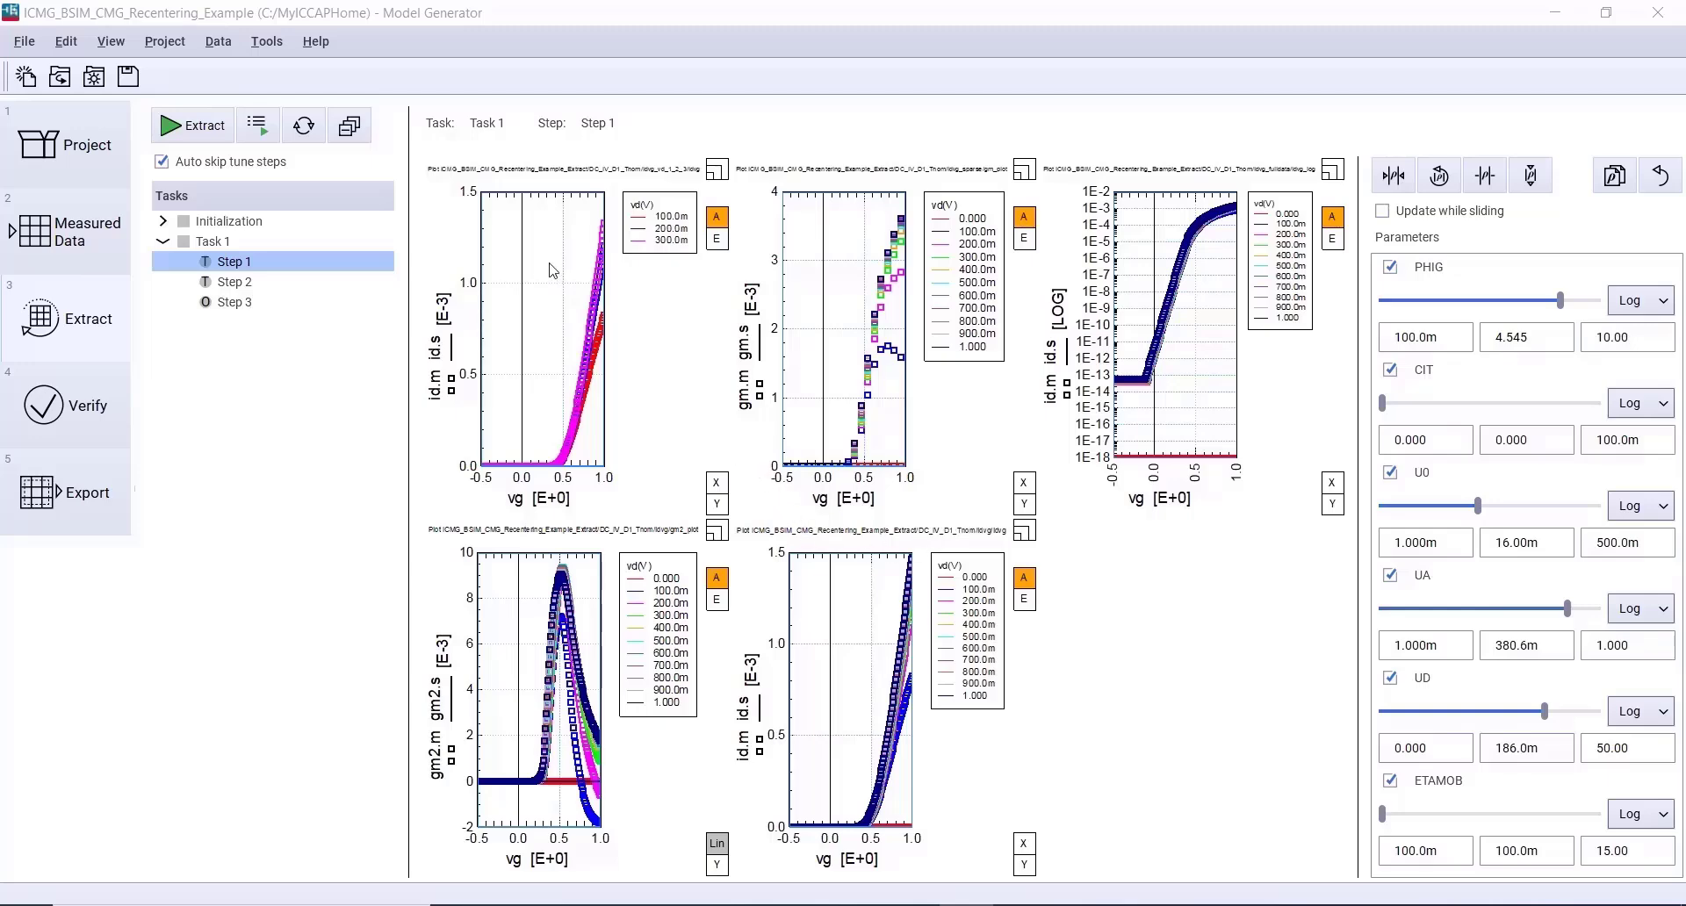
Simulate Step 1 to update its plots, and try tuning U0 to 16.49m and back to 16.00m.
click(304, 128)
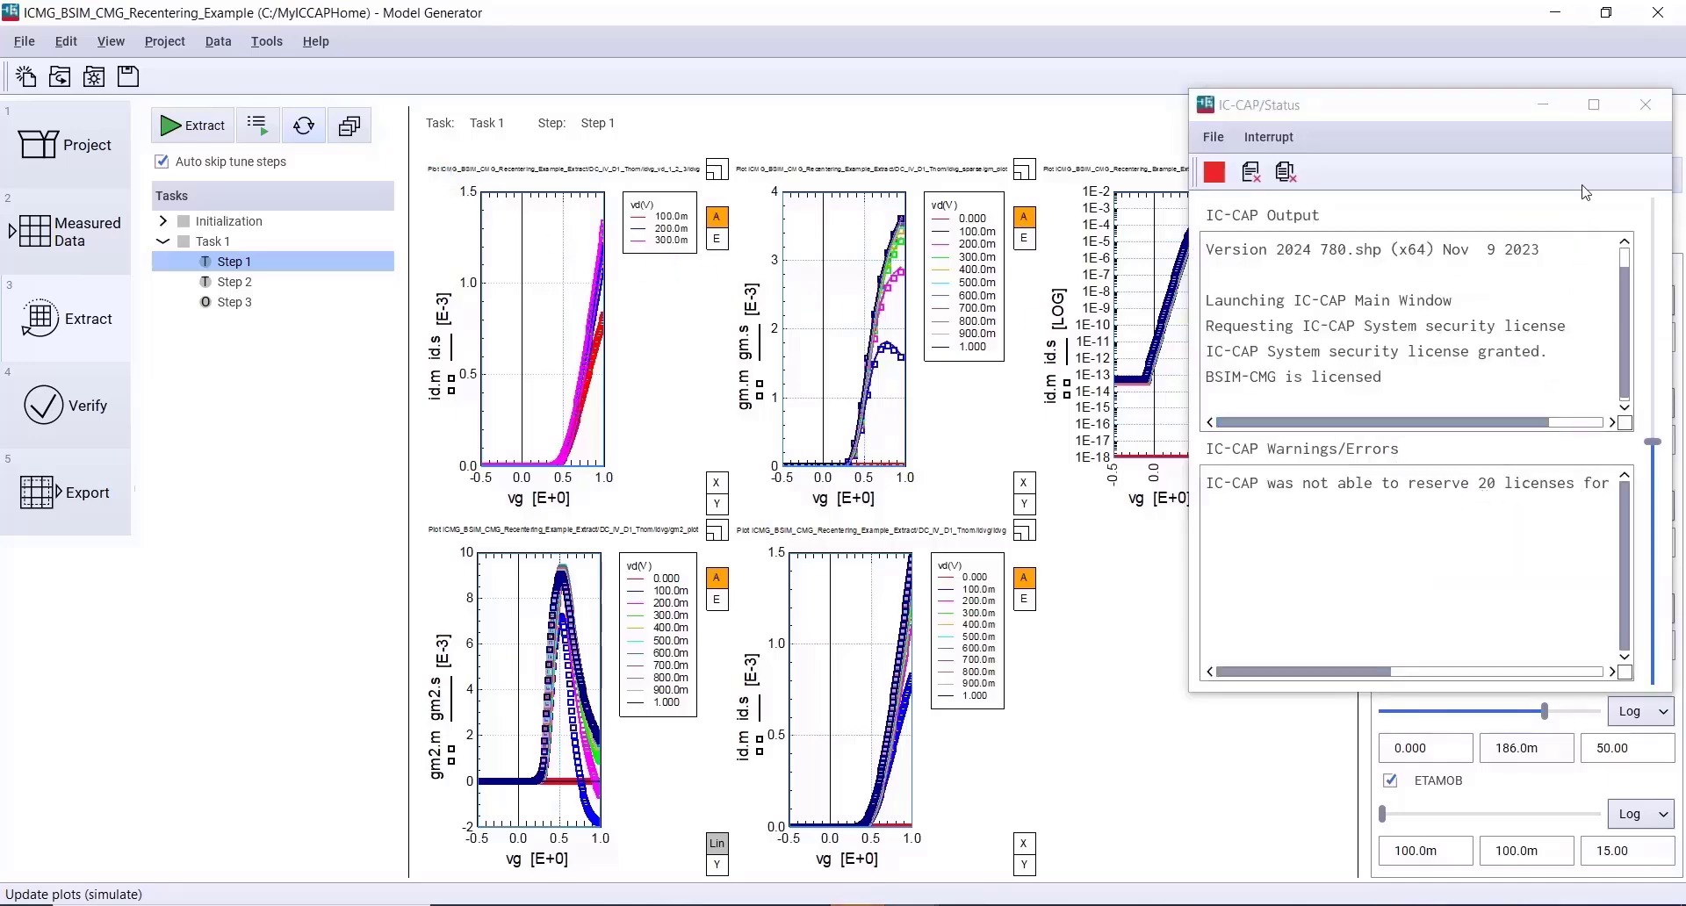
click(1545, 106)
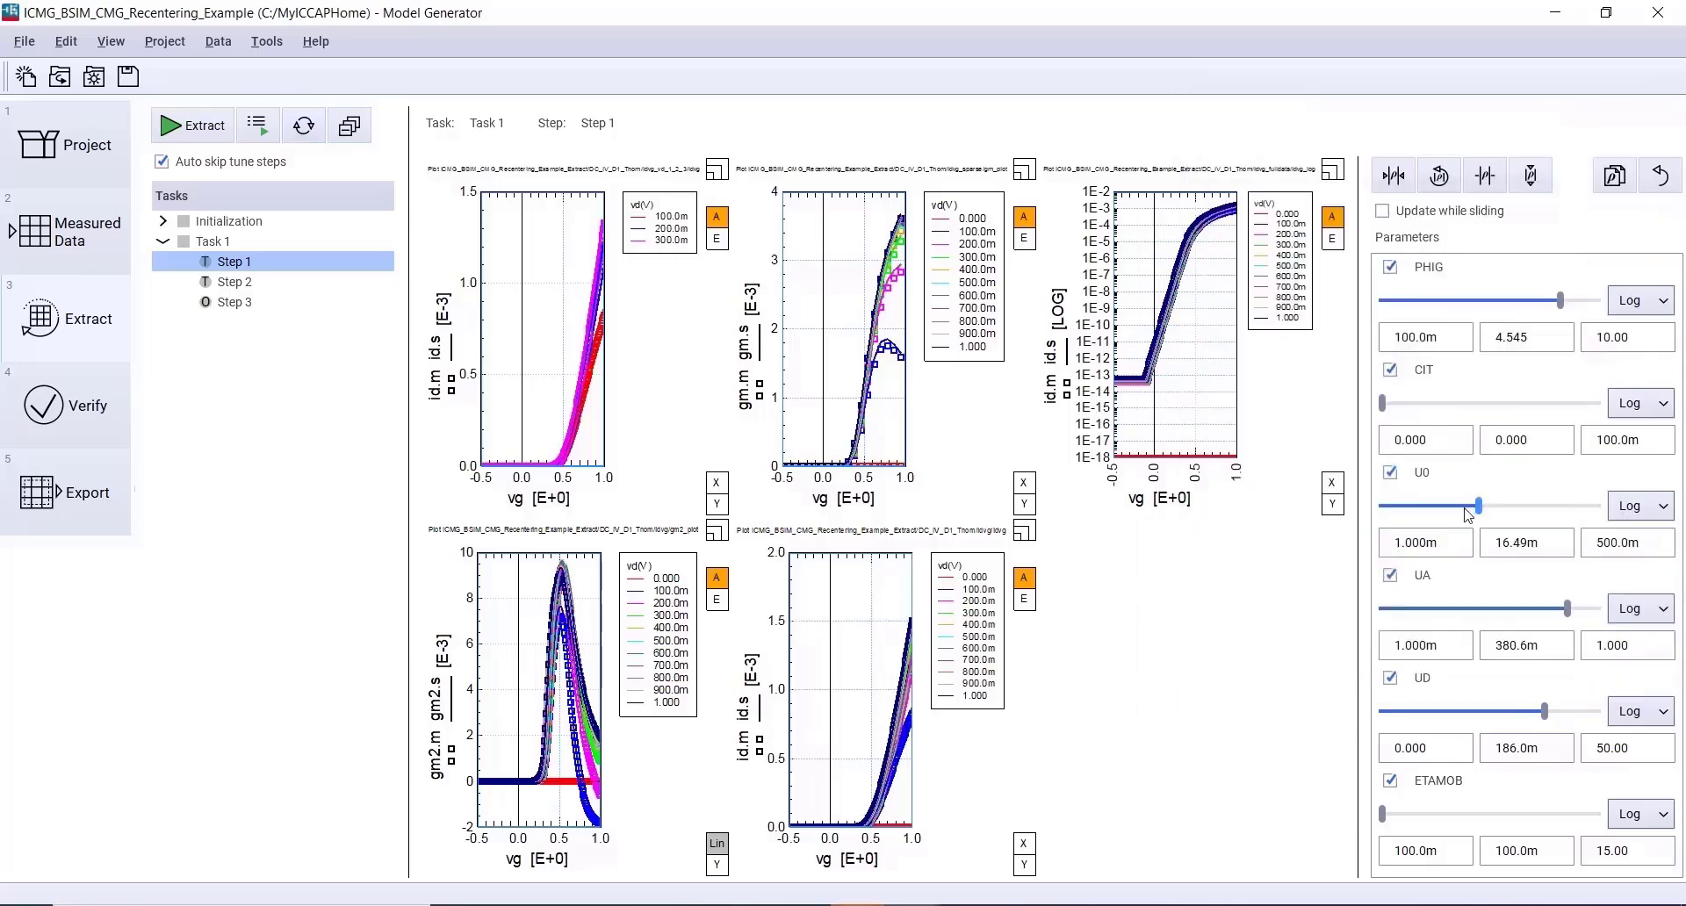
scroll(1463, 509, up, 1)
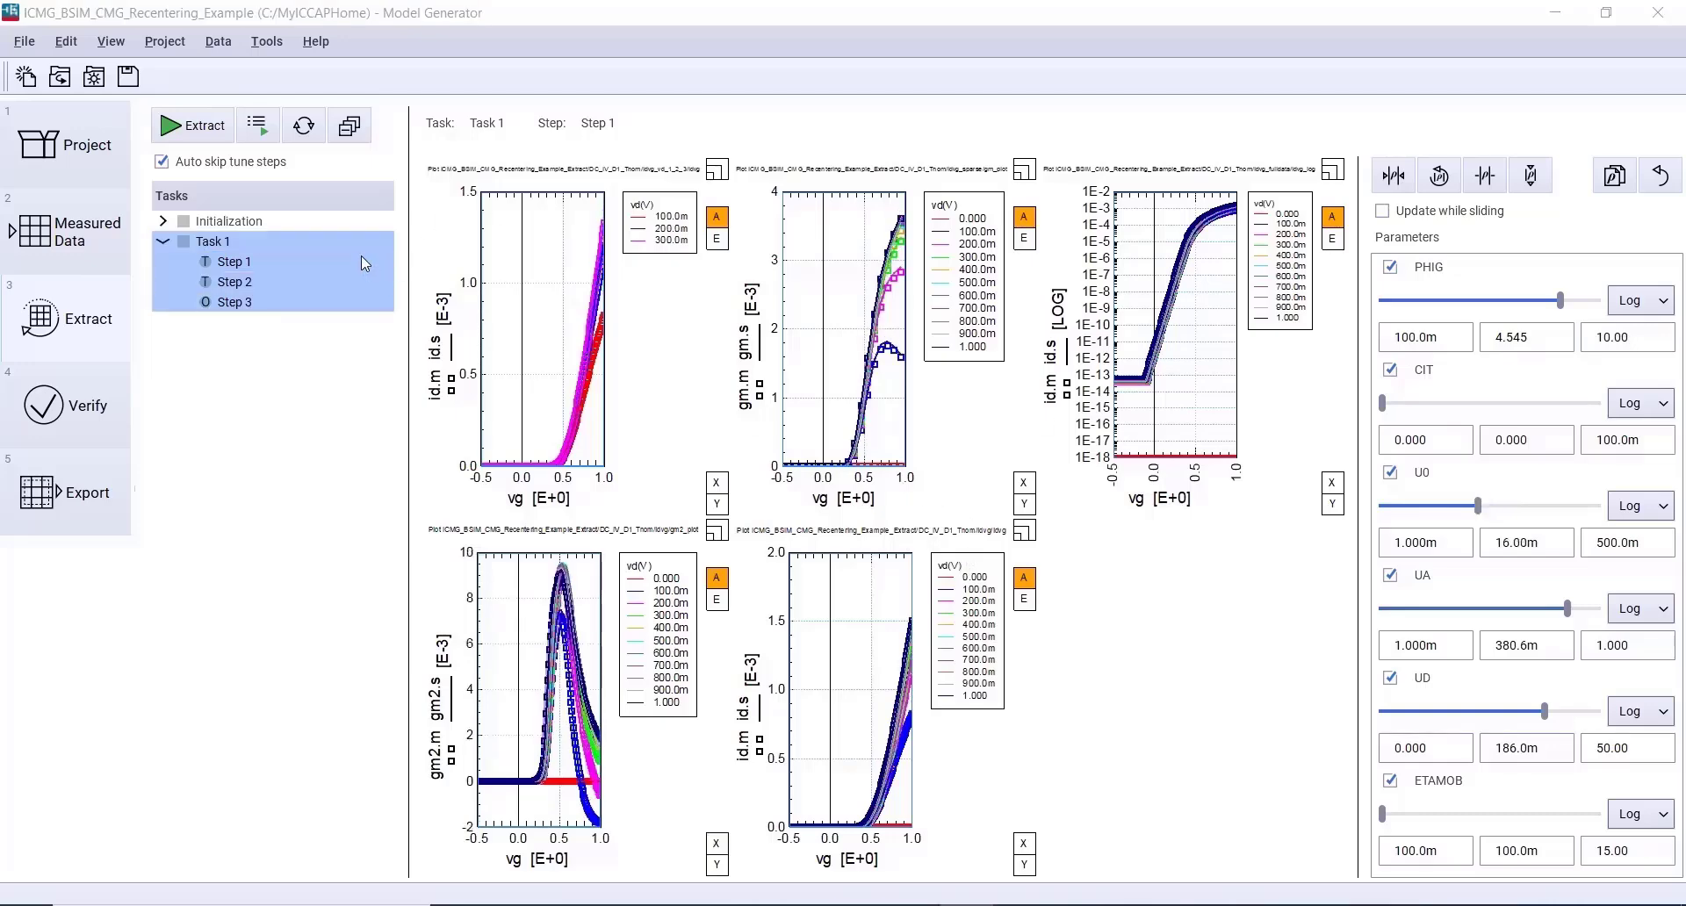
Insert a new extraction task after Task 1 and name it Task2.
right_click(209, 247)
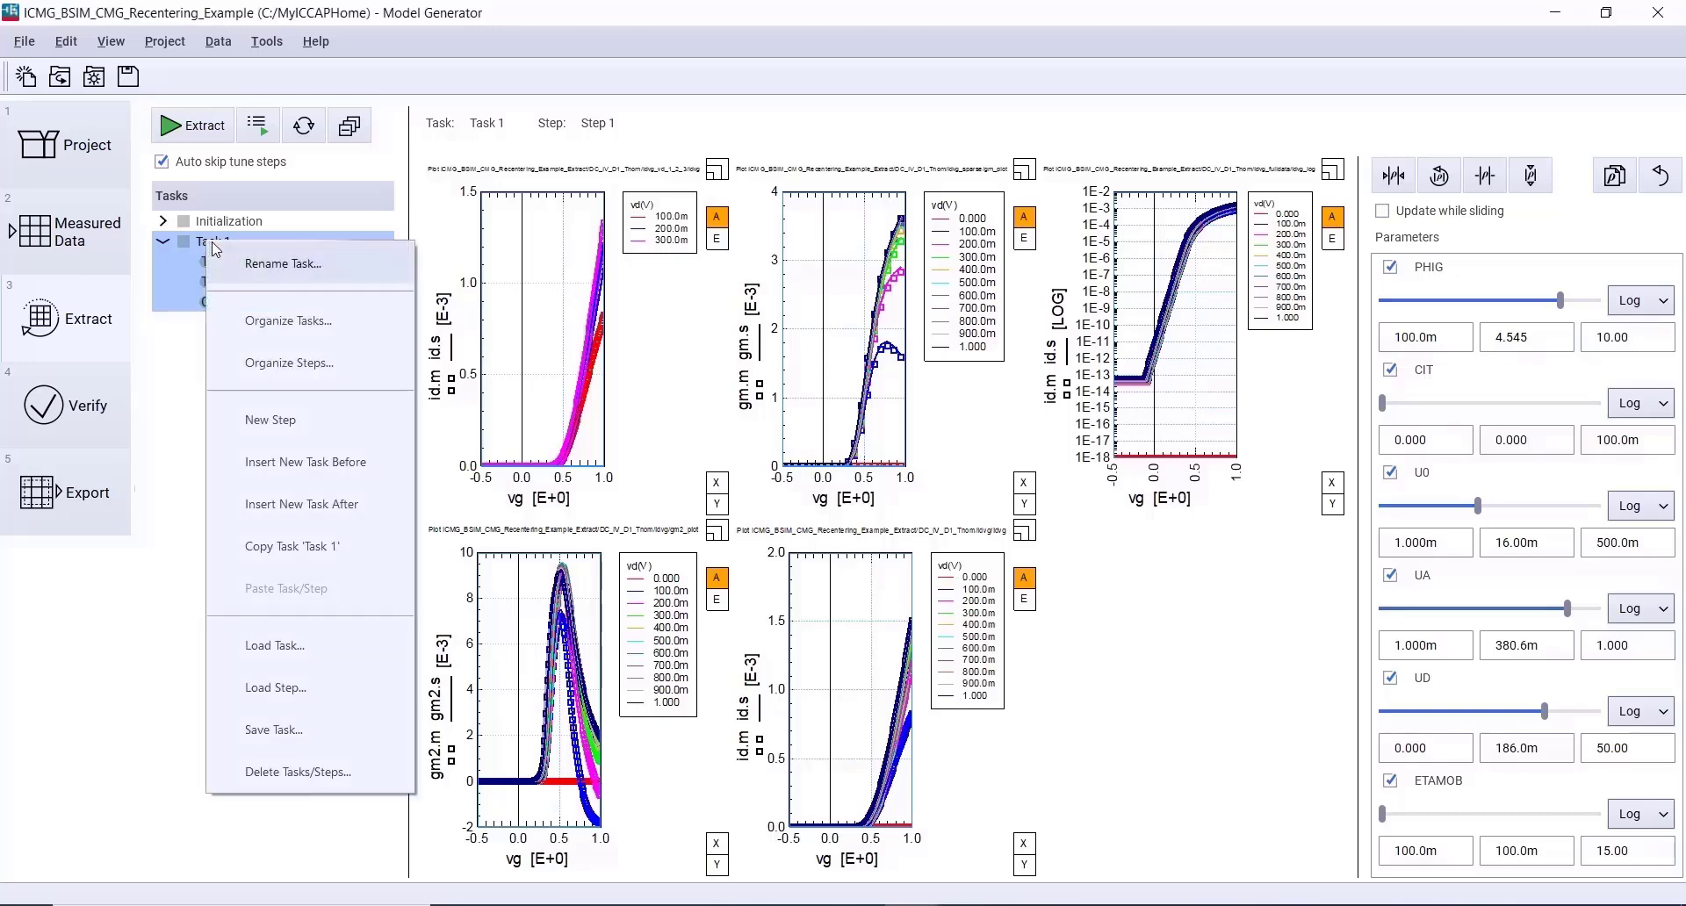
click(301, 507)
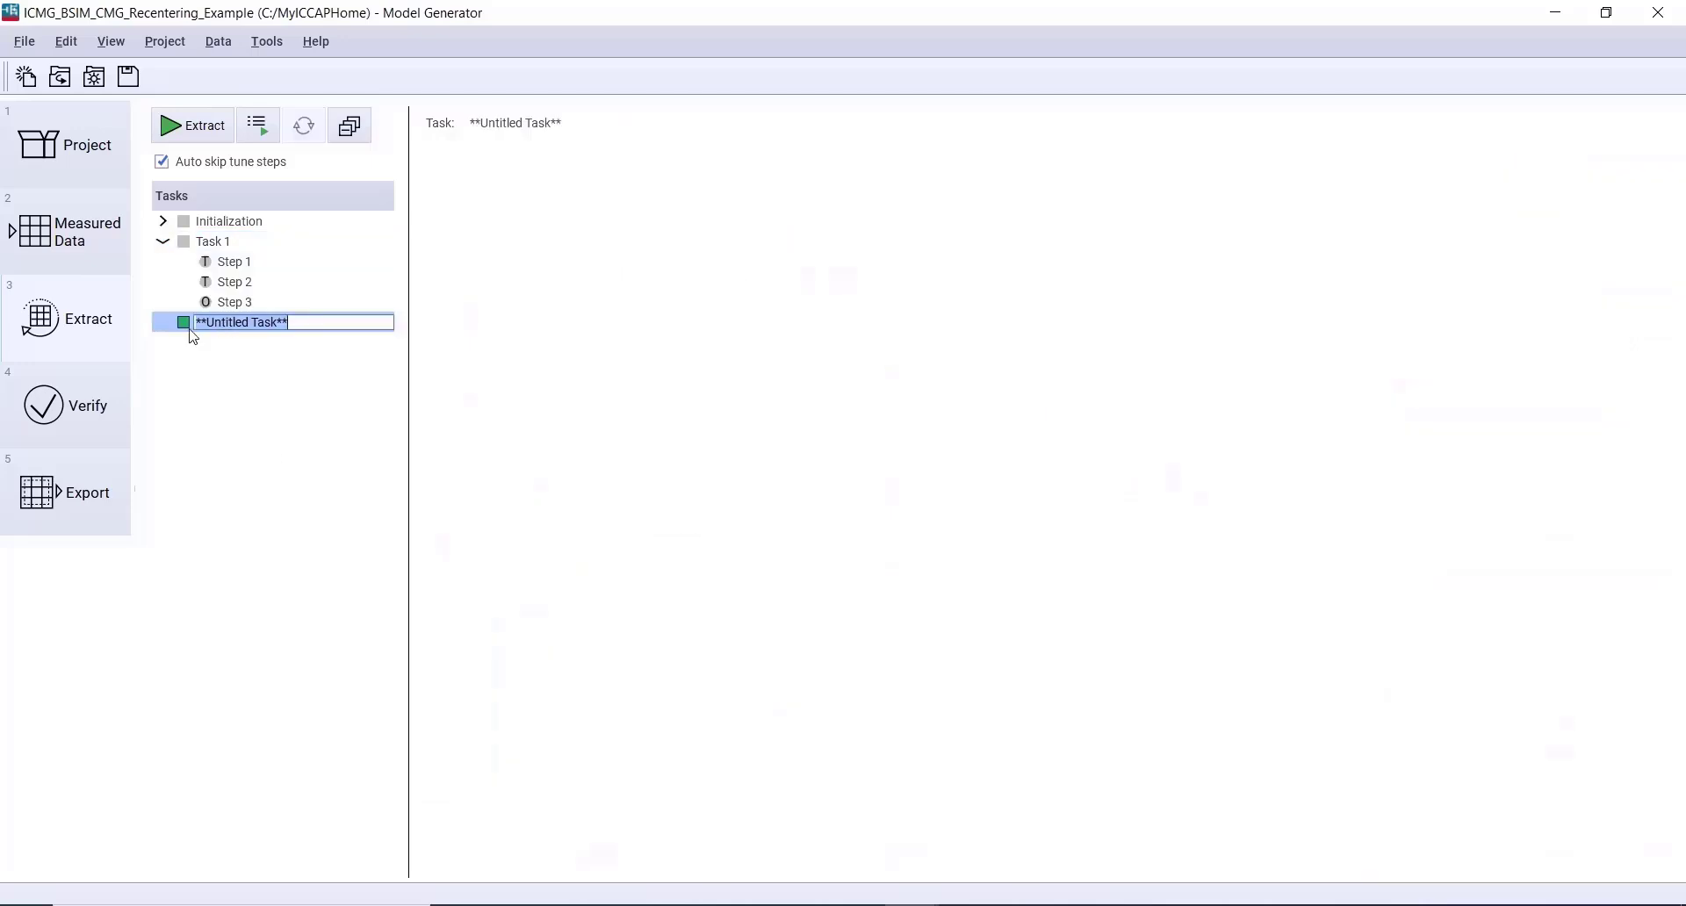
text(Task2)
click(226, 460)
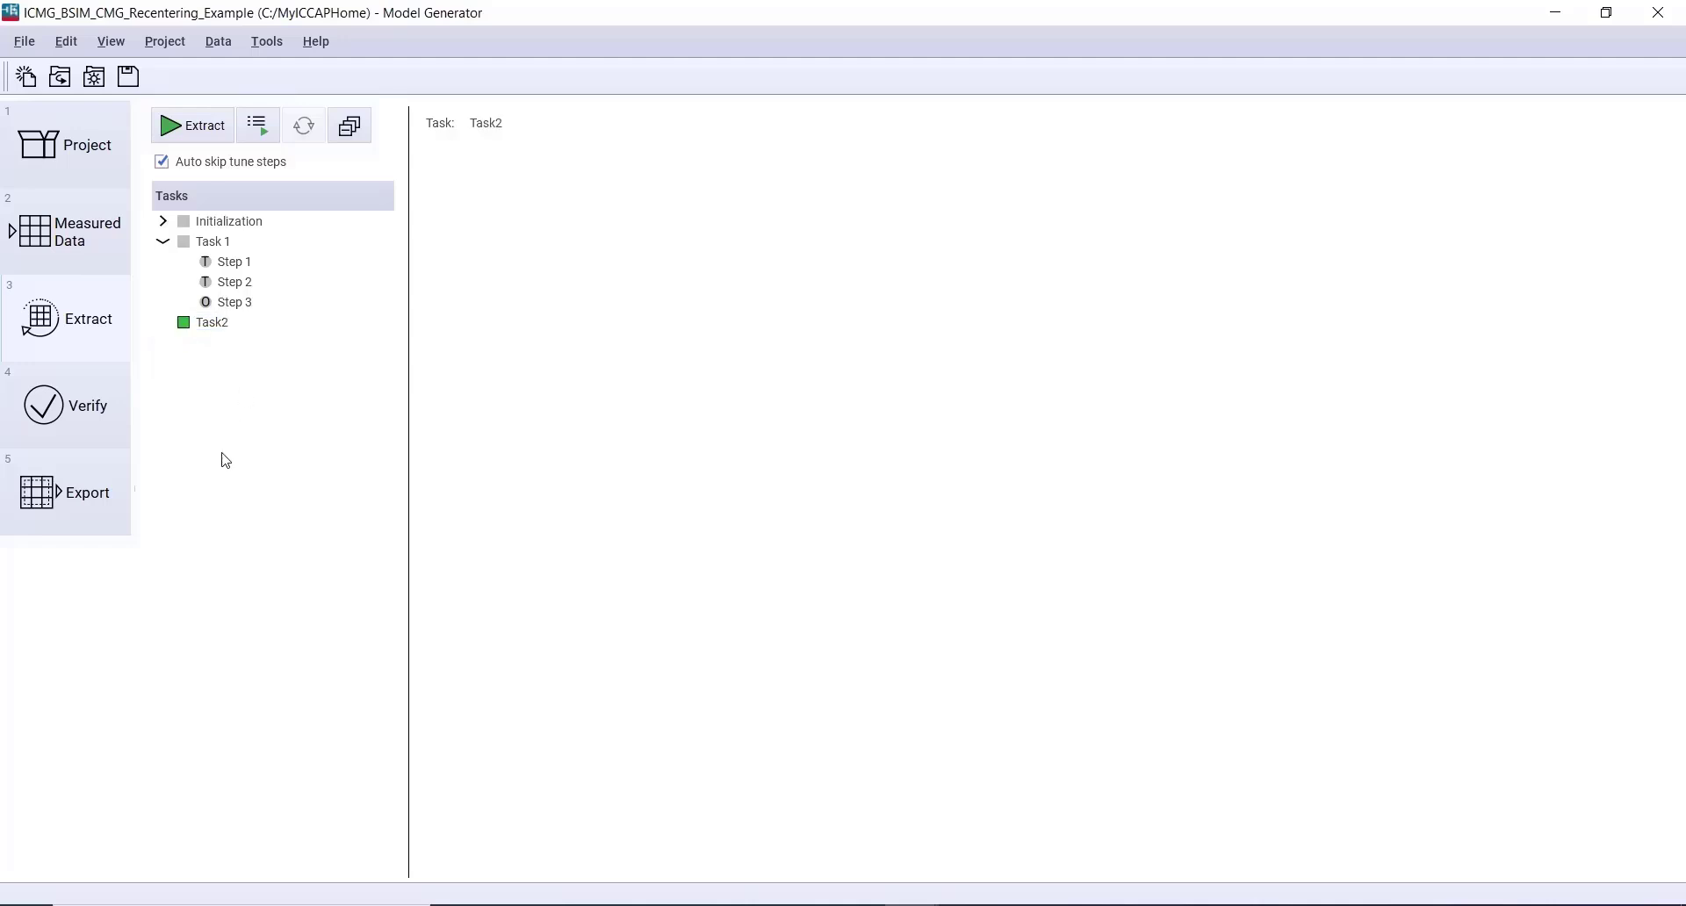
Add a new step to Task2 and name it Step_demo.
right_click(202, 325)
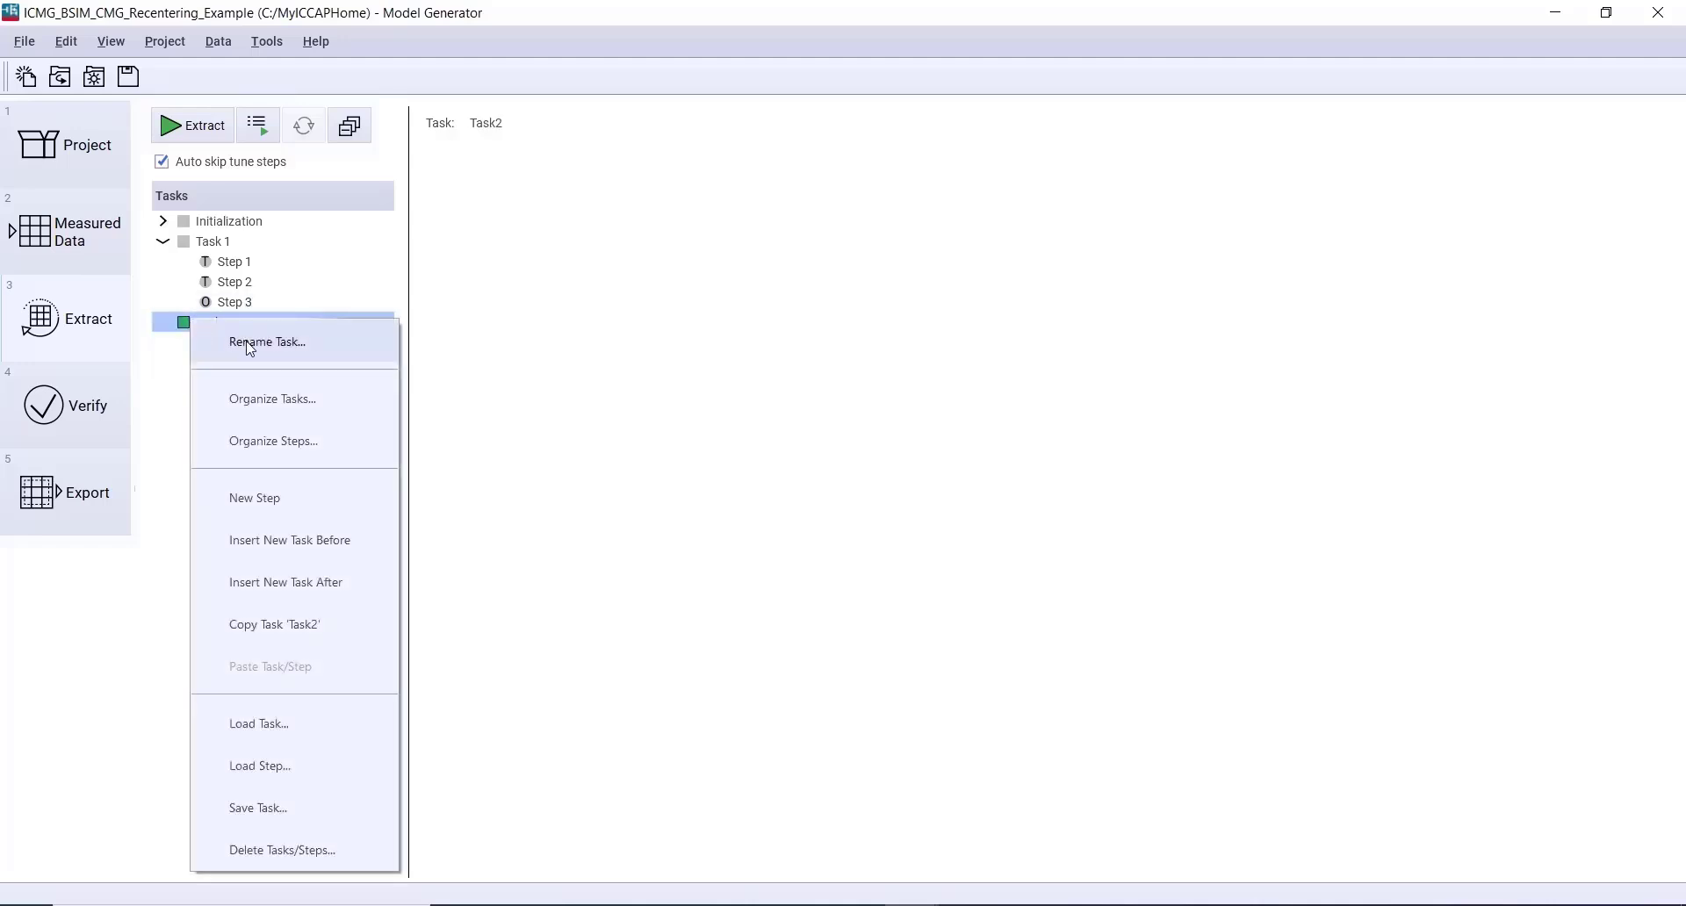
click(296, 499)
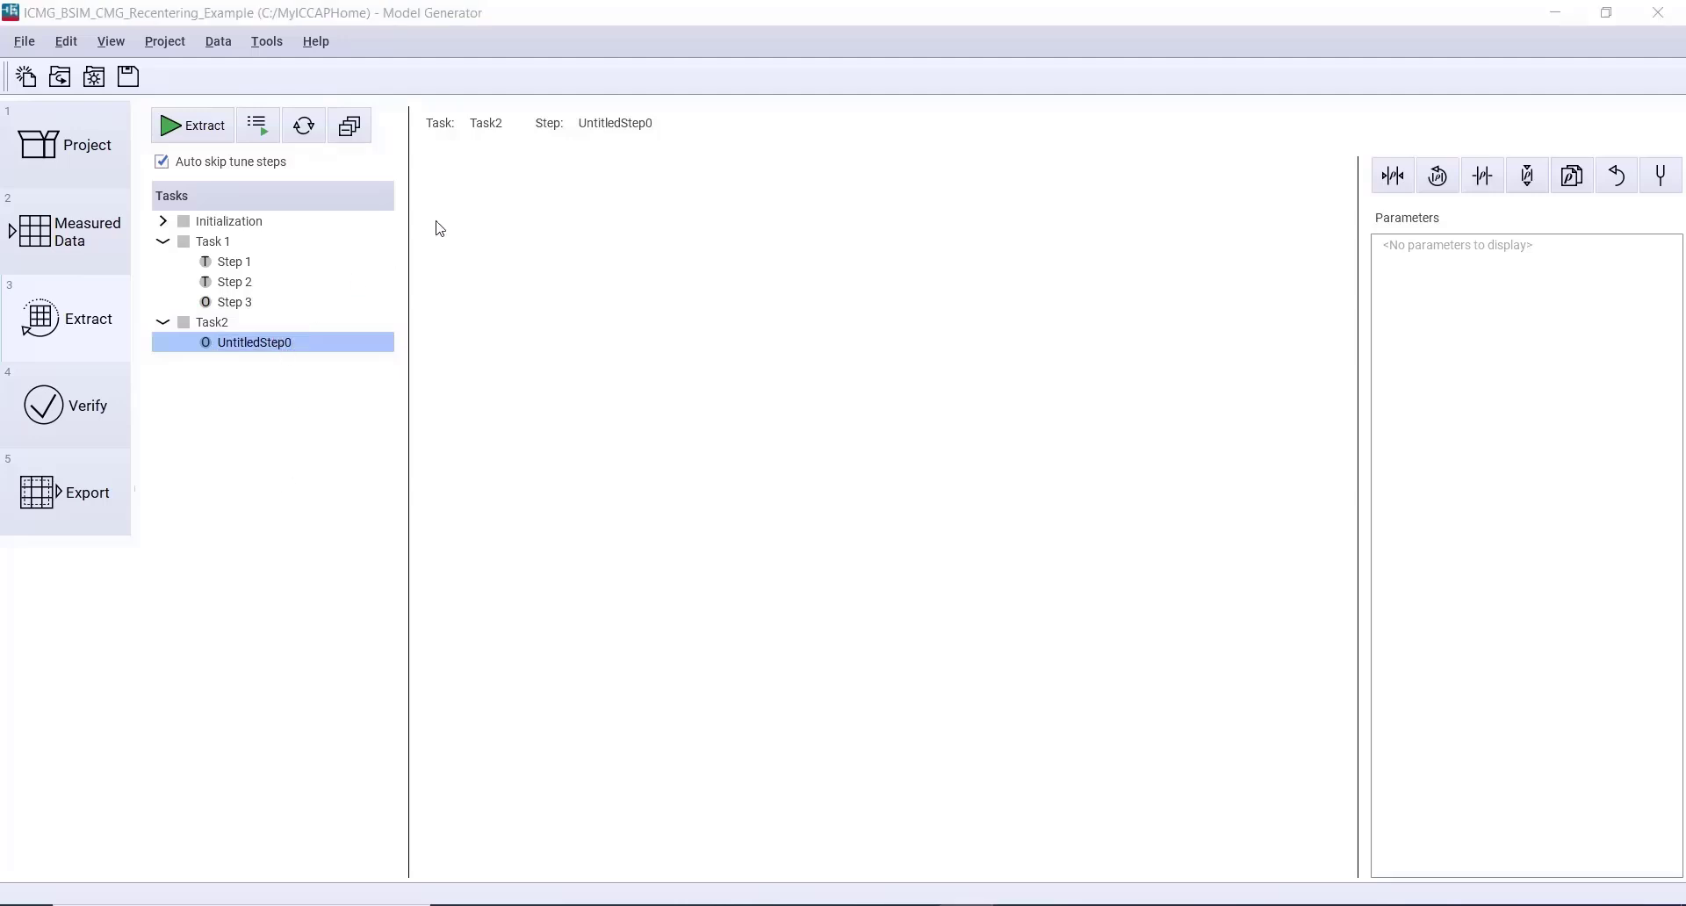
click(274, 344)
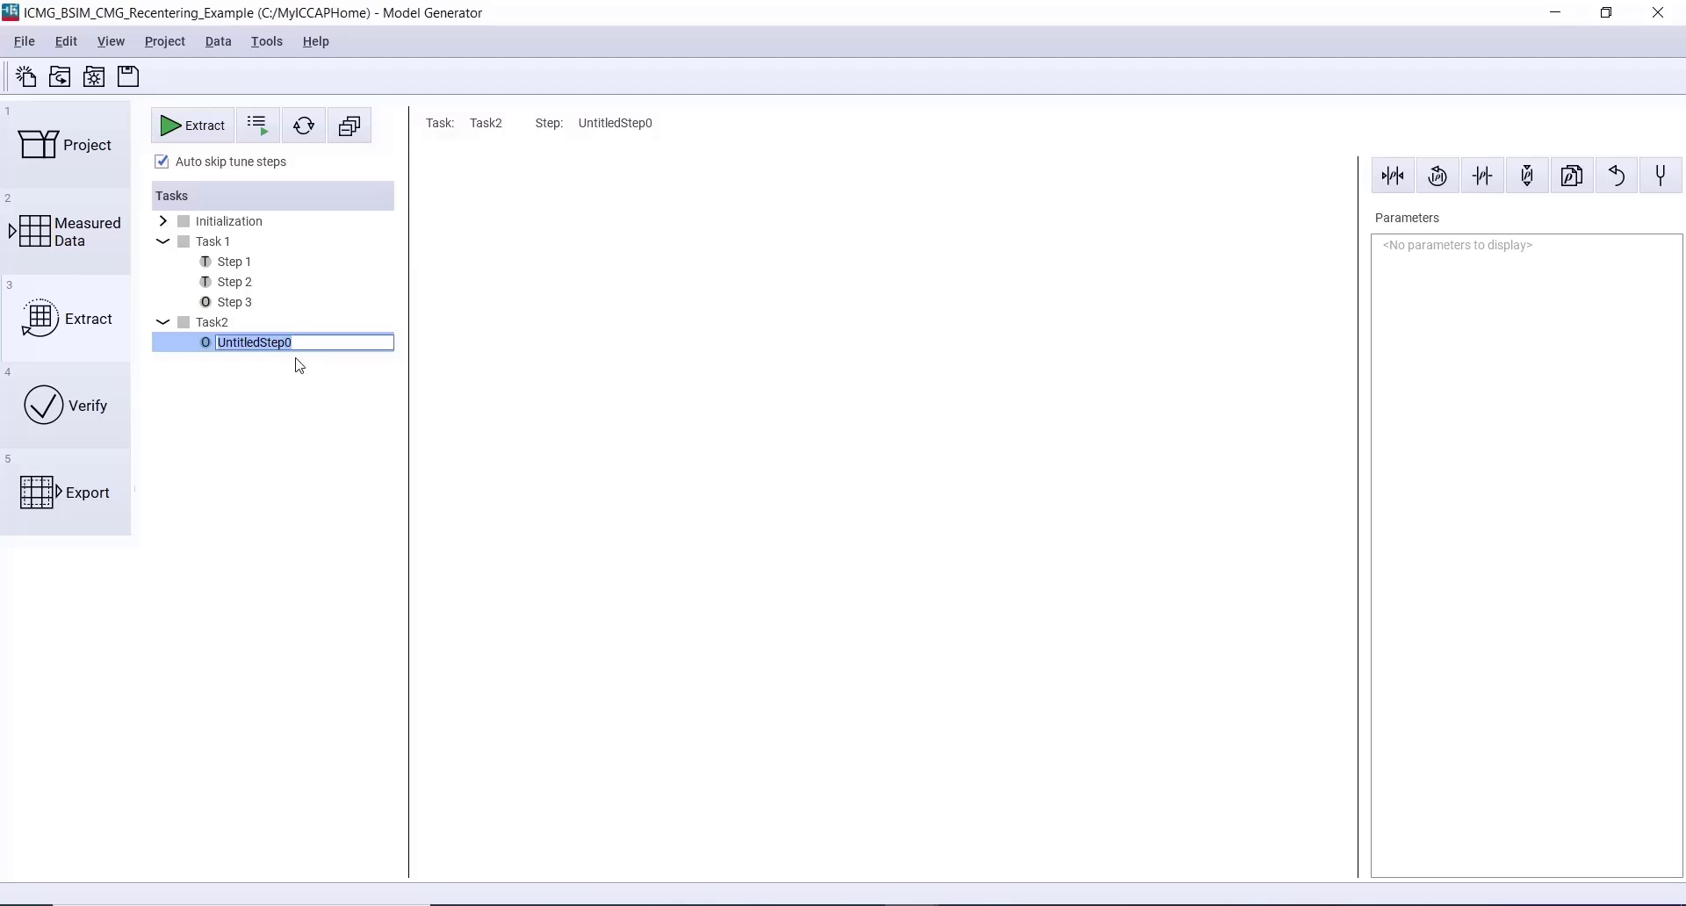
text(Step_demo)
click(317, 389)
Open the transform settings of Step_demo for editing.
double_click(203, 342)
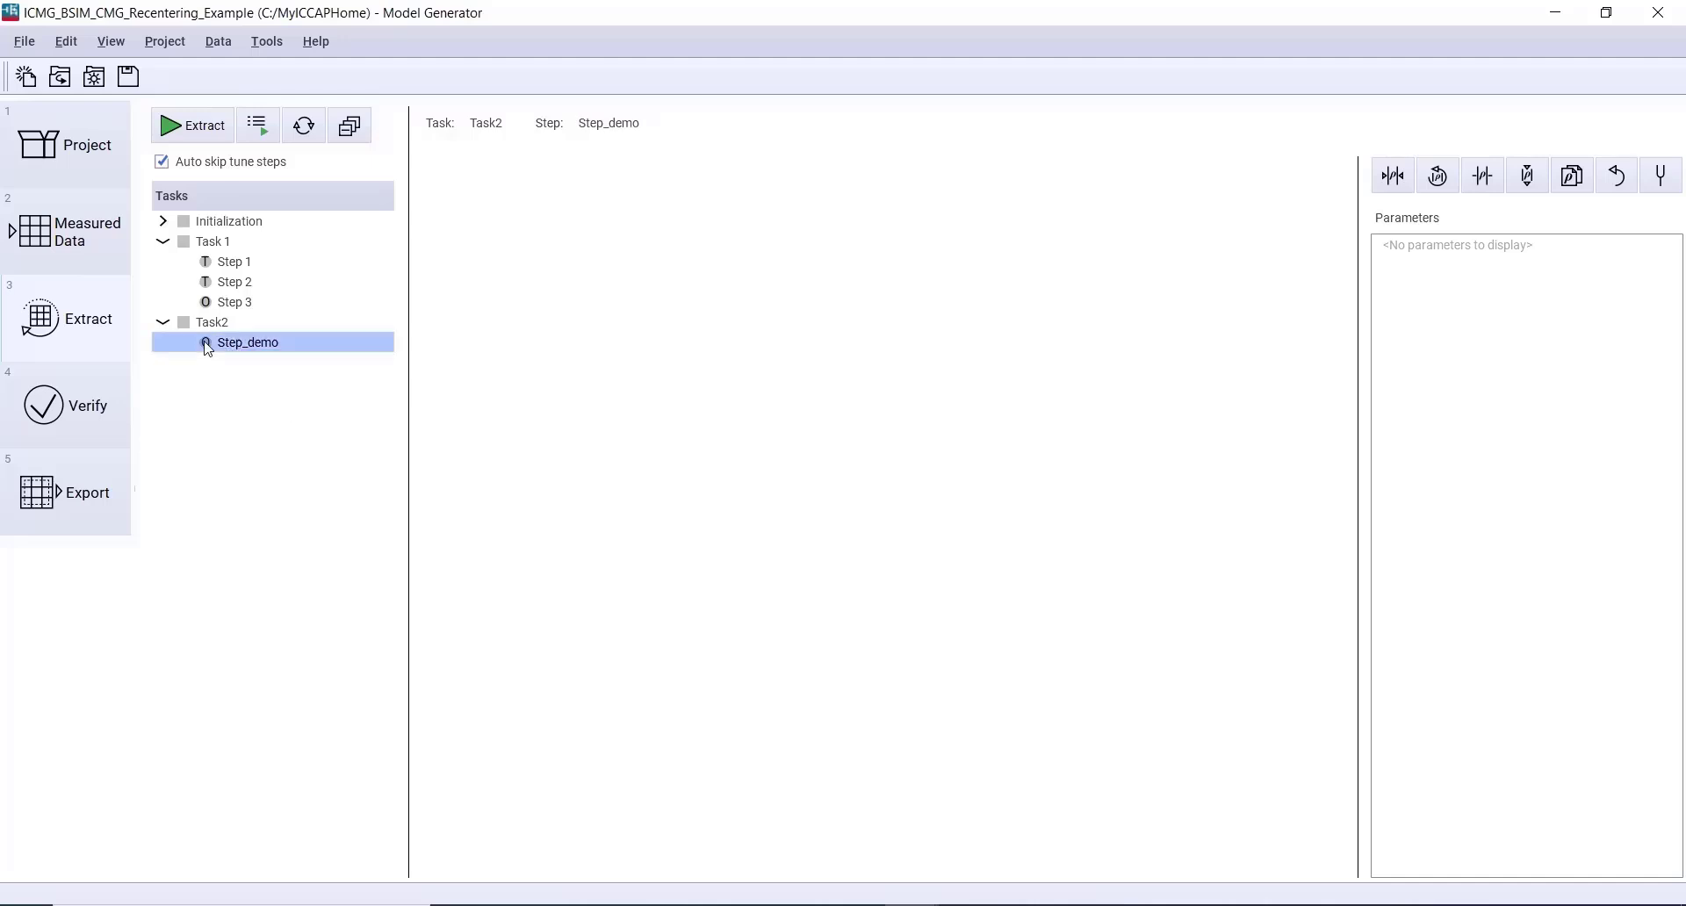
click(228, 360)
right_click(235, 347)
click(309, 373)
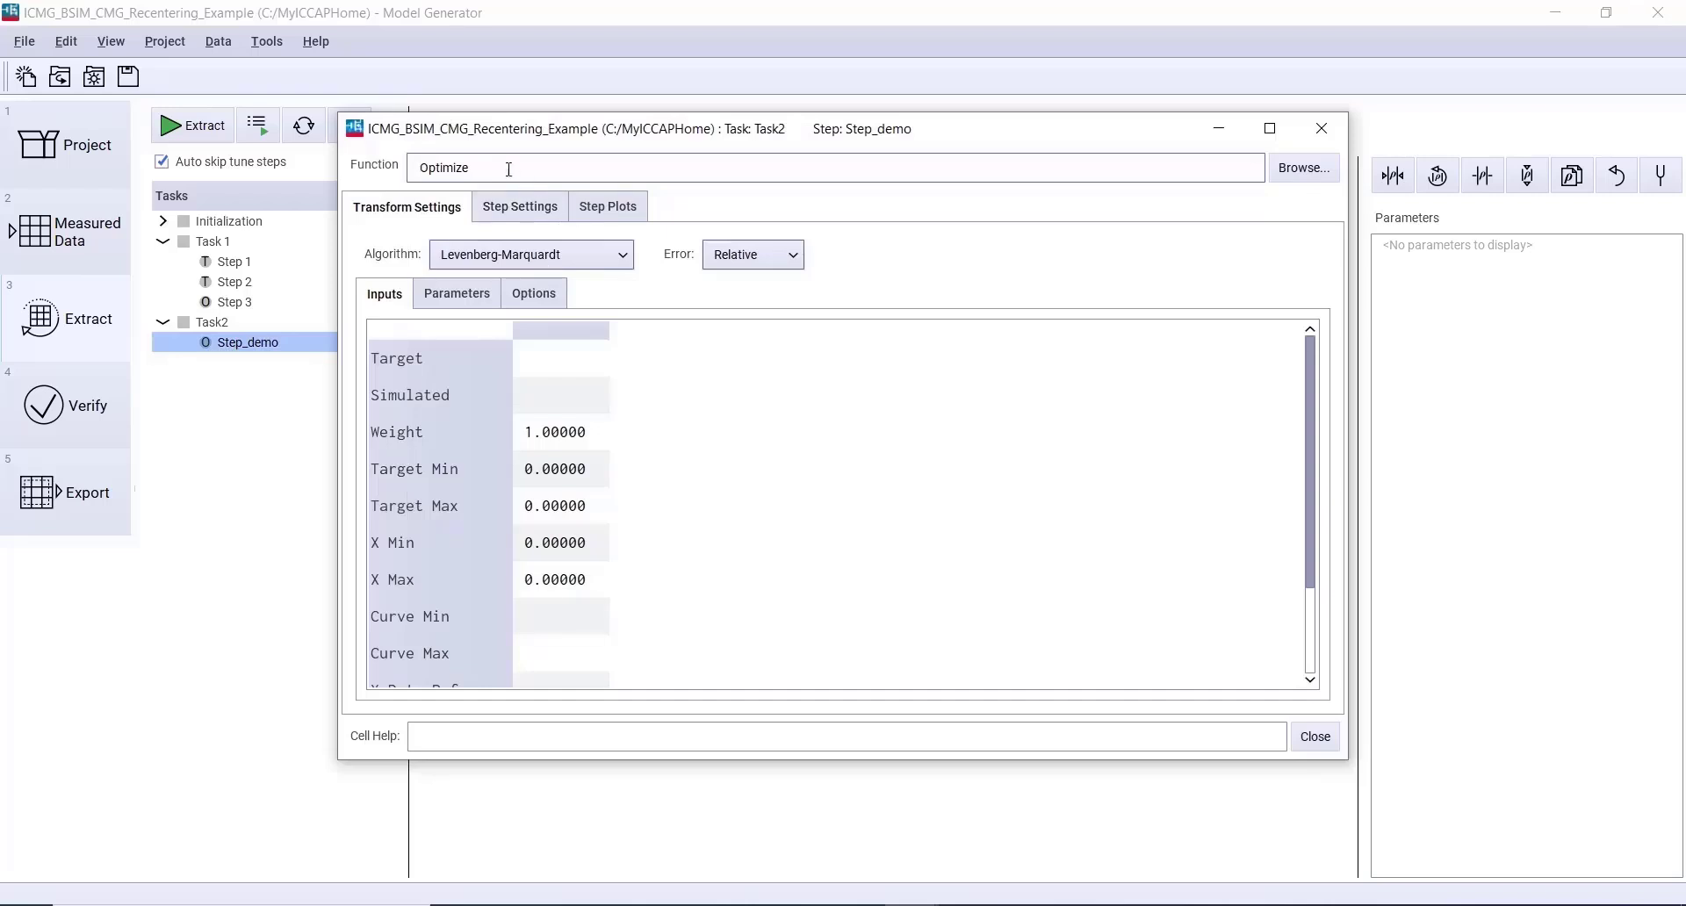
Close the step settings and add the idvd and idvg plots of DC_IV_D1_Tnom to Step_demo's plot list.
drag(476, 175, 359, 168)
click(1316, 134)
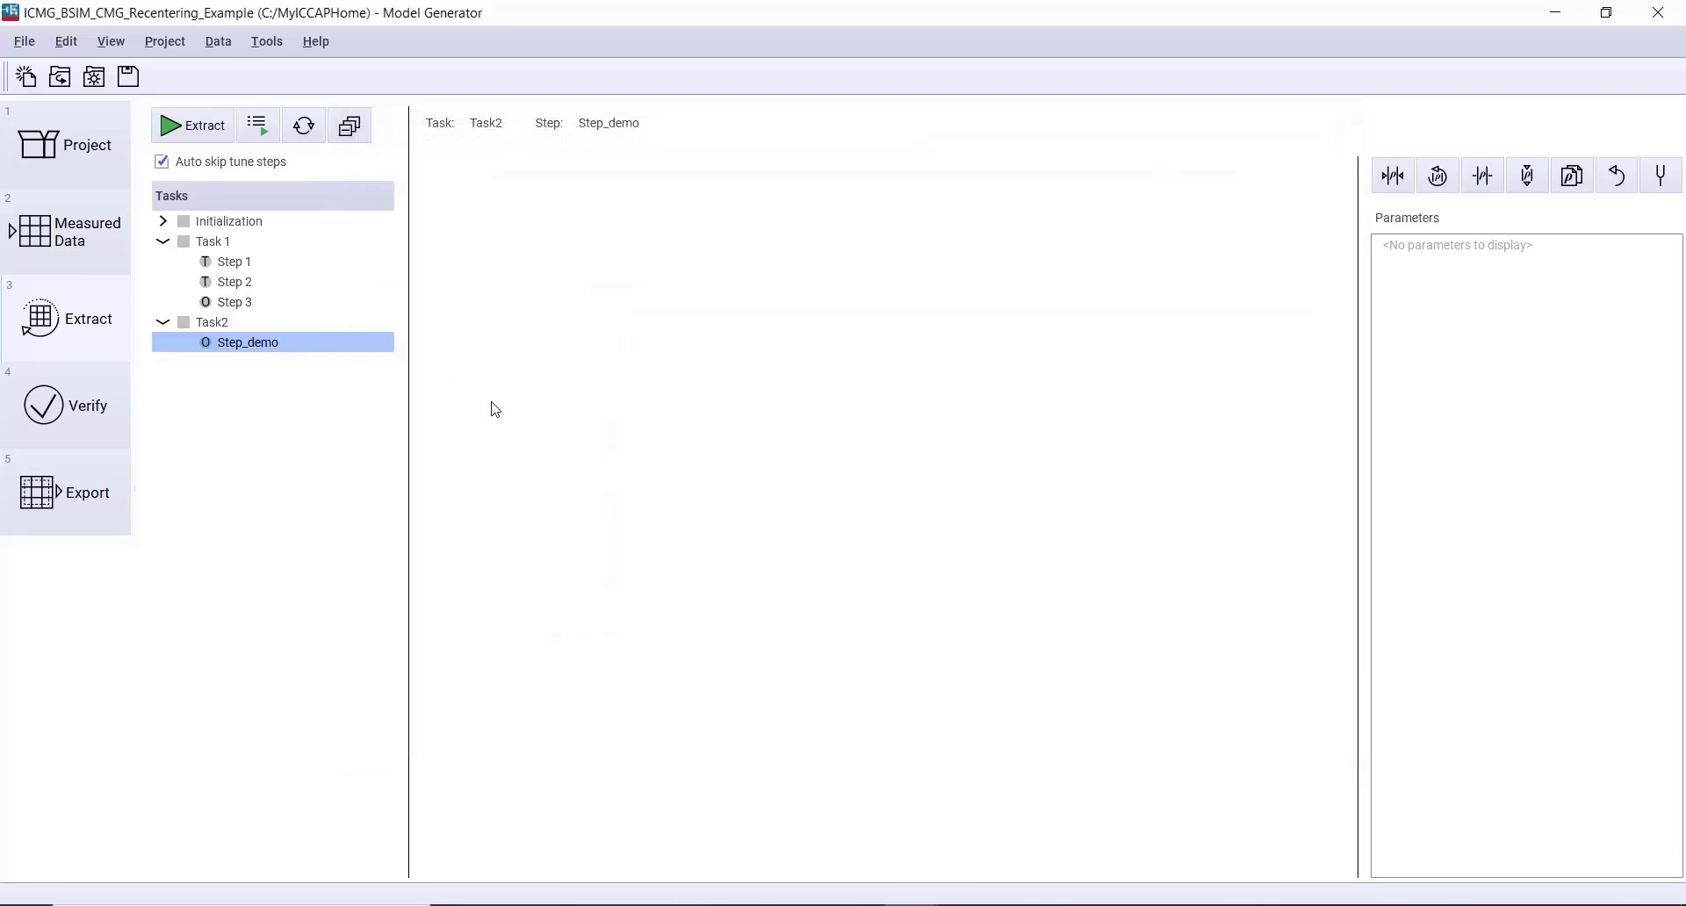
right_click(268, 347)
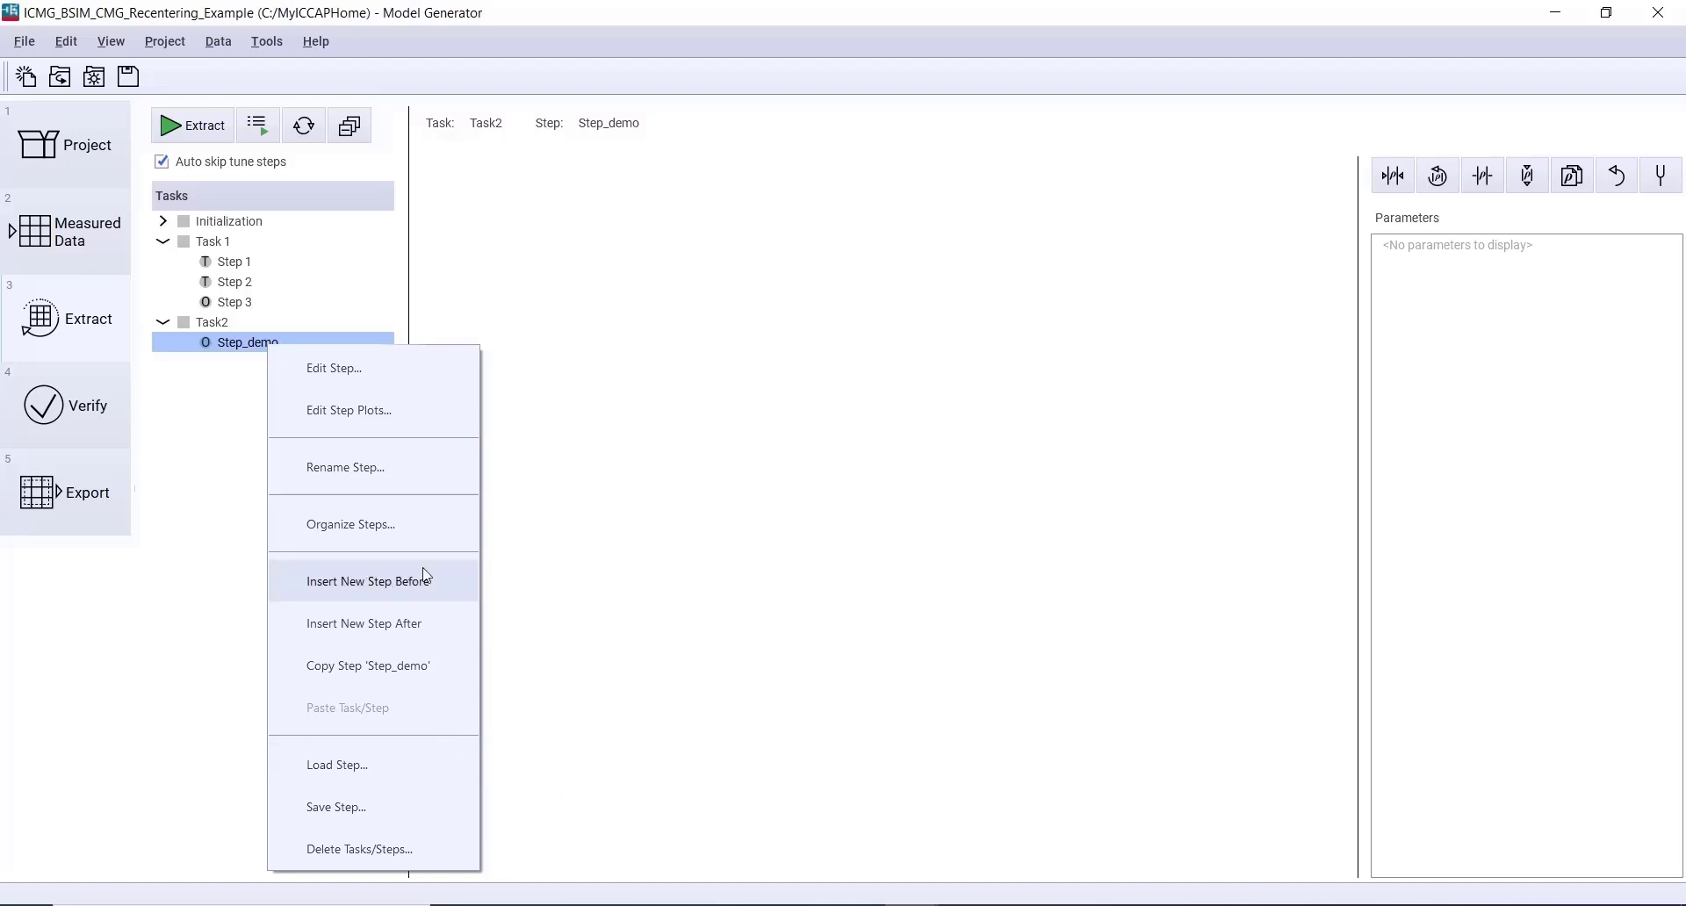
click(389, 415)
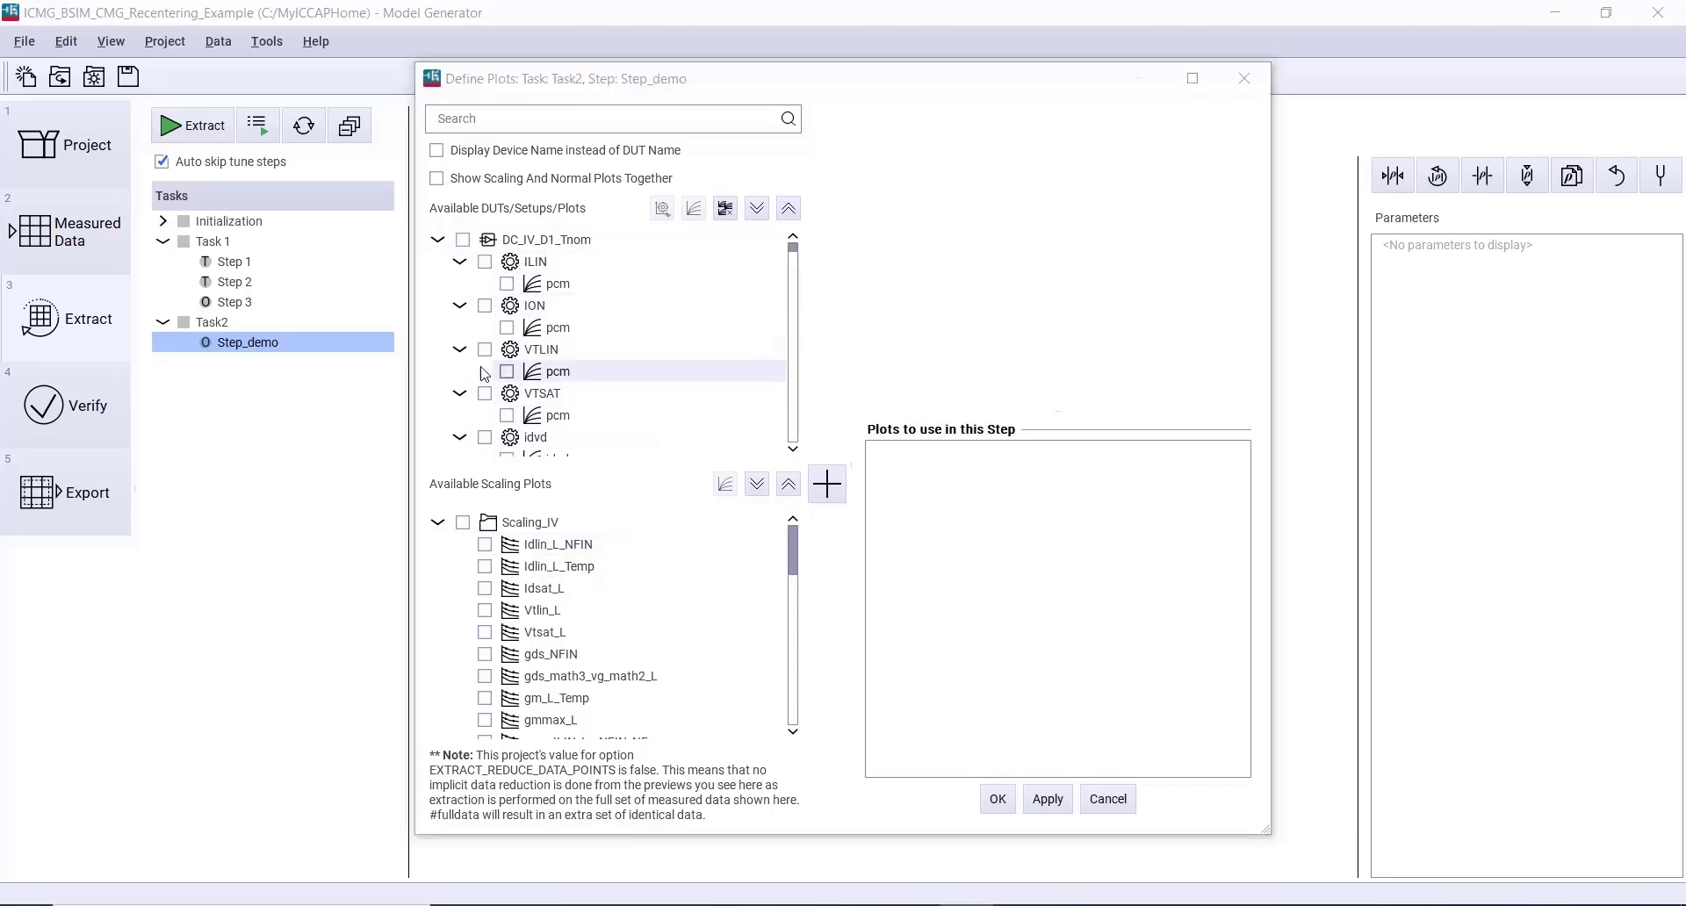
scroll(505, 369, down, 2)
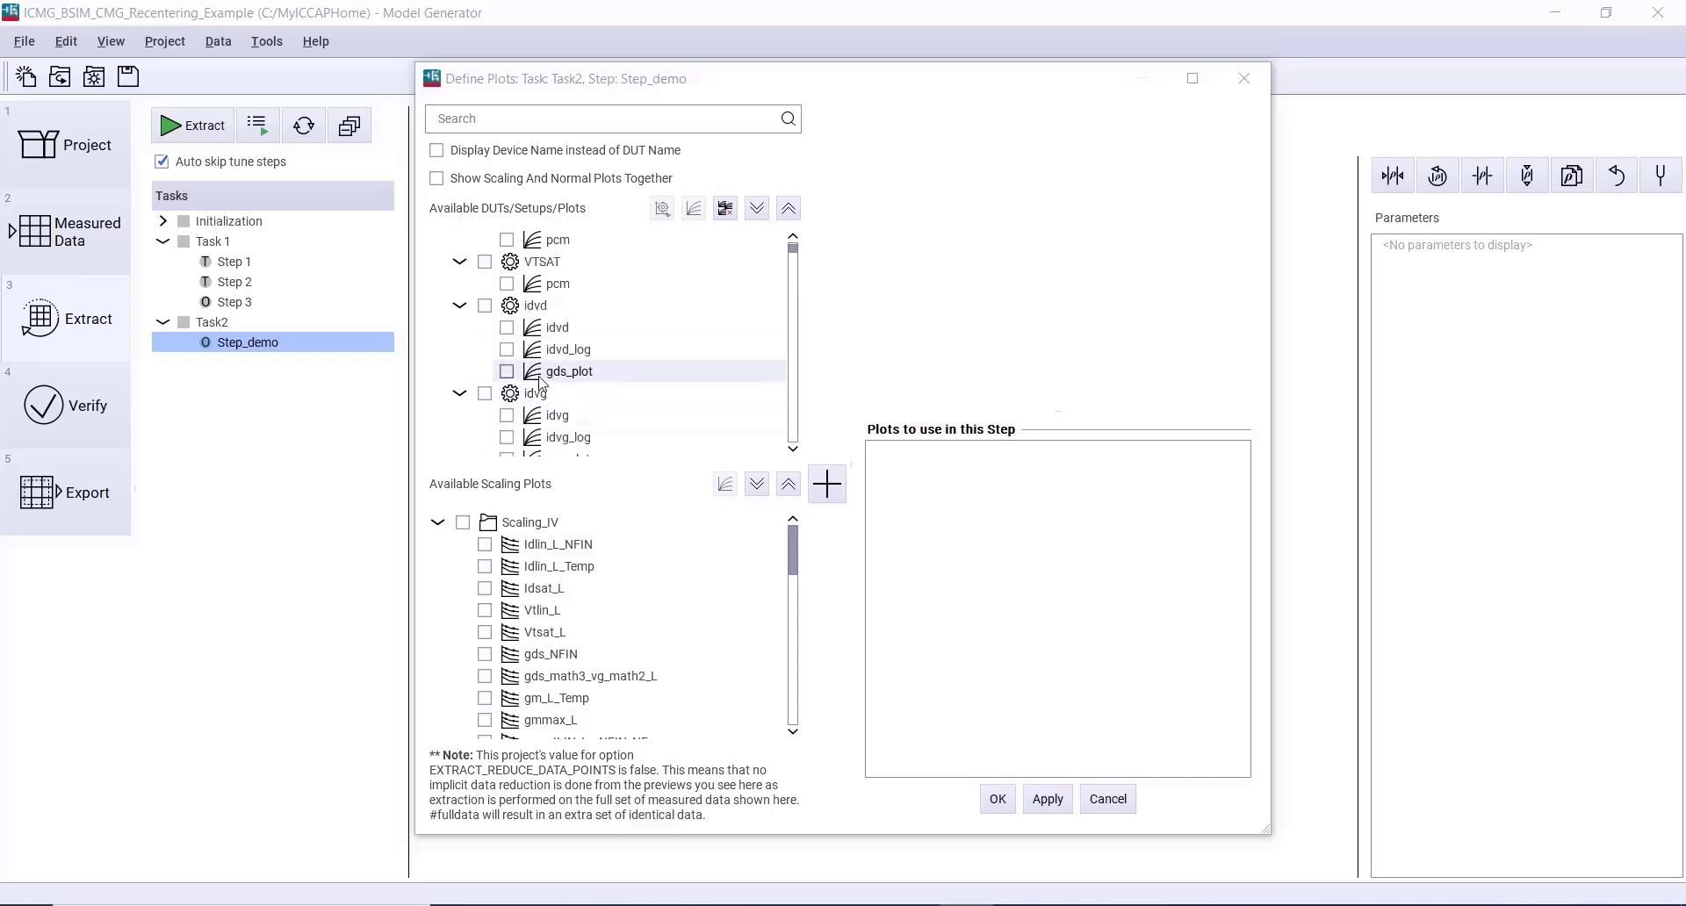
click(507, 329)
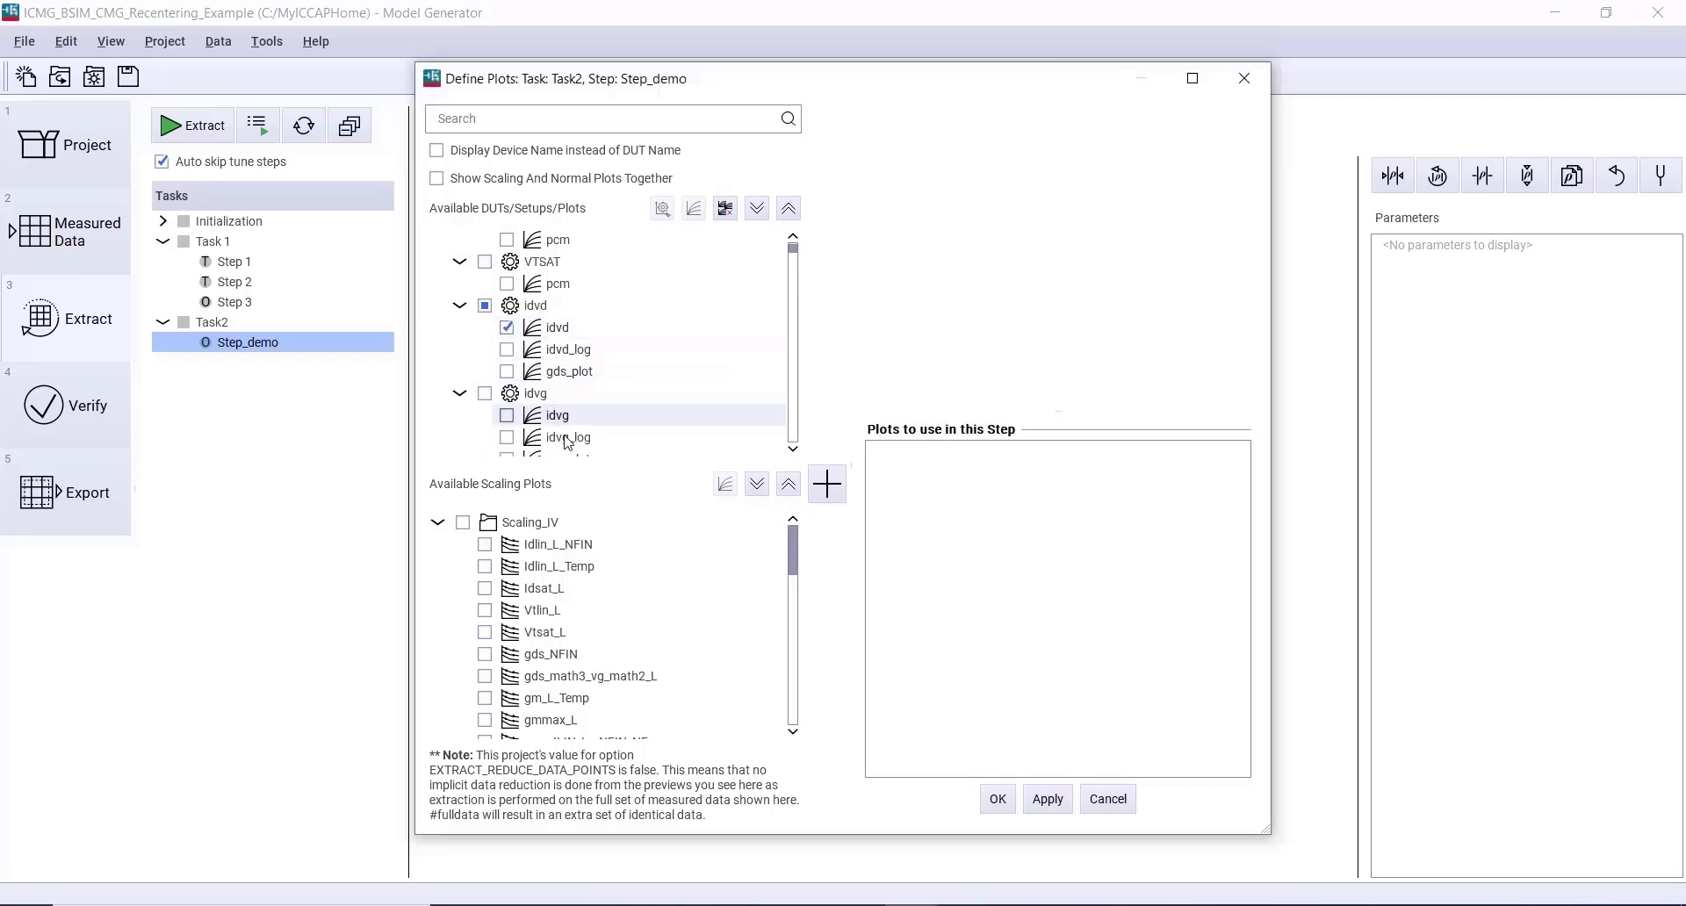
click(825, 483)
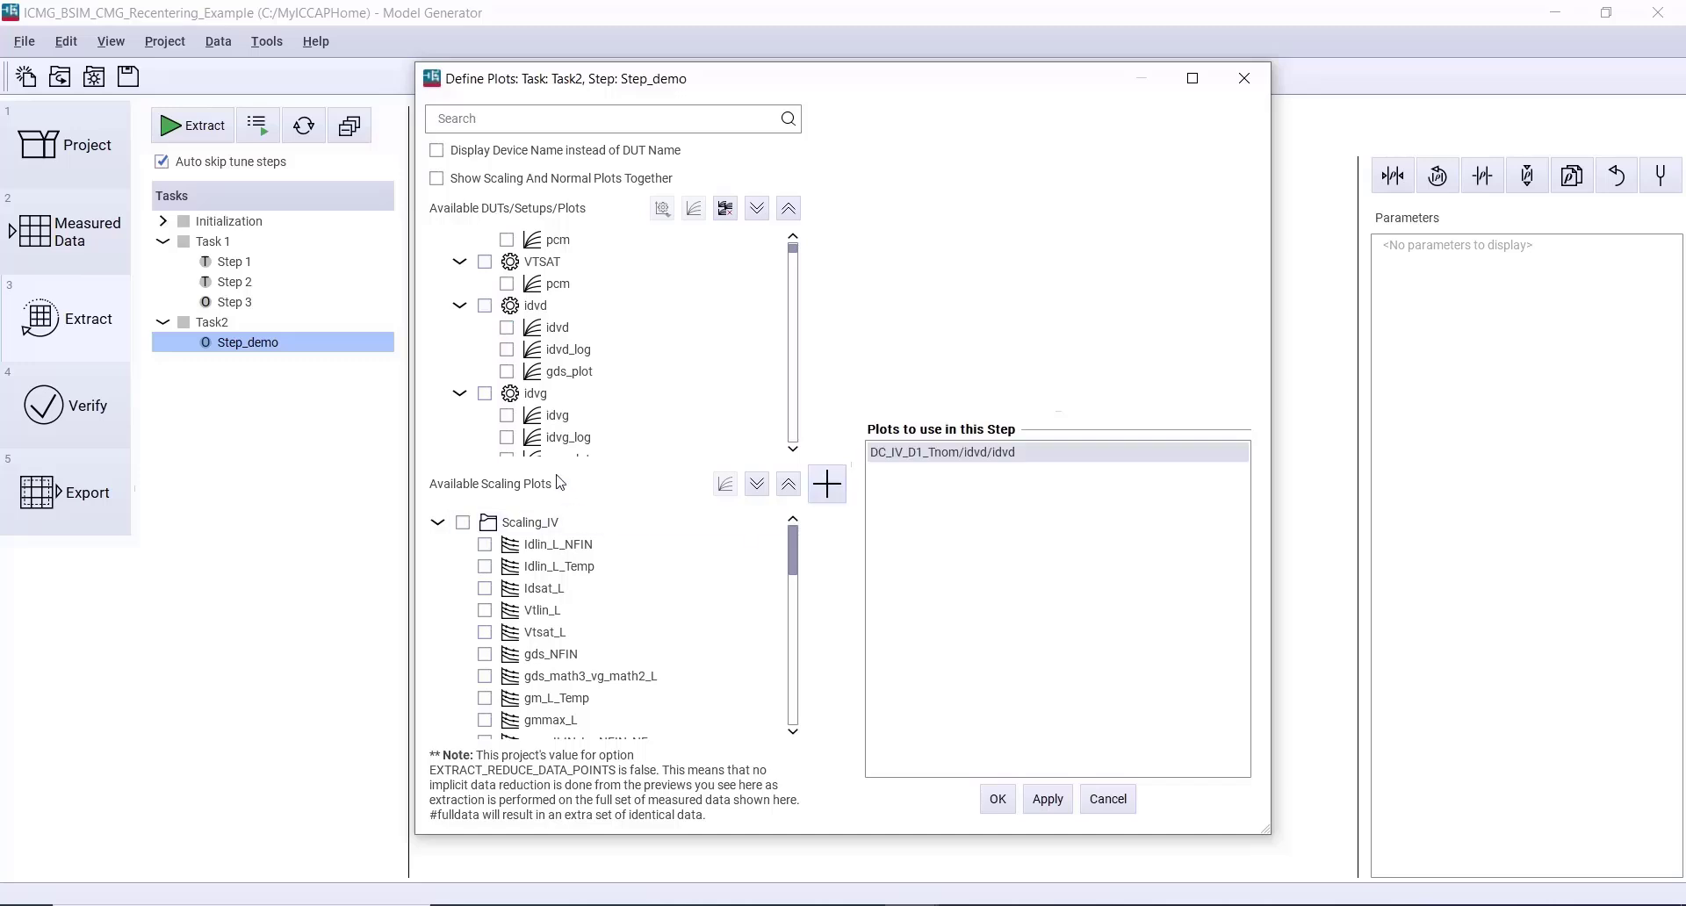
click(506, 414)
click(826, 484)
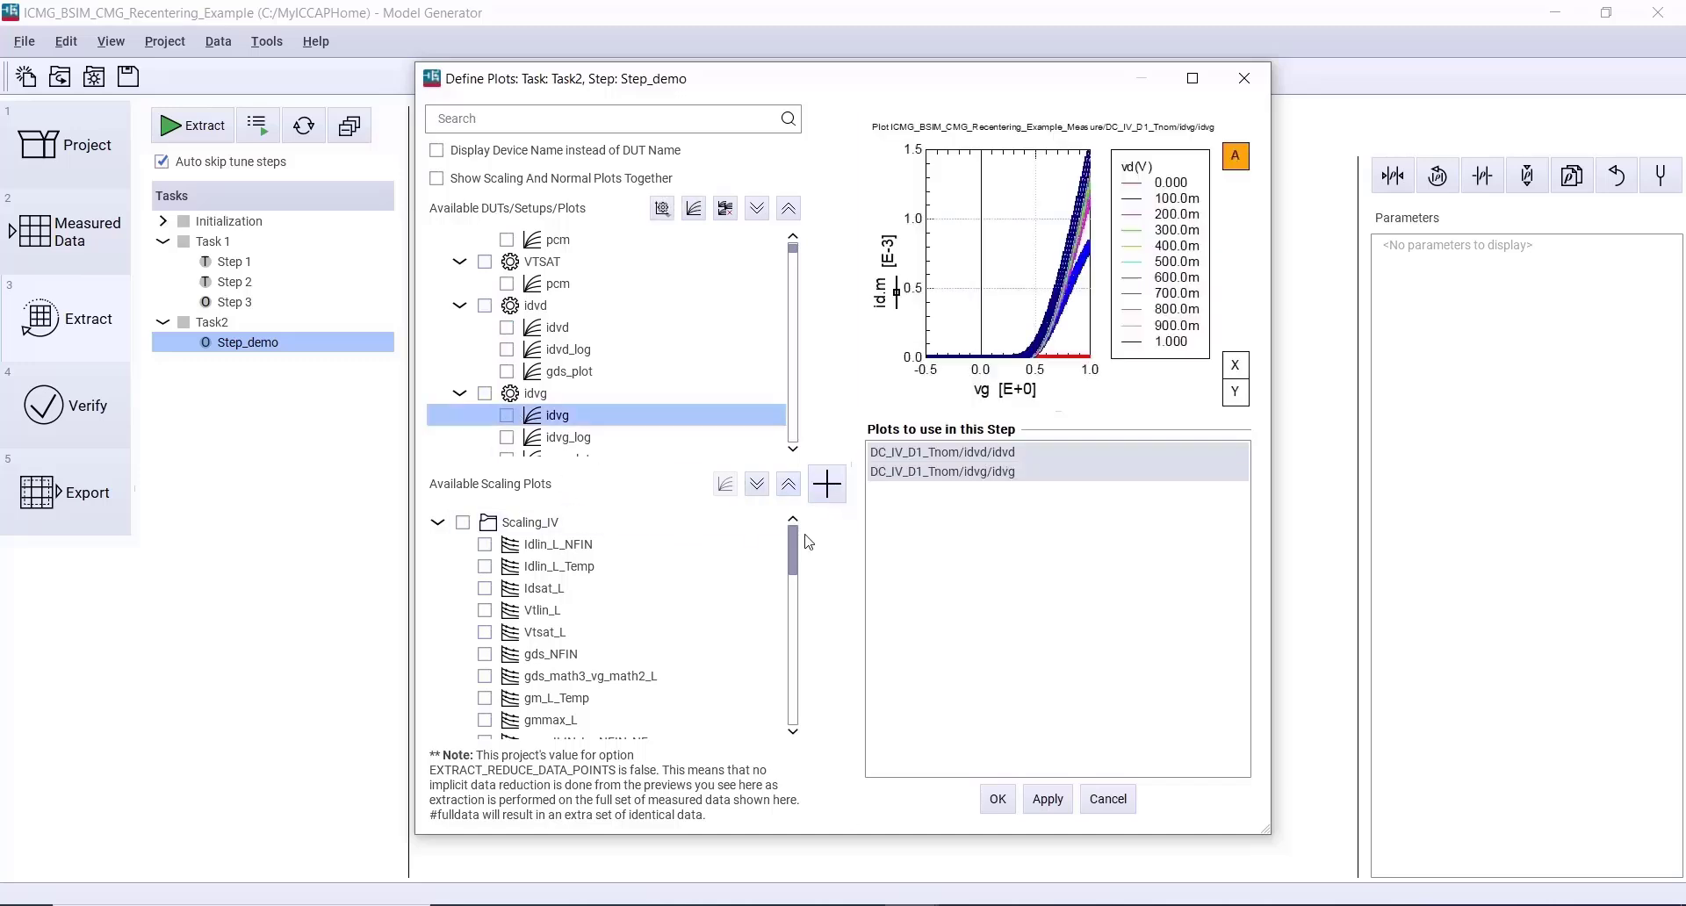
Add the scaling plots Idsat_L and Vtlin_L to the plots used in Step_demo.
scroll(485, 562, down, 1)
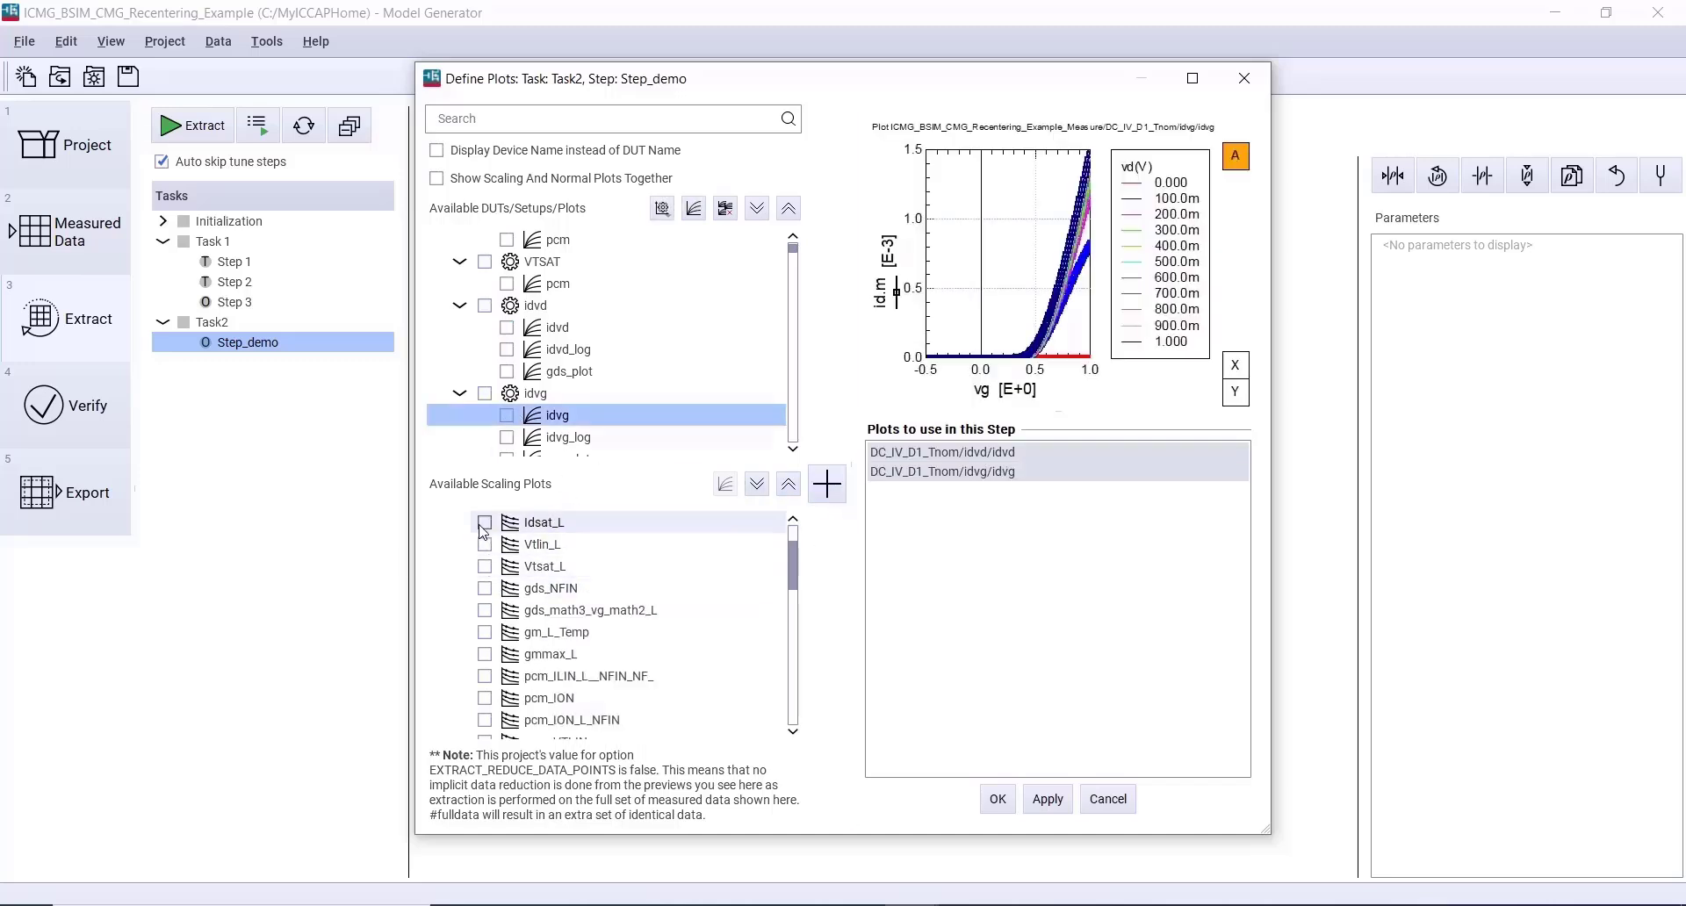
click(485, 522)
click(826, 484)
click(484, 544)
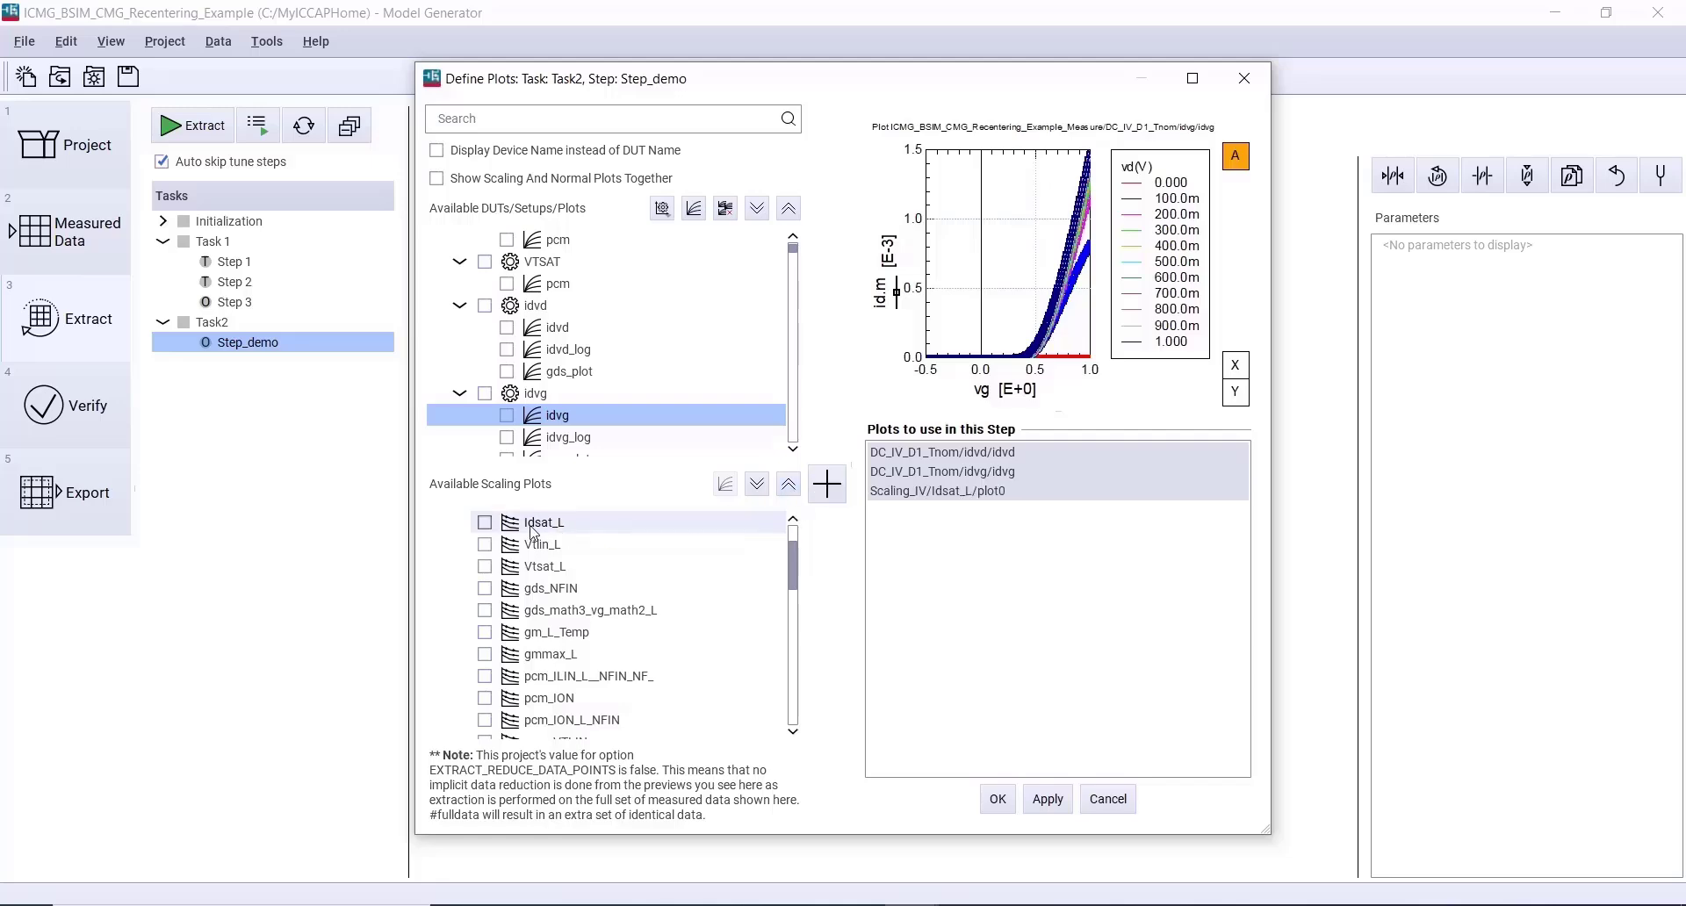
click(826, 484)
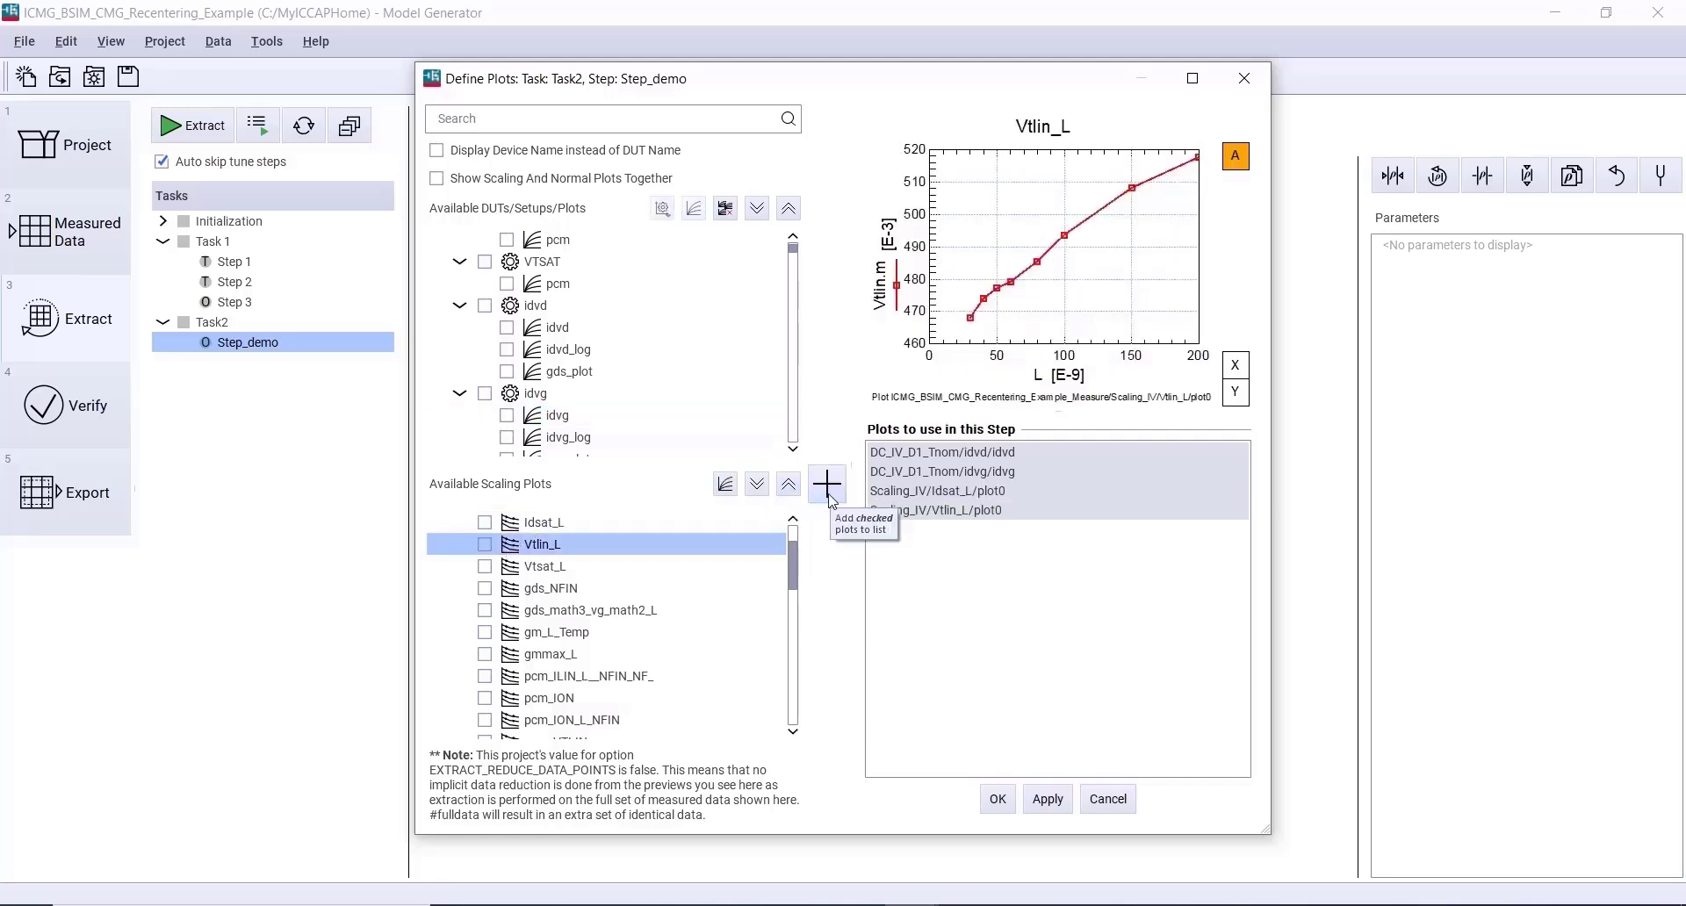
Apply the plot selection to Step_demo and simulate the step to update its plots.
click(1062, 805)
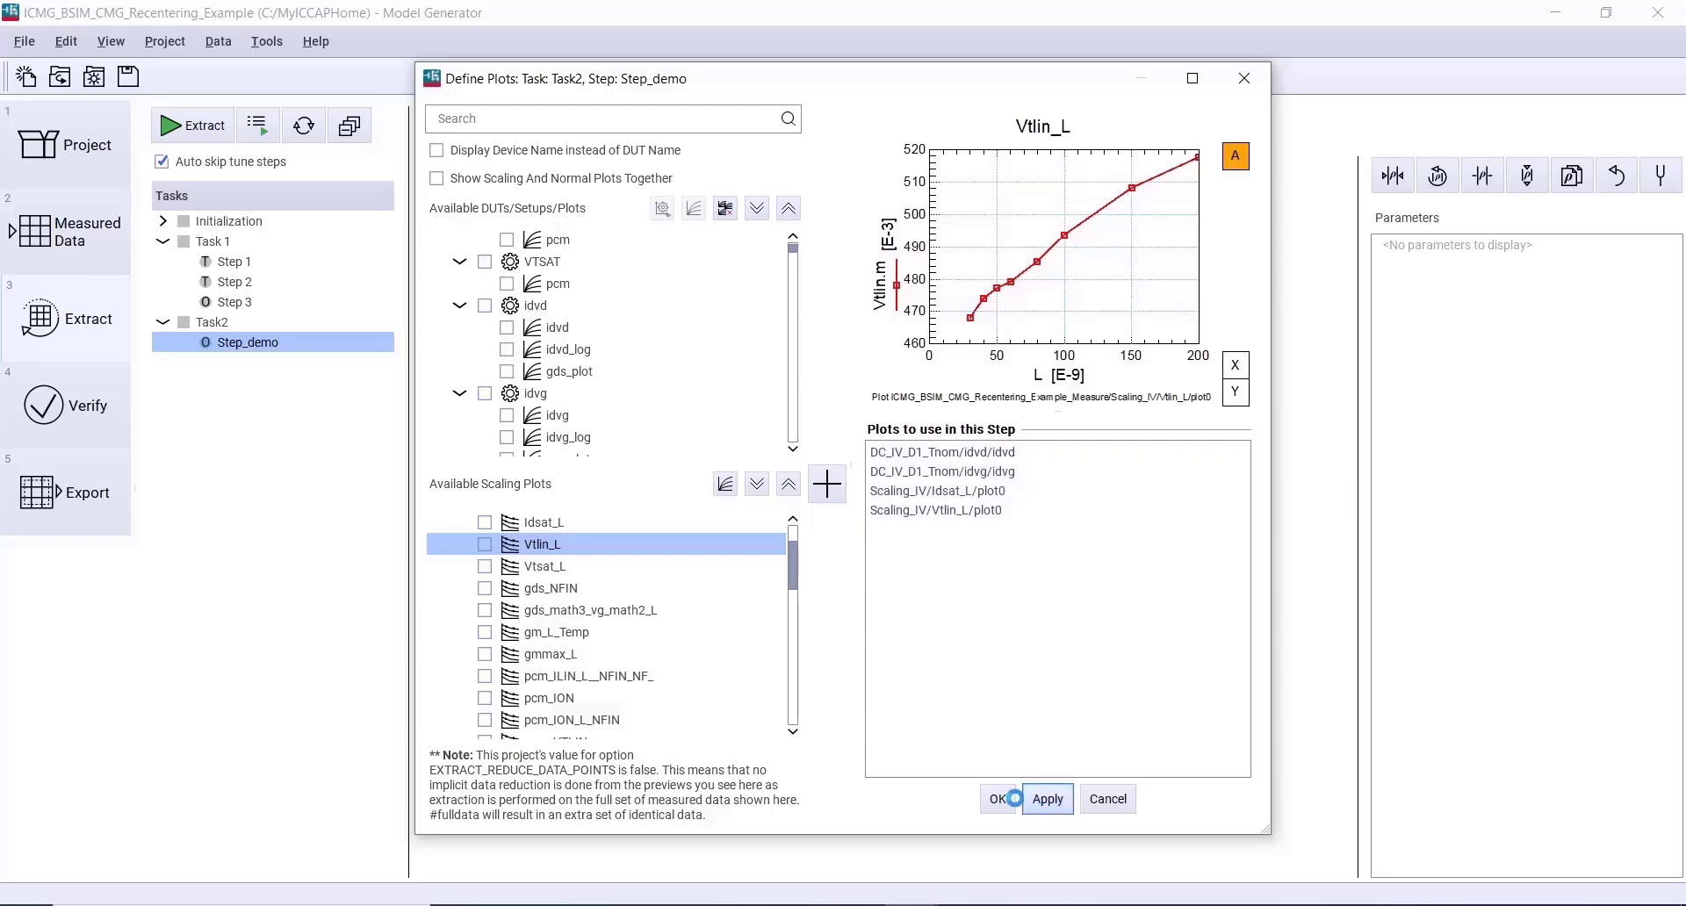
click(1001, 800)
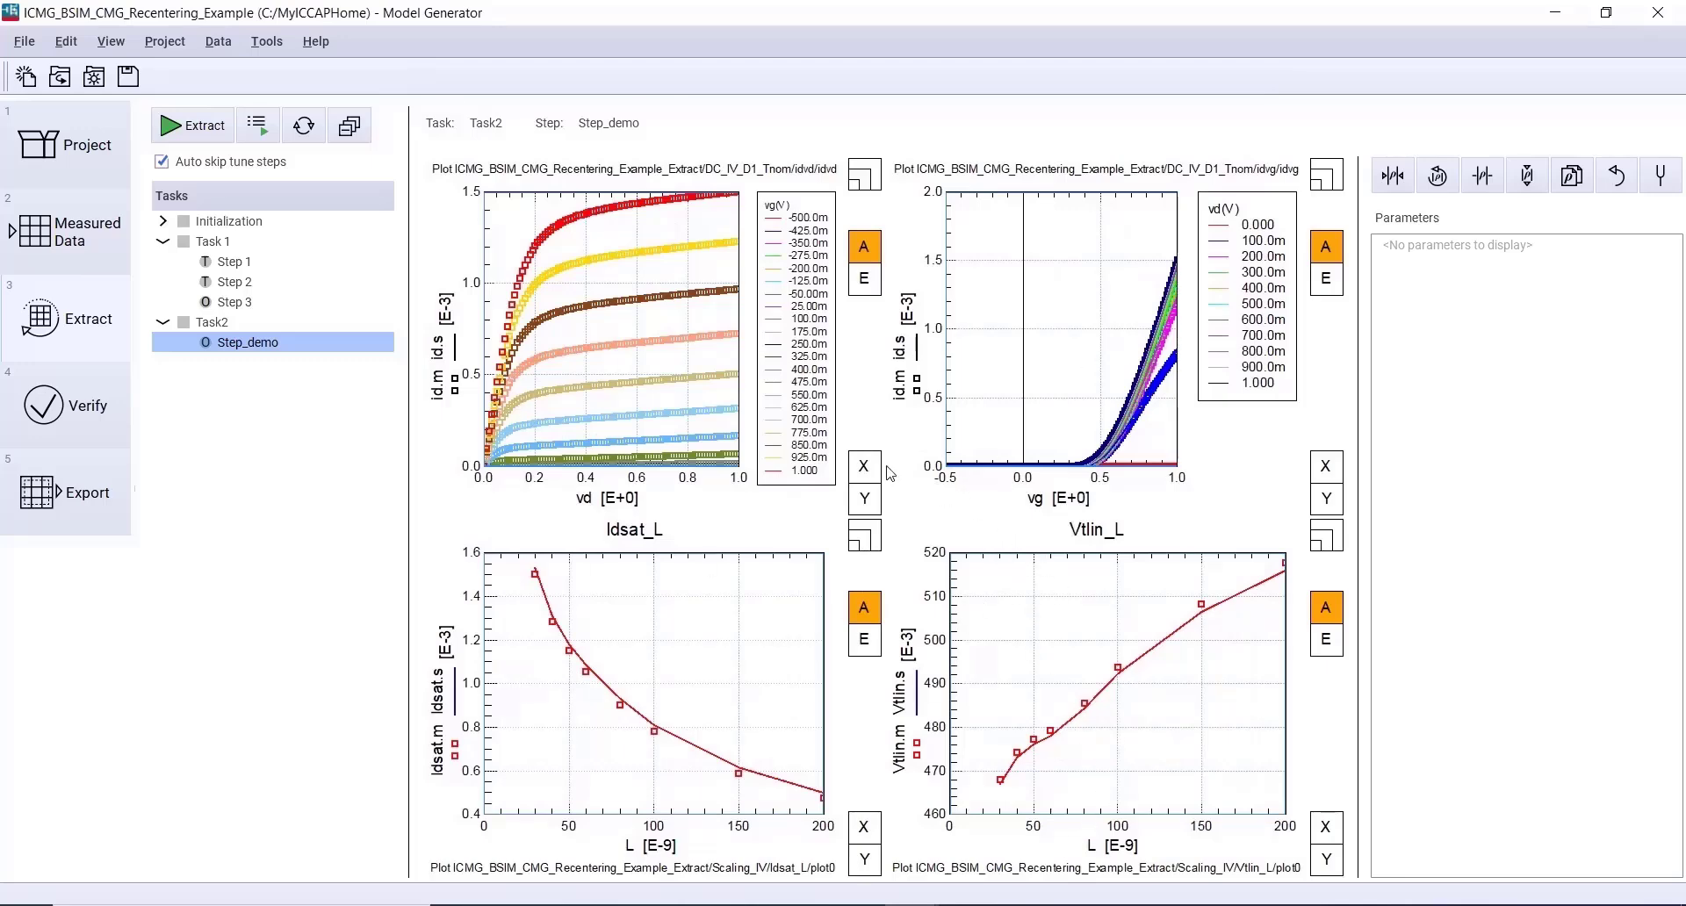
click(304, 125)
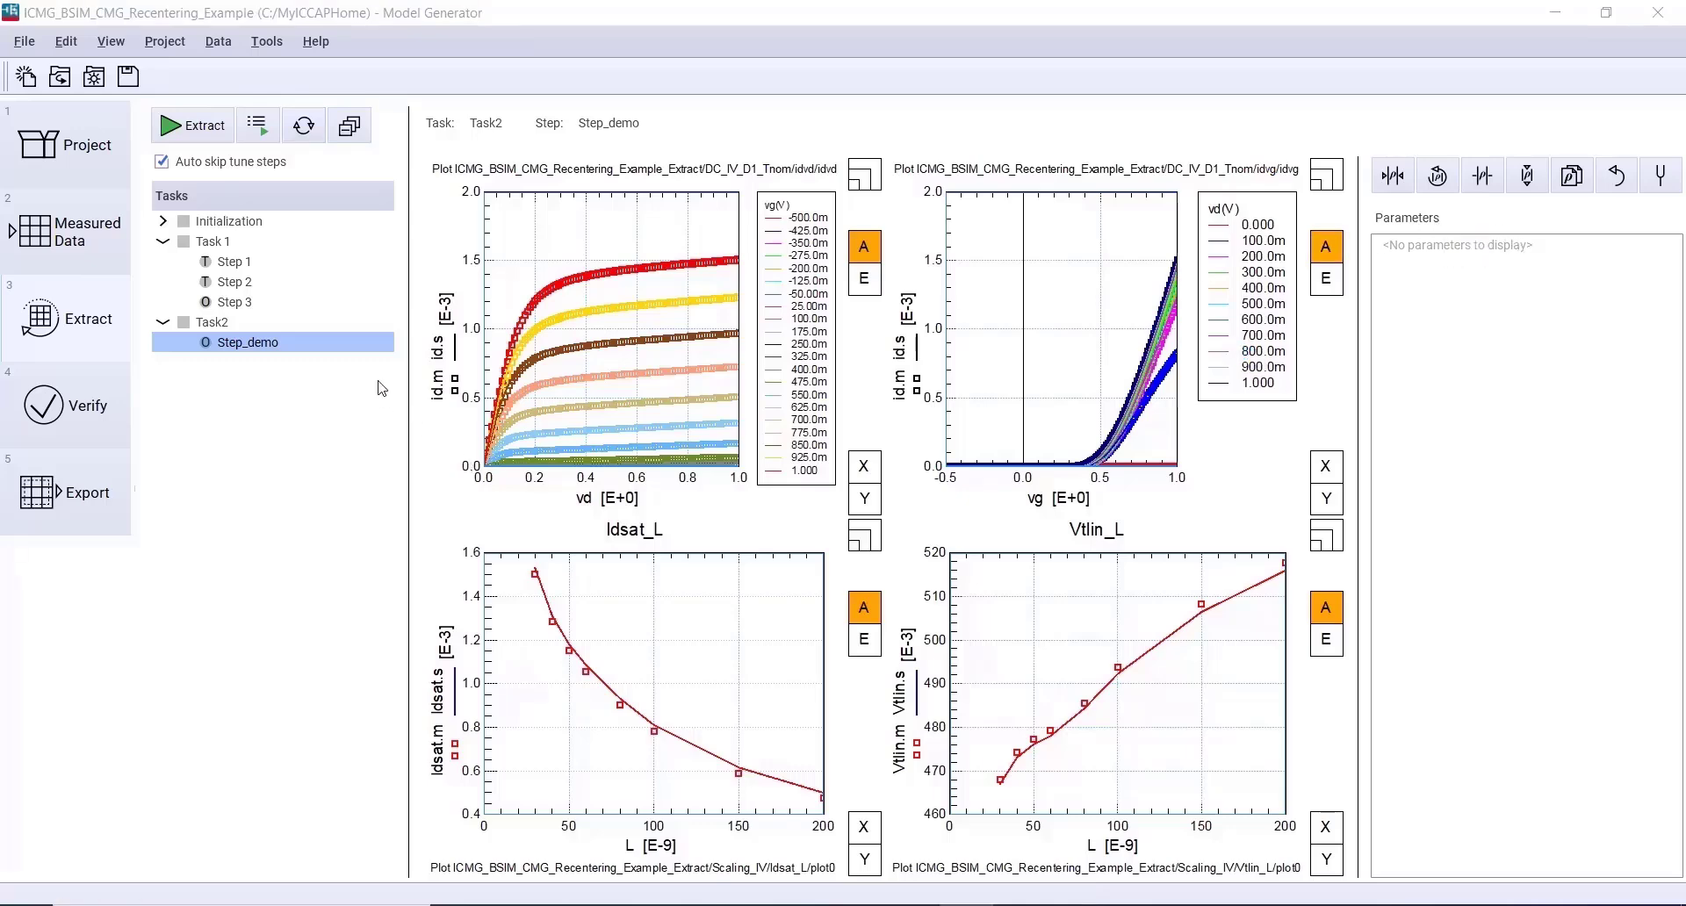
Reopen Step_demo's transform settings and add the parameter U0 to its optimization parameters.
right_click(292, 352)
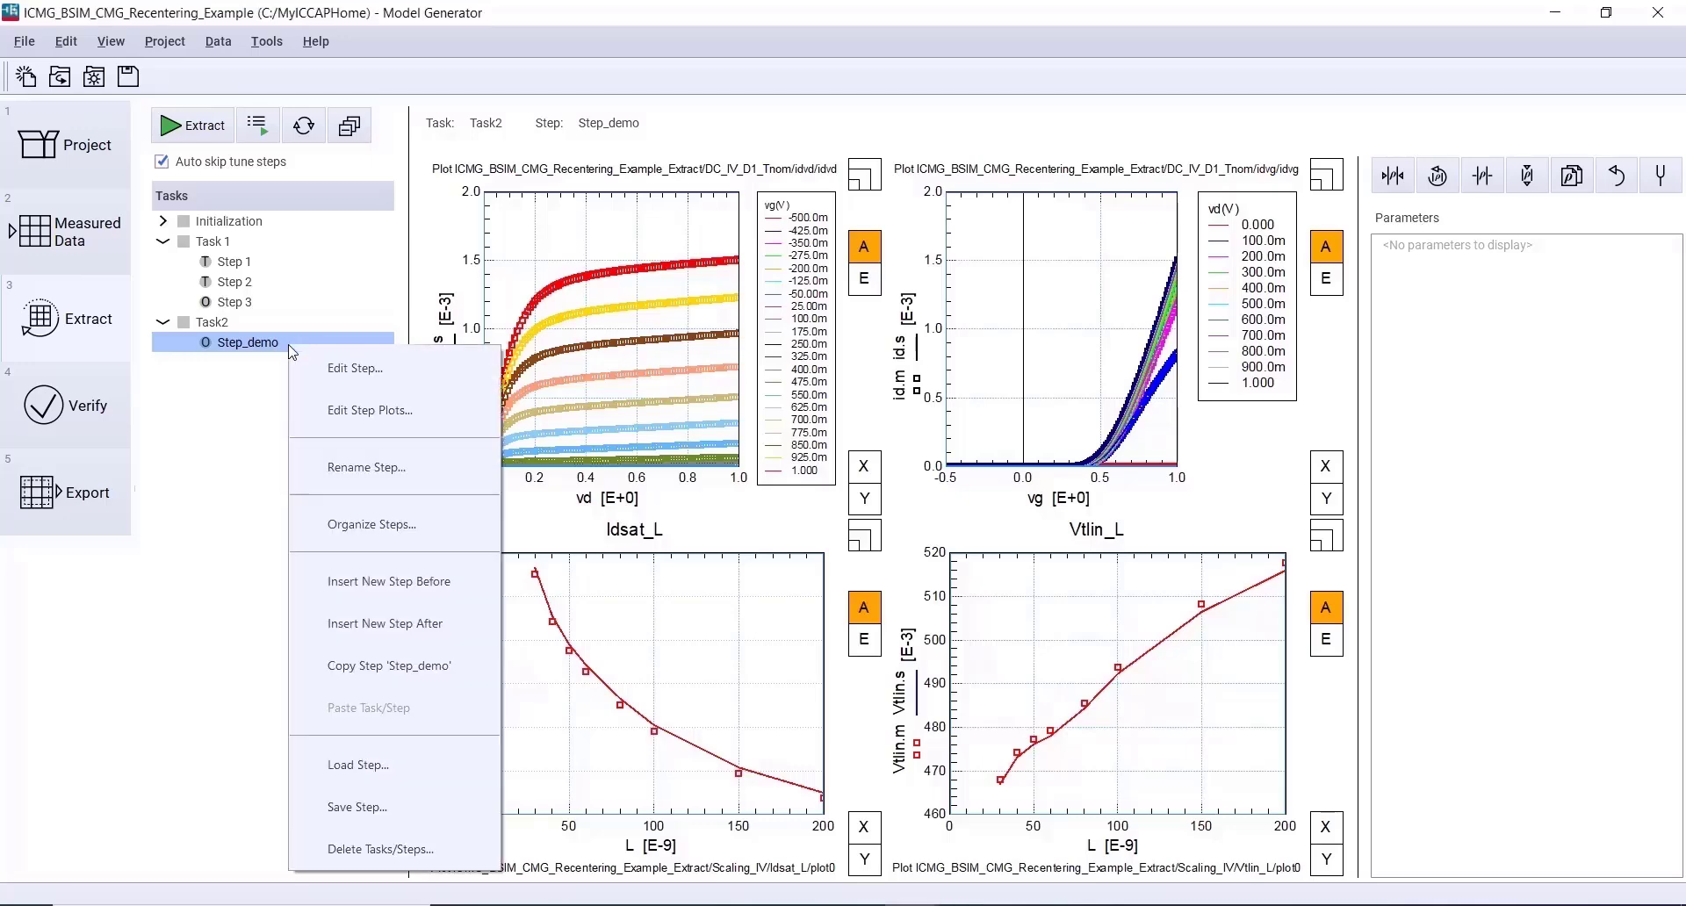
click(361, 379)
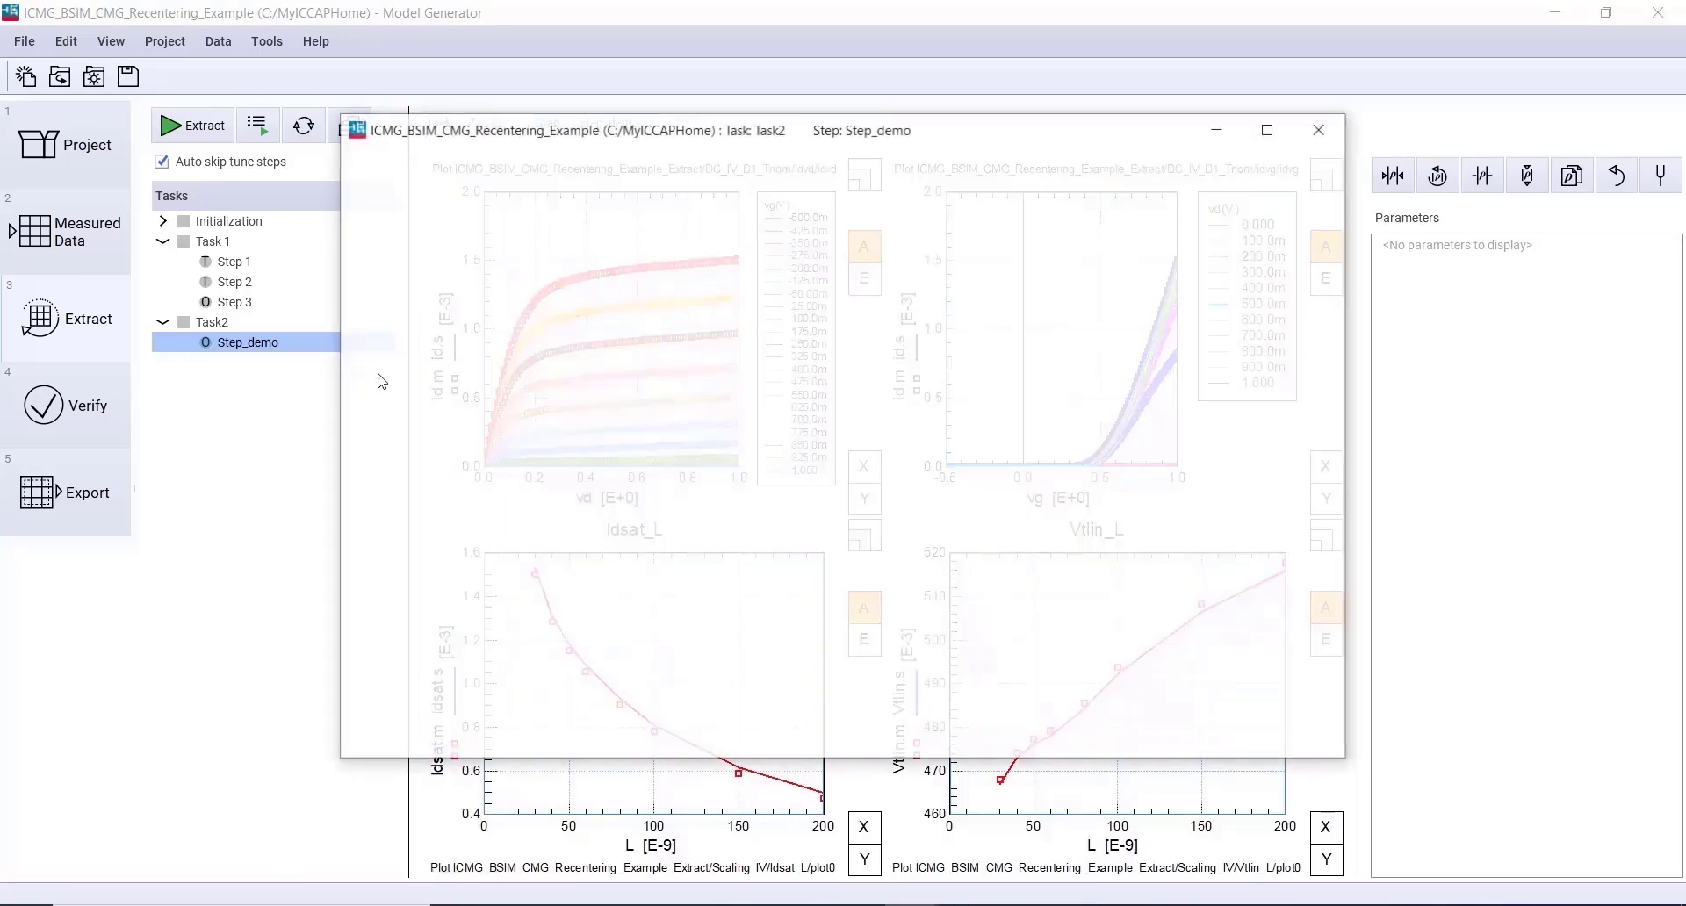
click(466, 298)
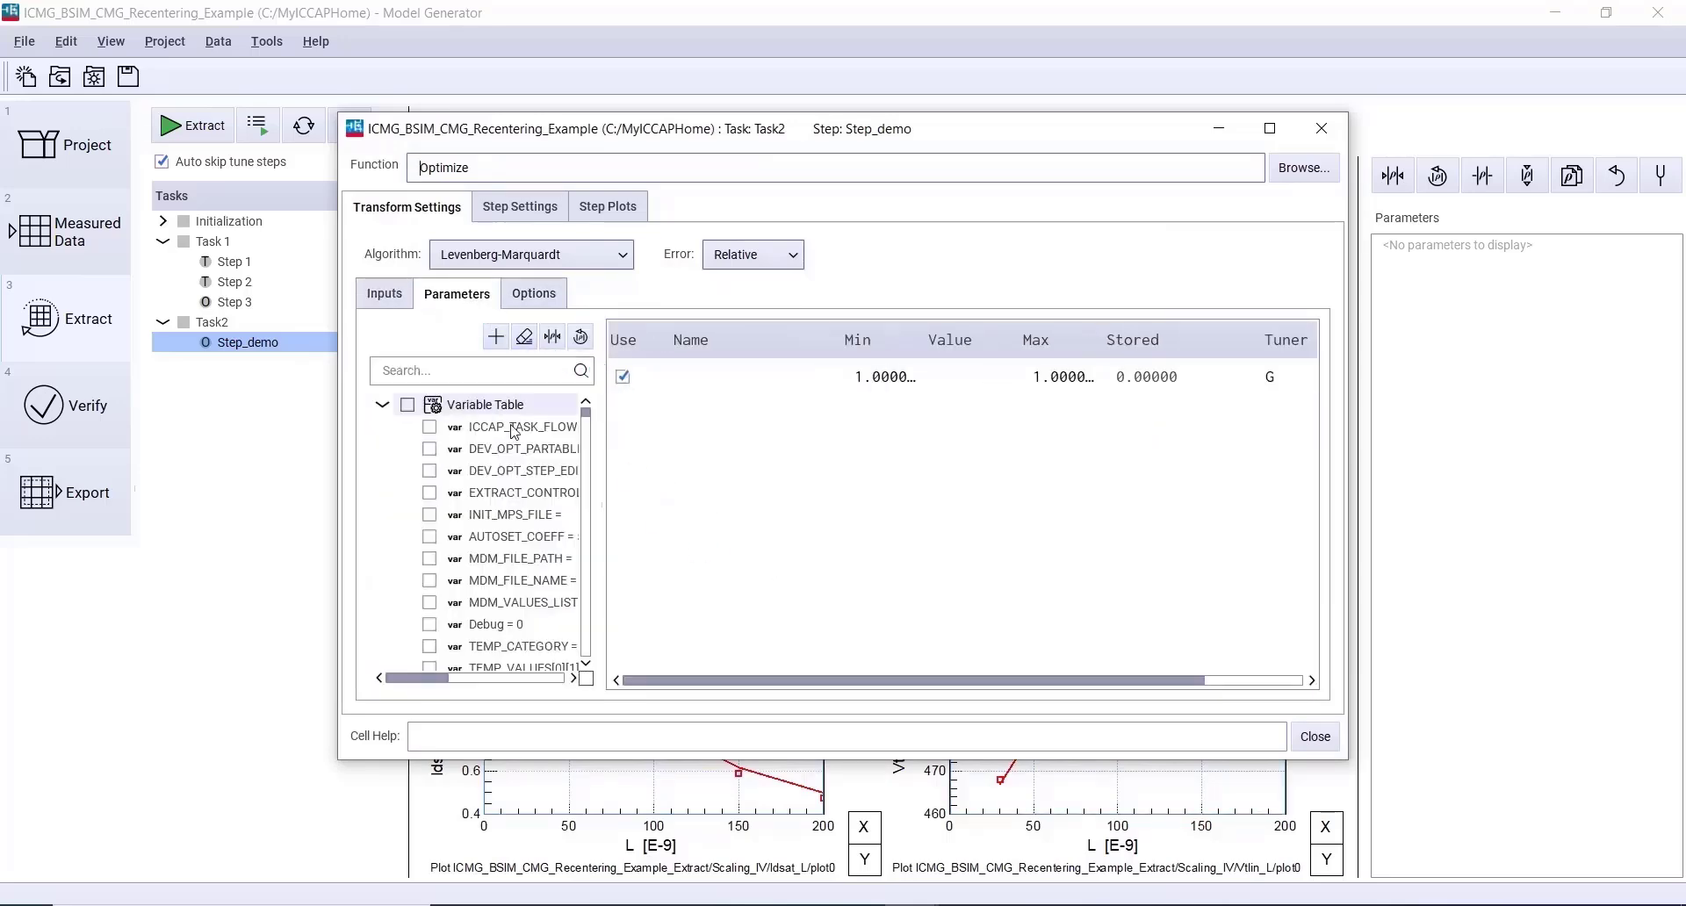
click(504, 369)
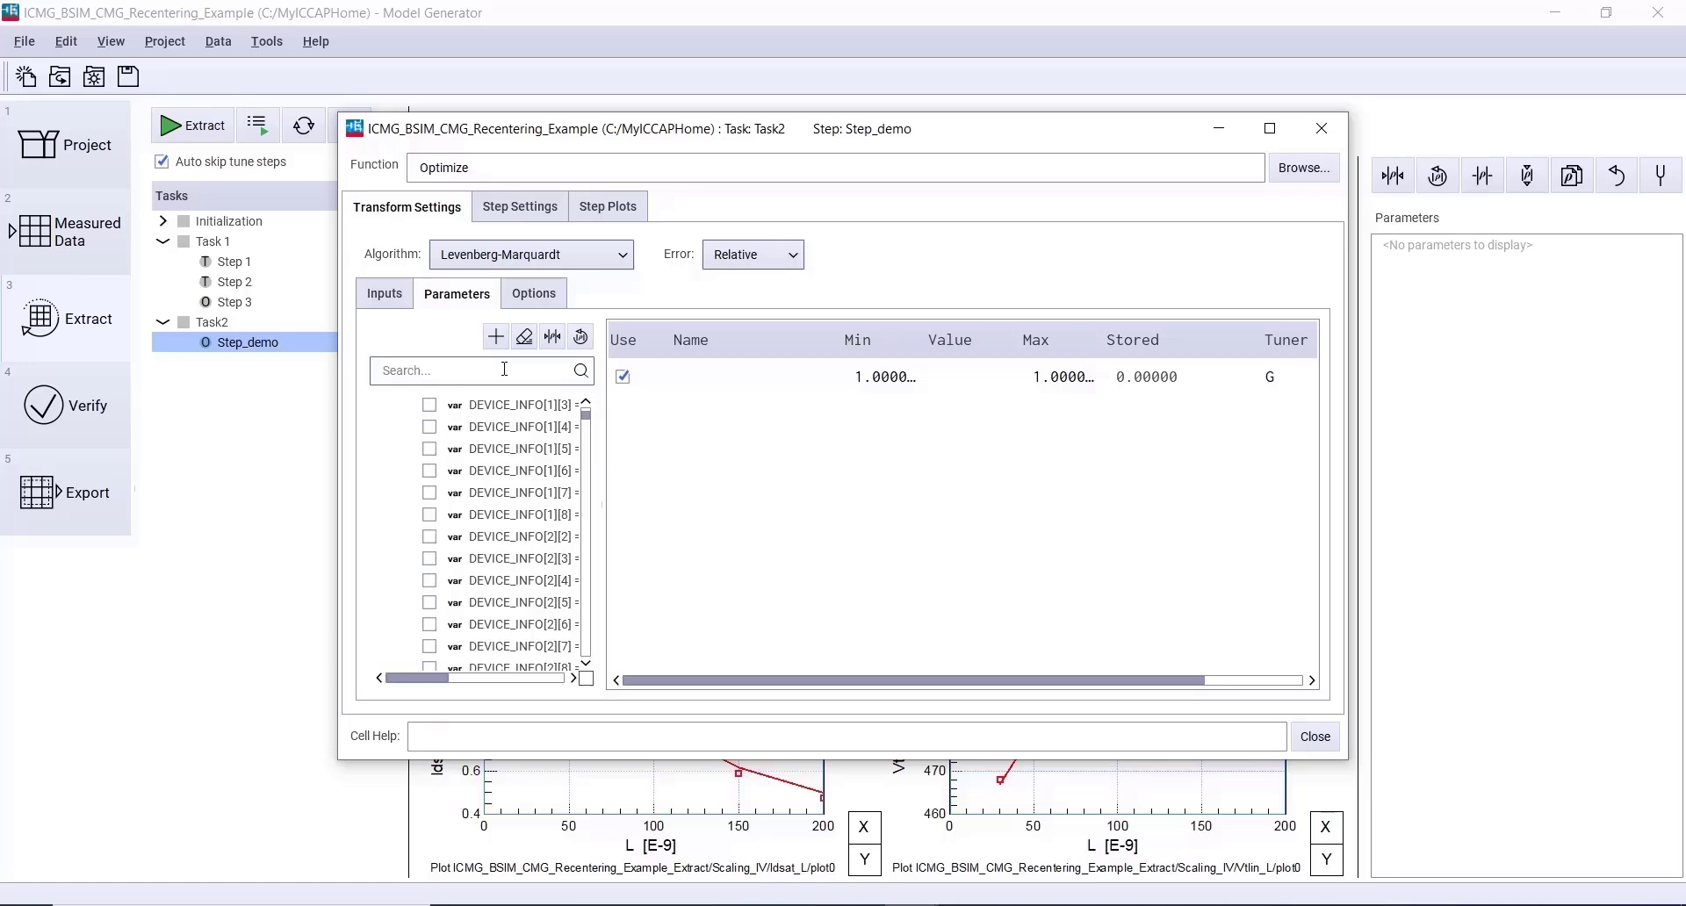
text(U0)
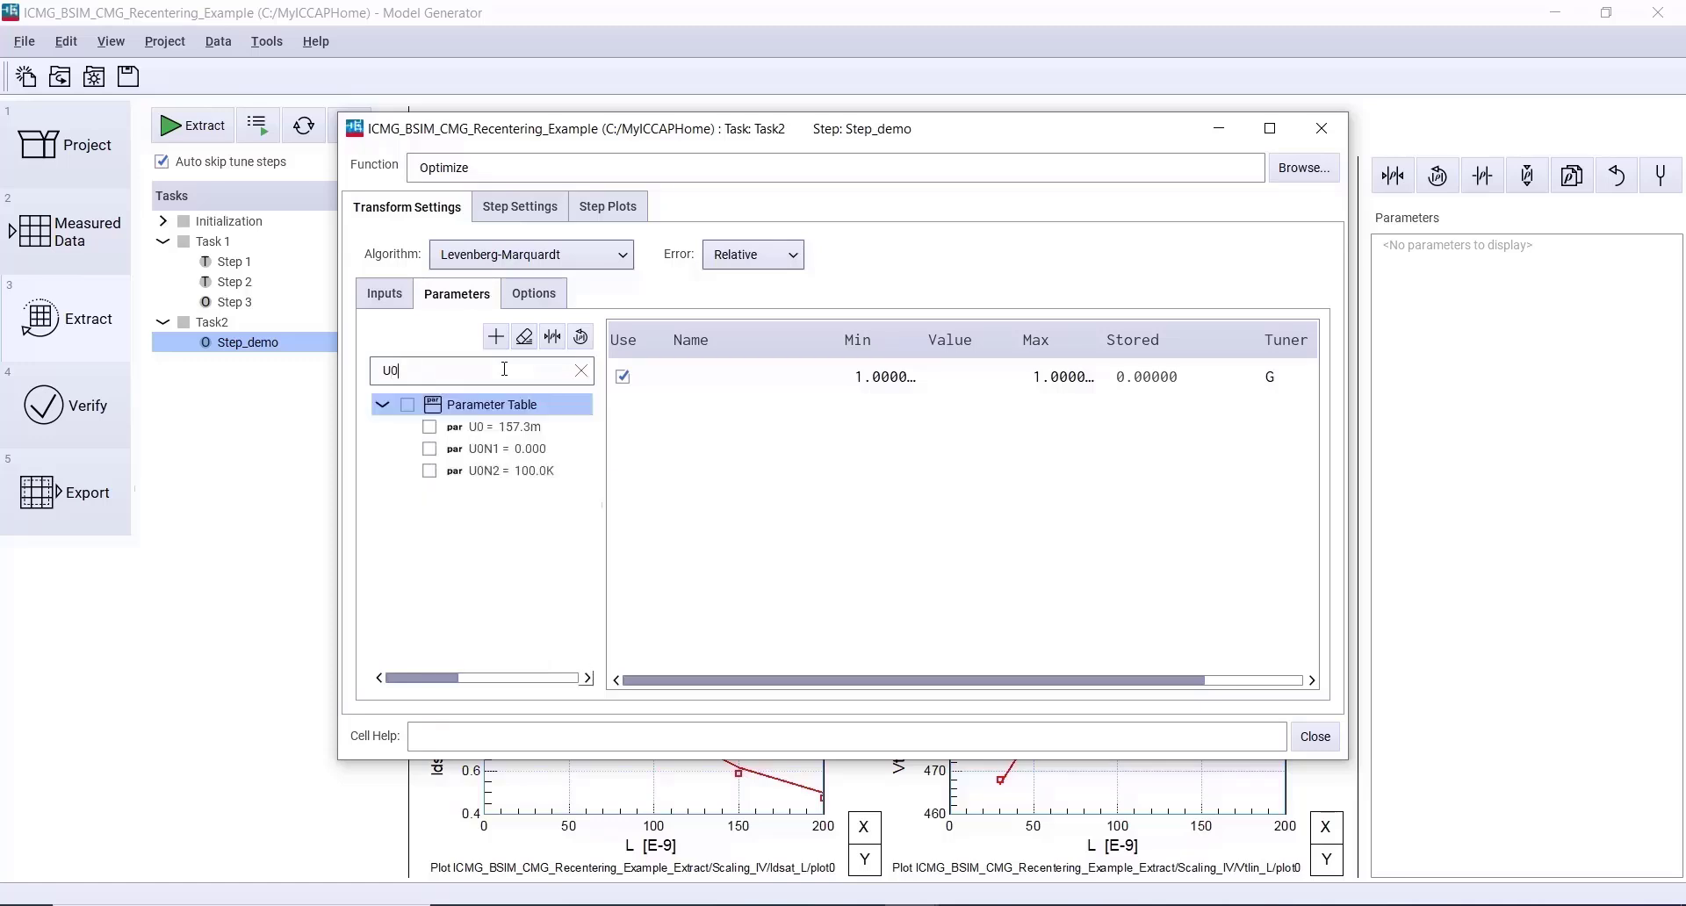
click(429, 427)
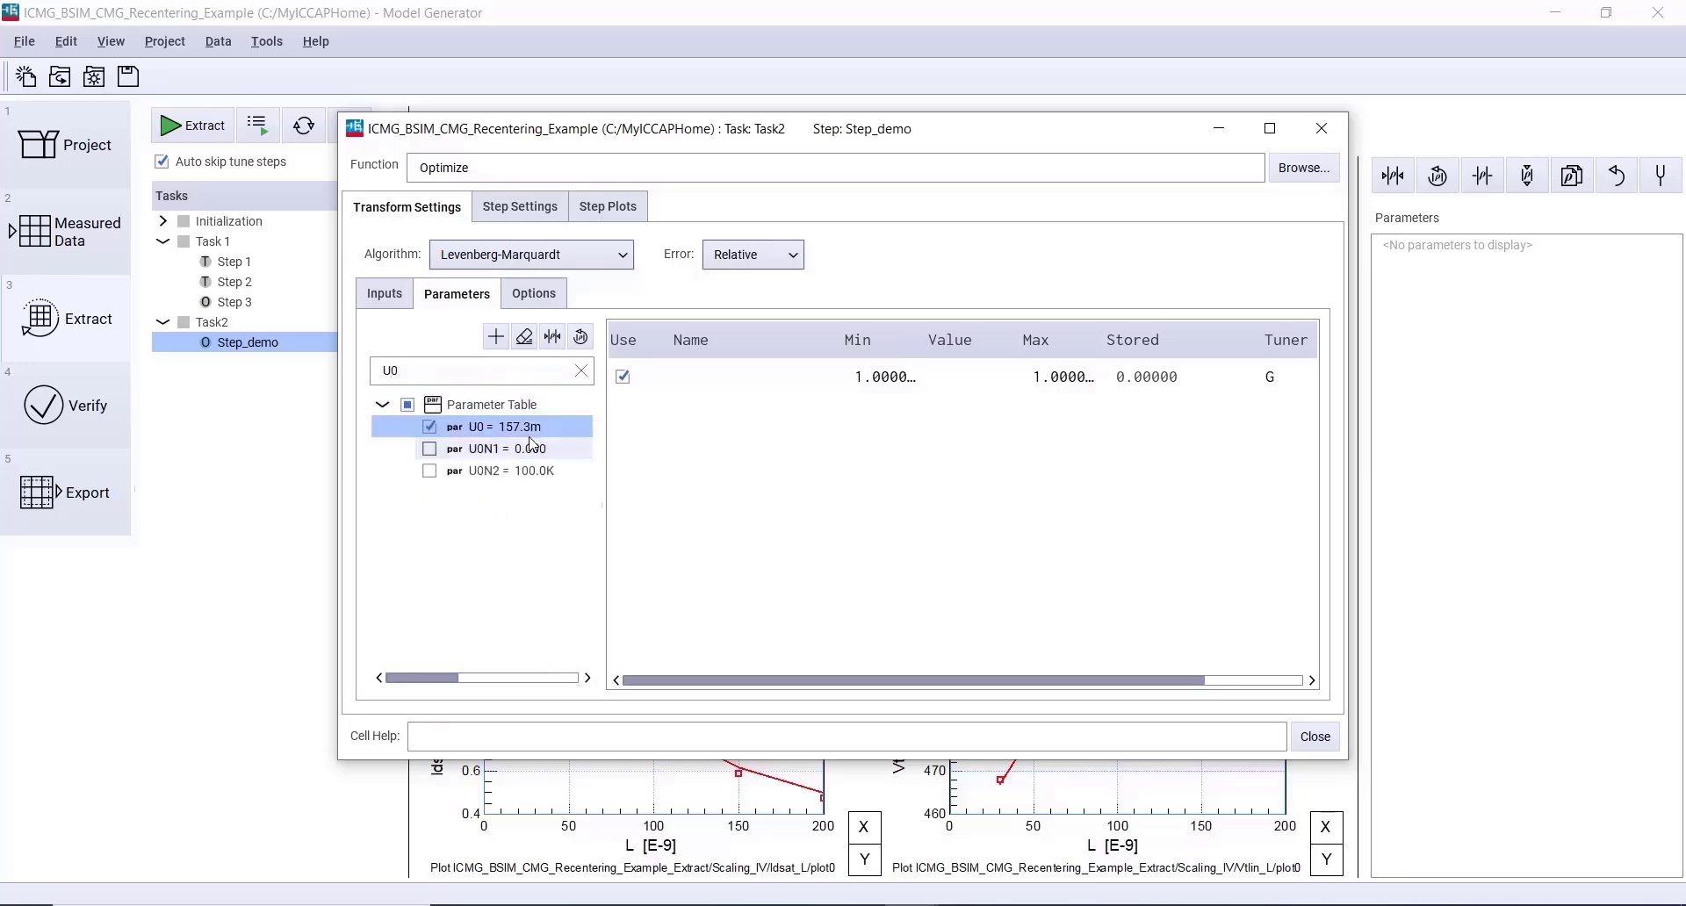
click(495, 336)
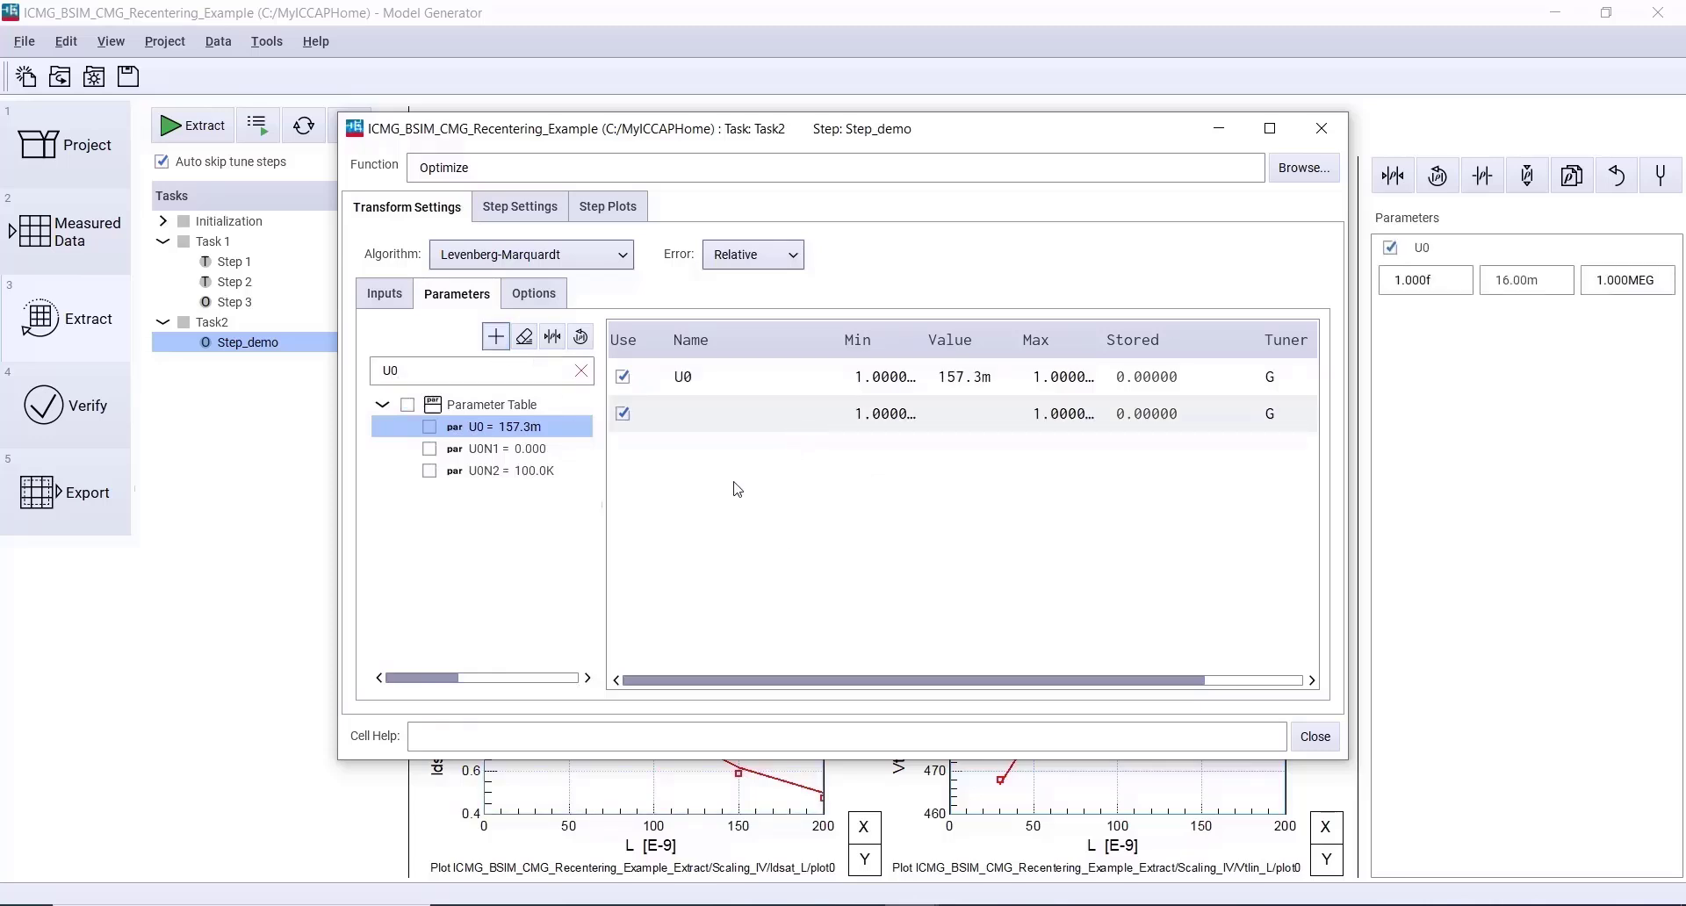
Add the parameter UA to Step_demo's optimization parameters and close the step settings.
click(425, 368)
key(BackSpace)
text(a)
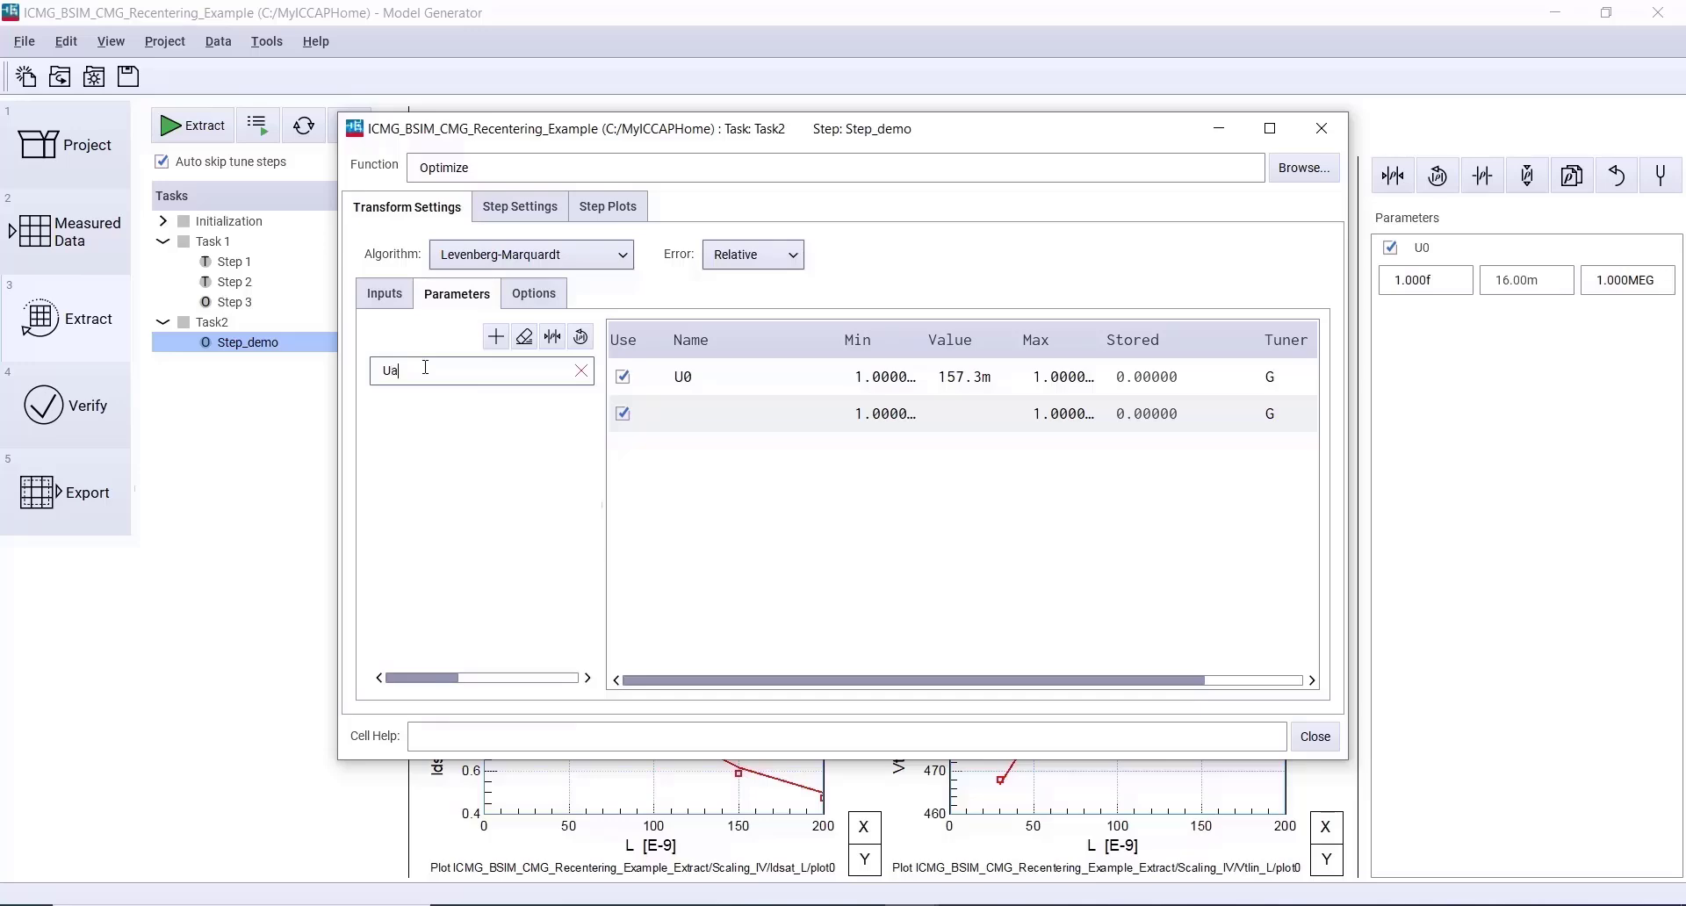
key(BackSpace)
text(A)
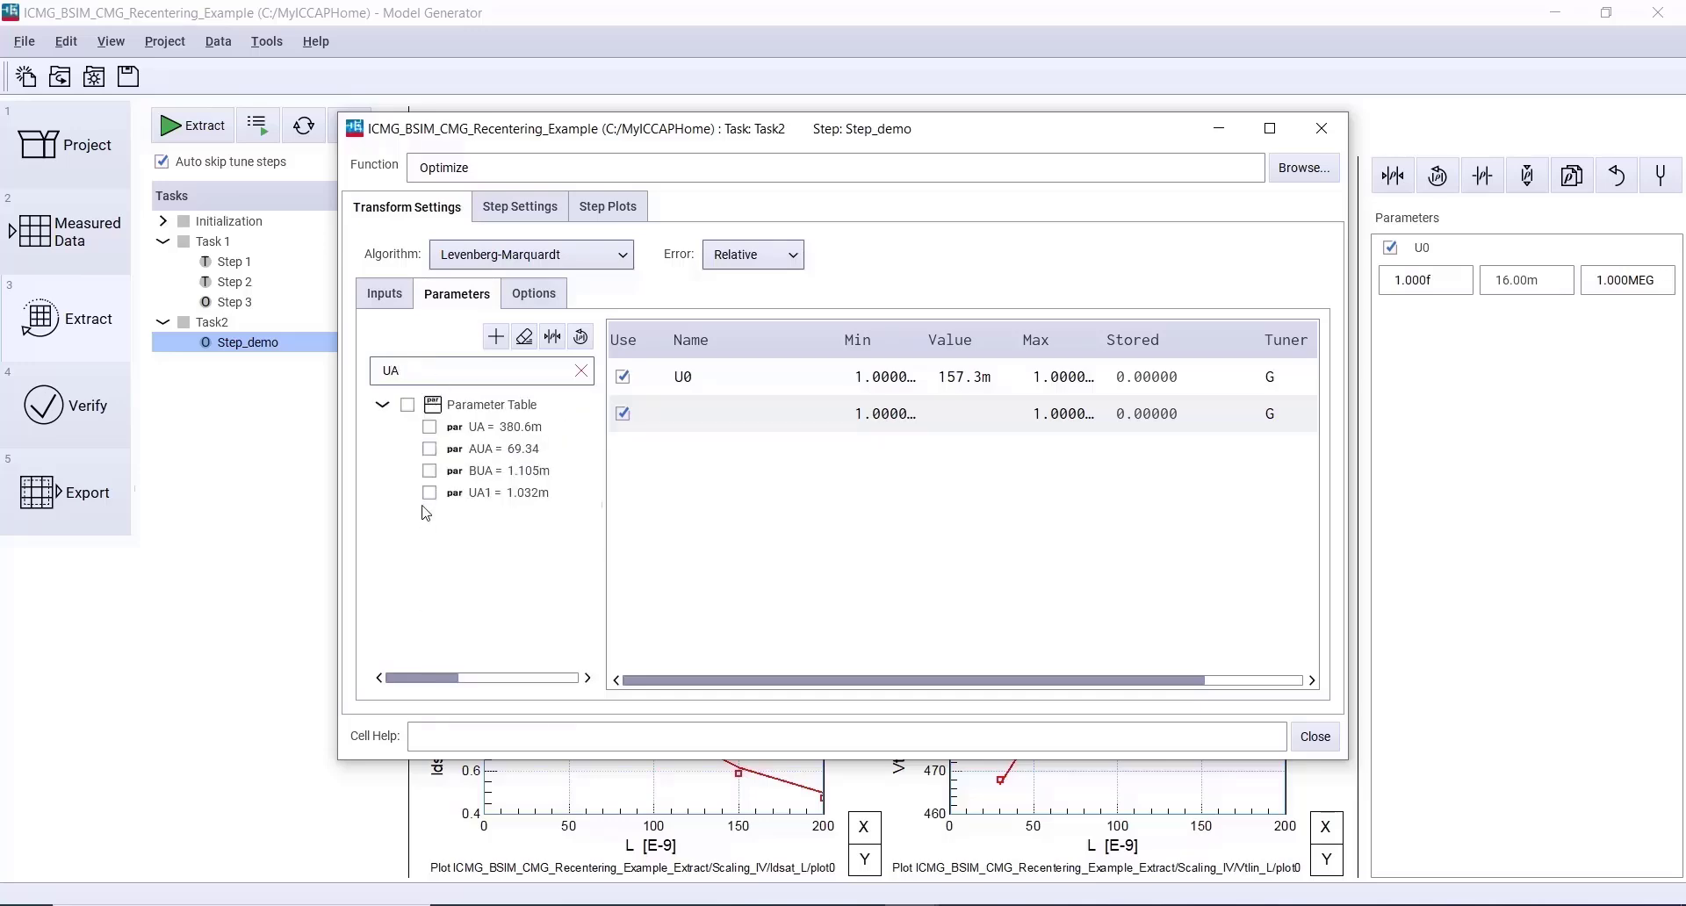
click(430, 427)
click(496, 337)
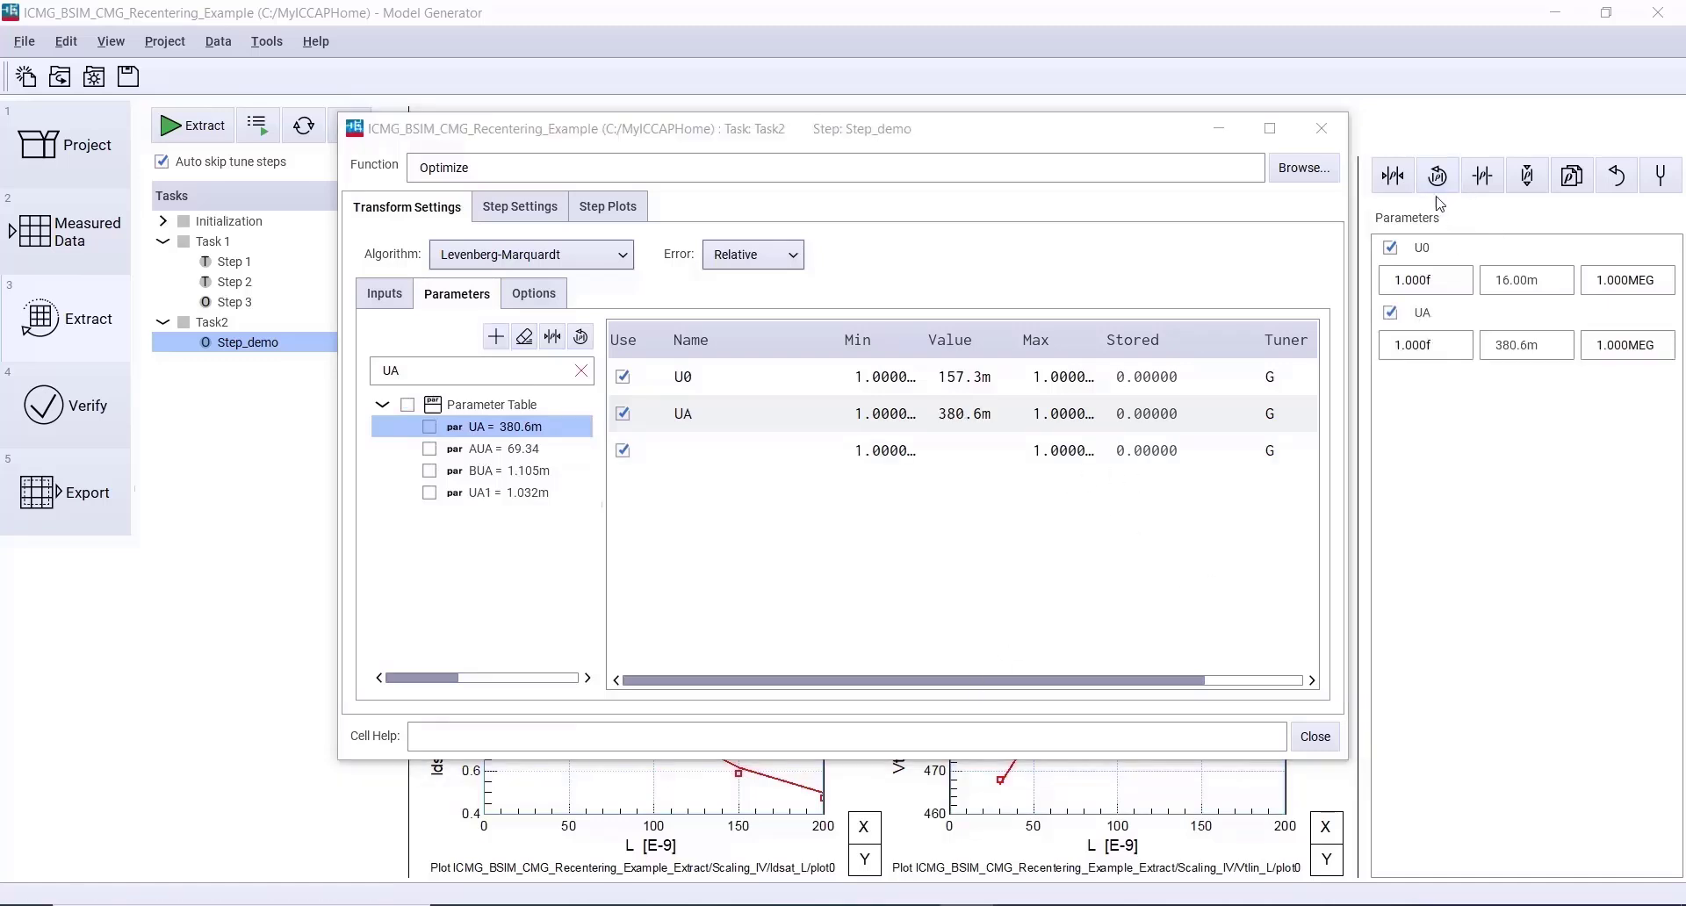
click(1330, 132)
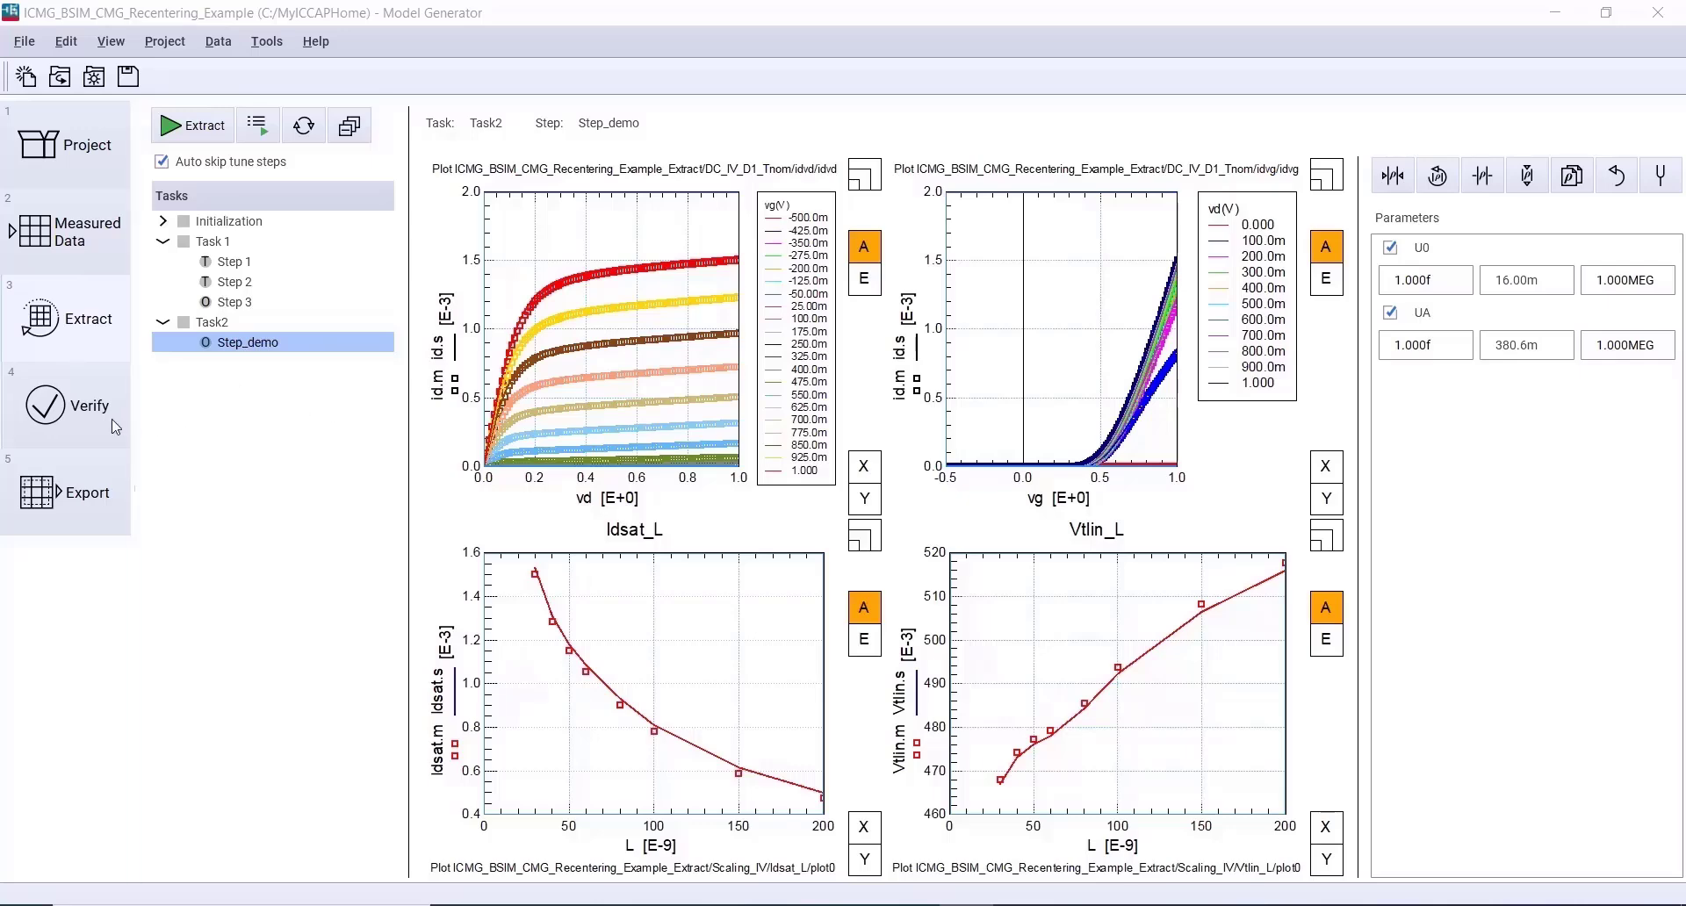
Display the verification targets under DC @ Tnom with the target names fully readable.
click(77, 420)
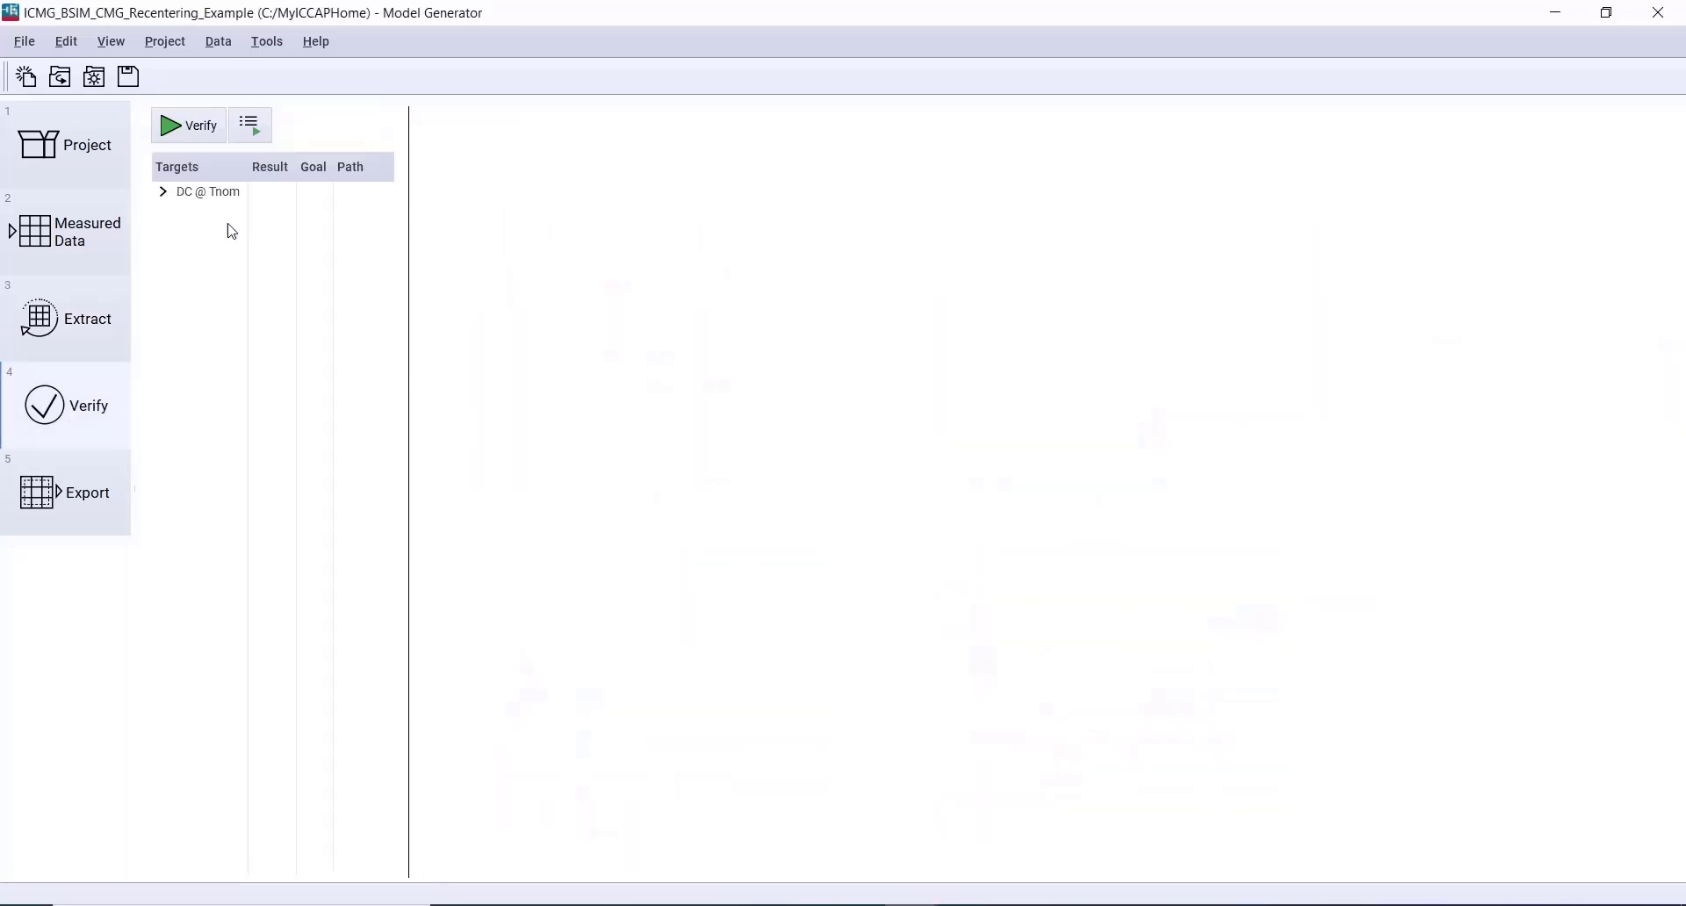
click(162, 192)
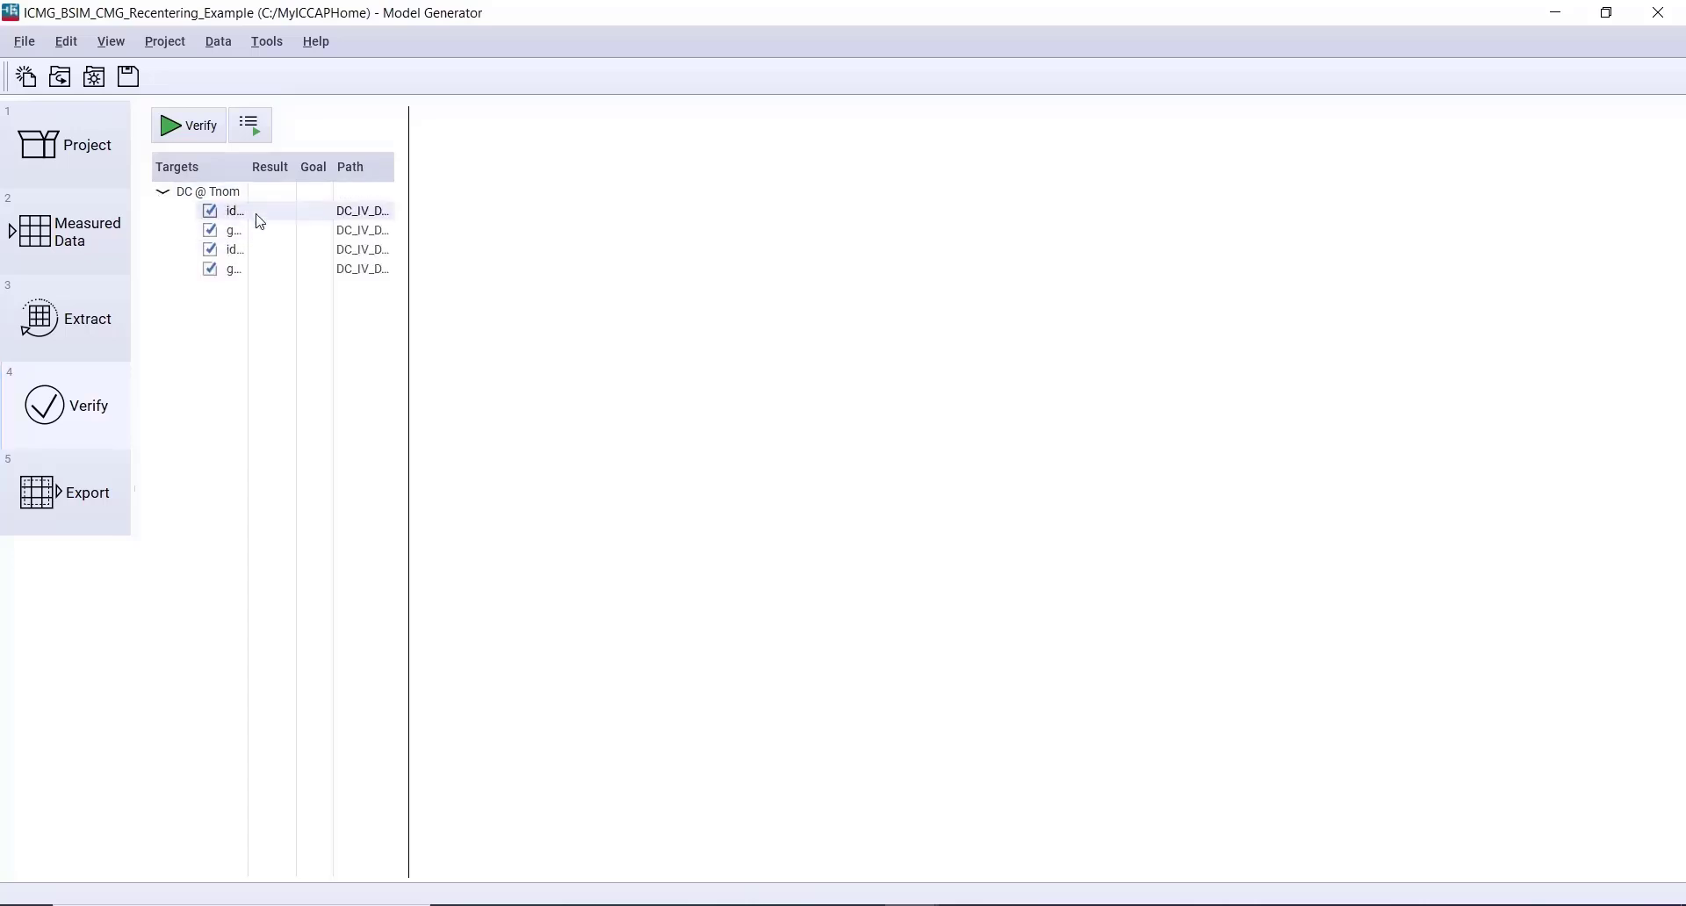
drag(249, 167, 288, 213)
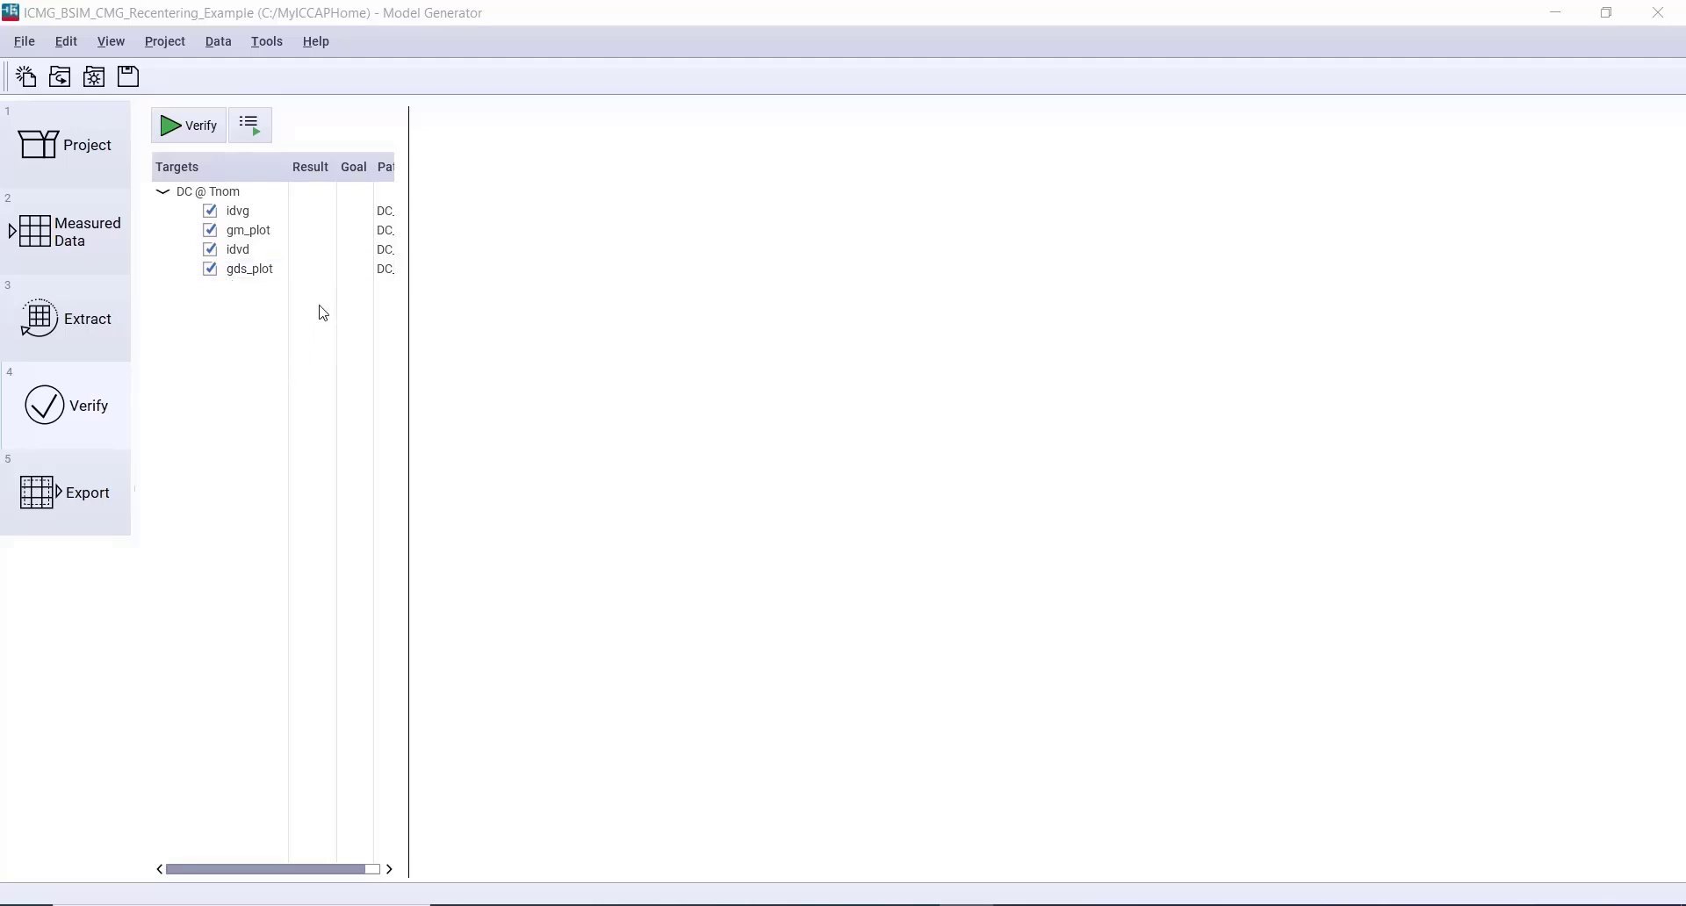
Review the export options for the extracted model and the reports, then return to the extraction flow.
click(97, 513)
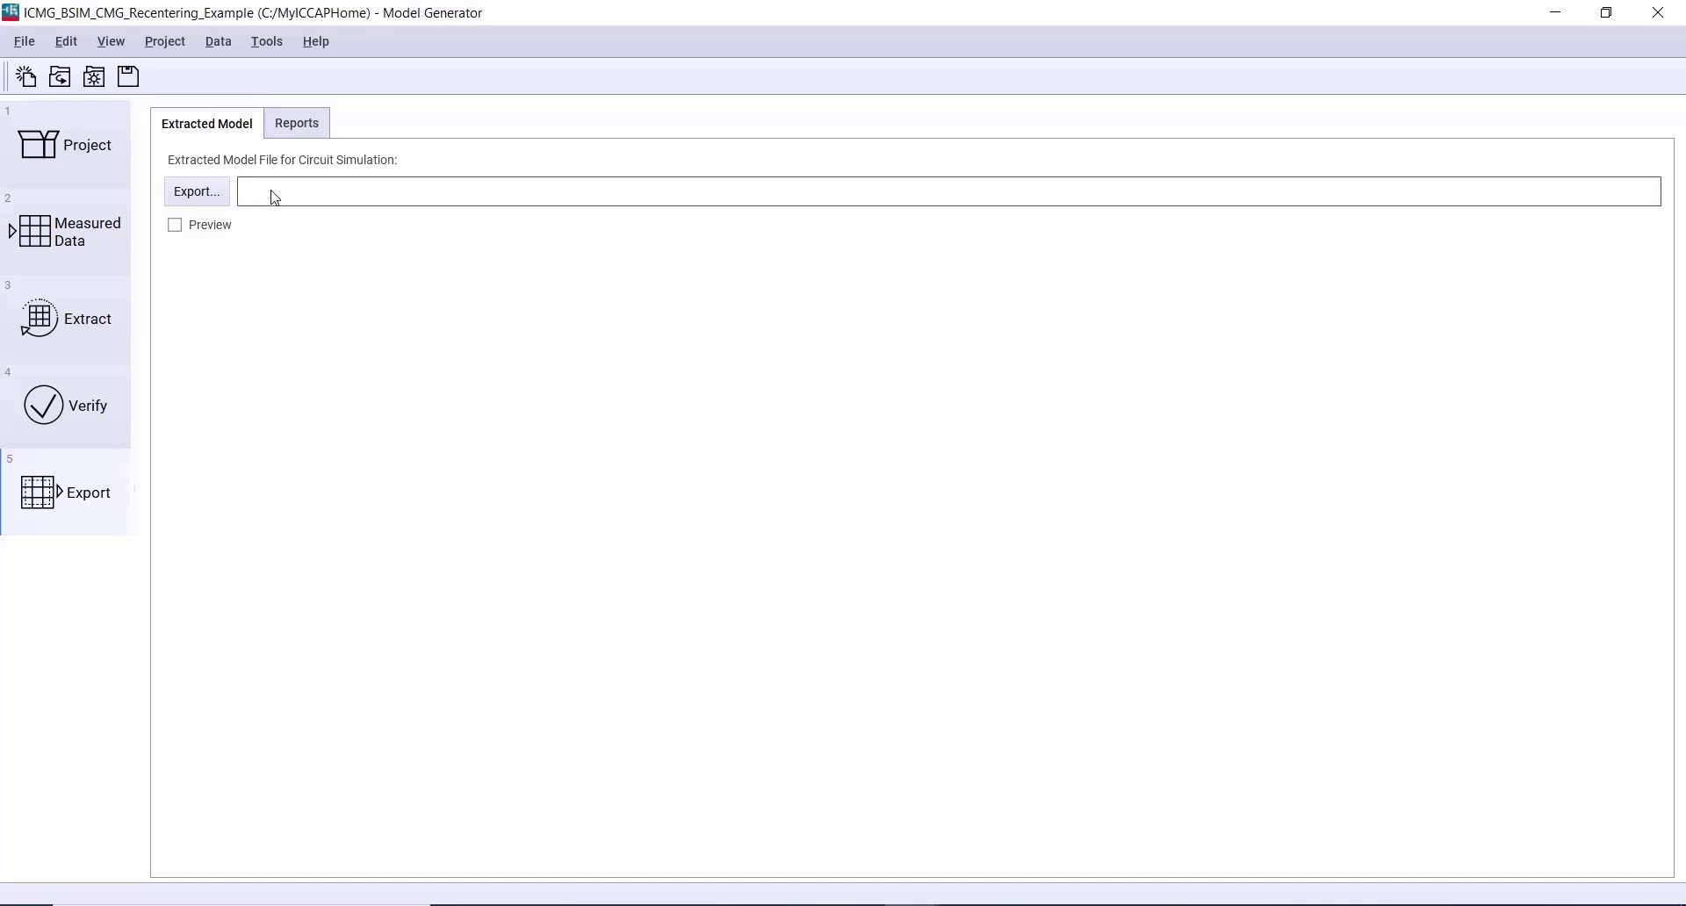
click(302, 138)
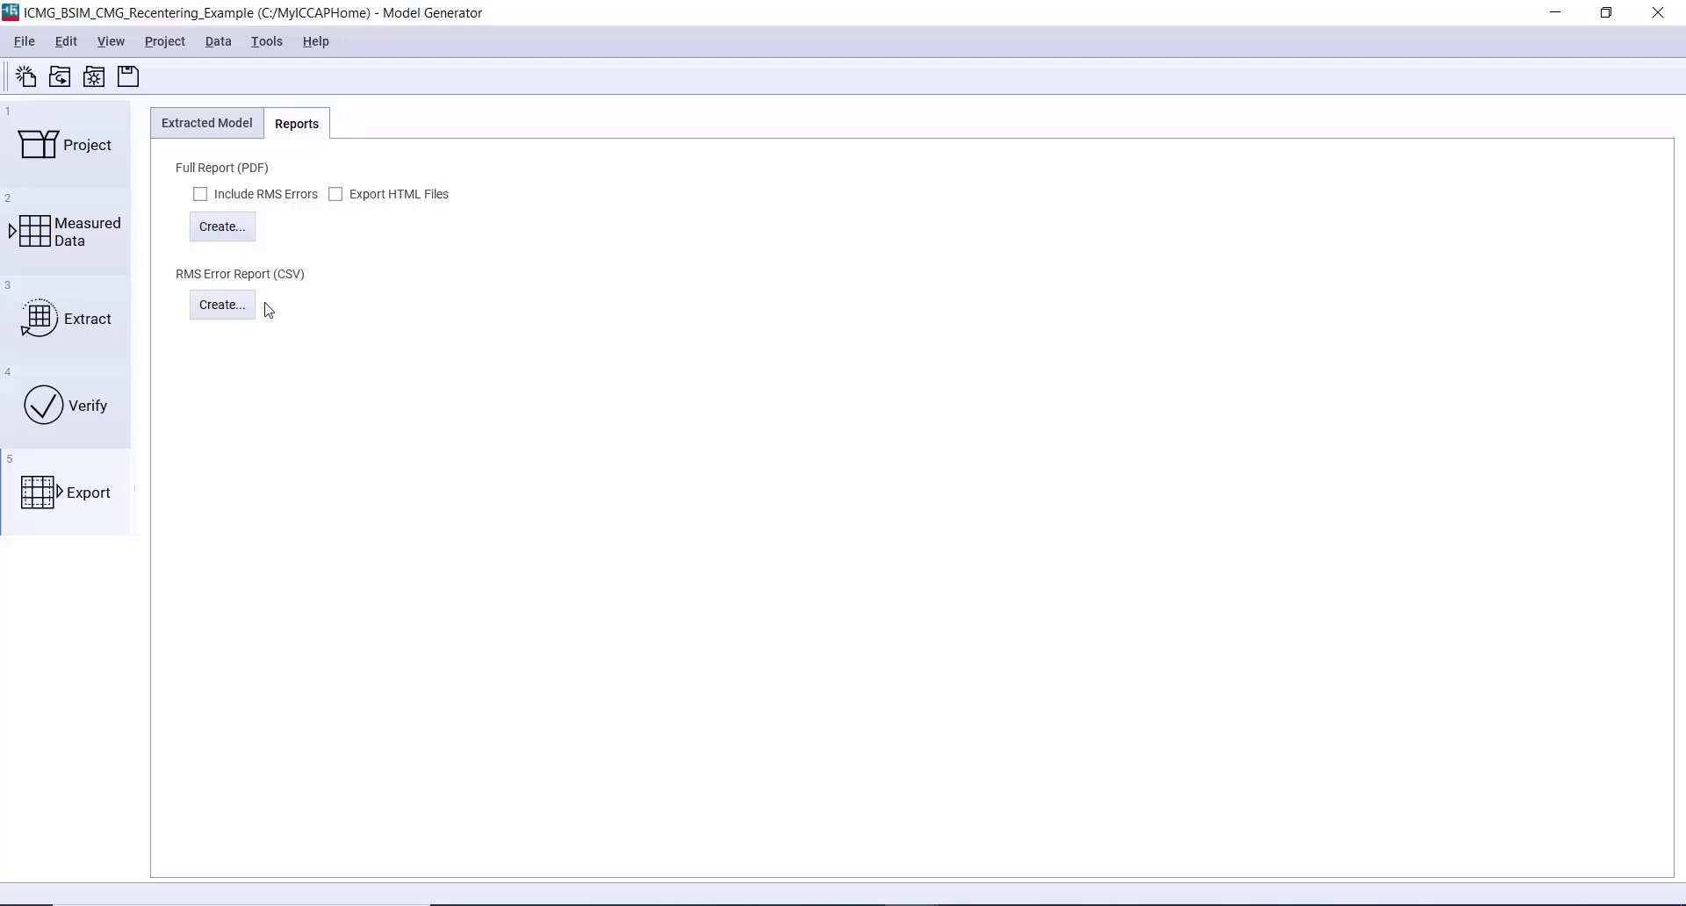
click(81, 345)
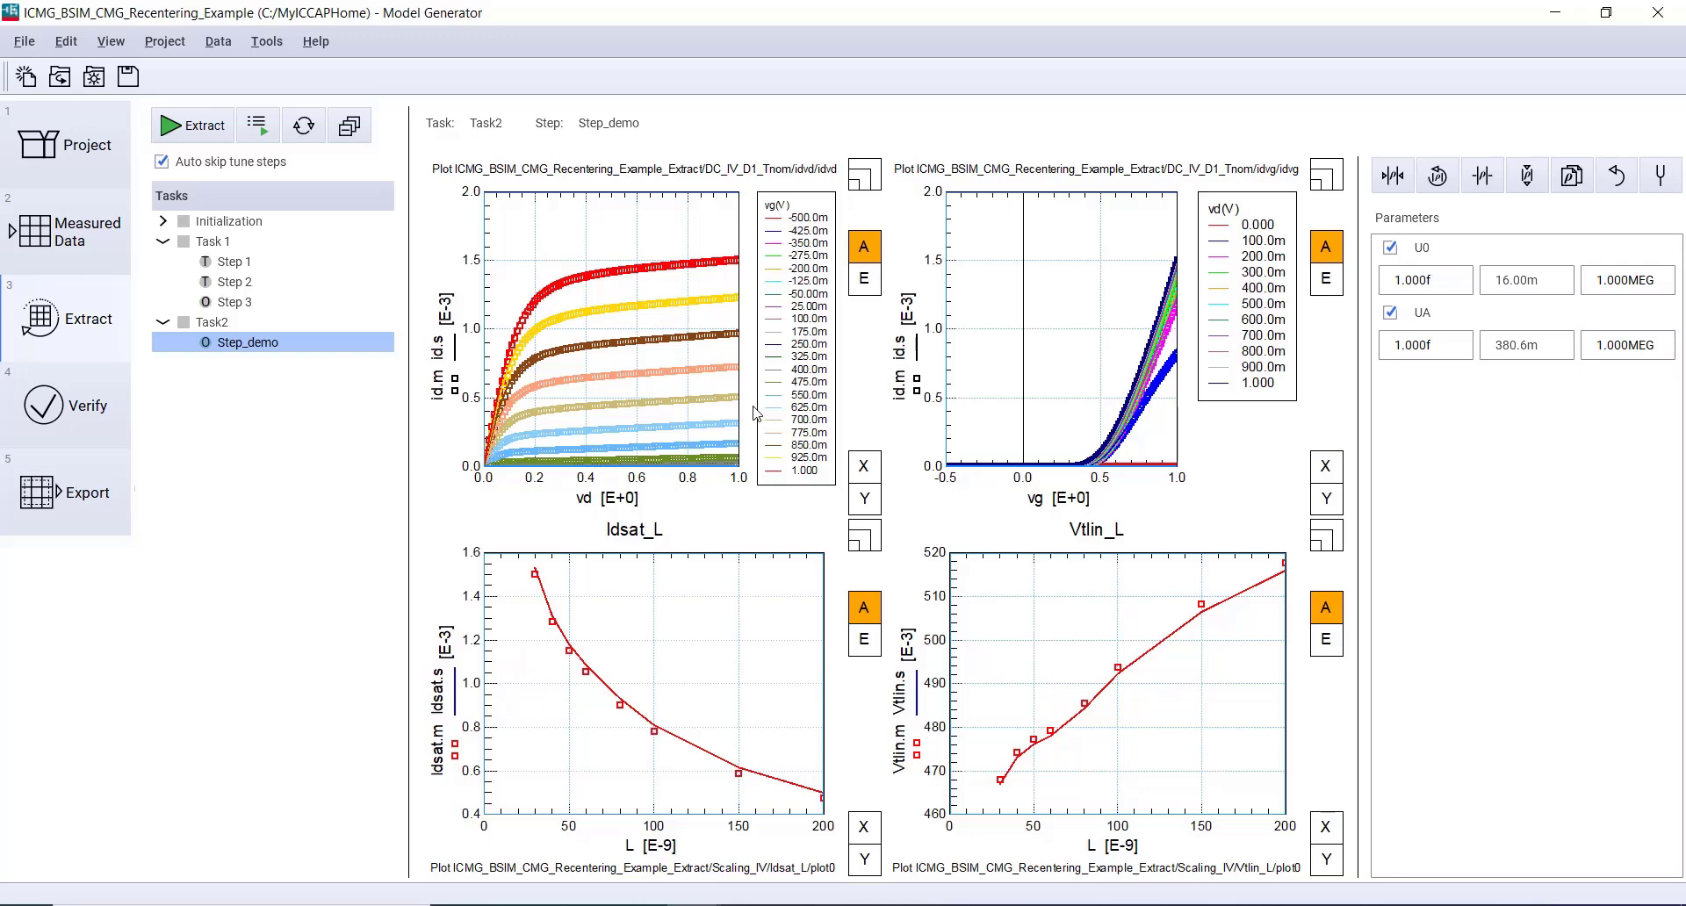
Open the scaling plots tool in a maximized window and show its figure-of-merit manager.
click(262, 50)
click(303, 83)
click(1240, 26)
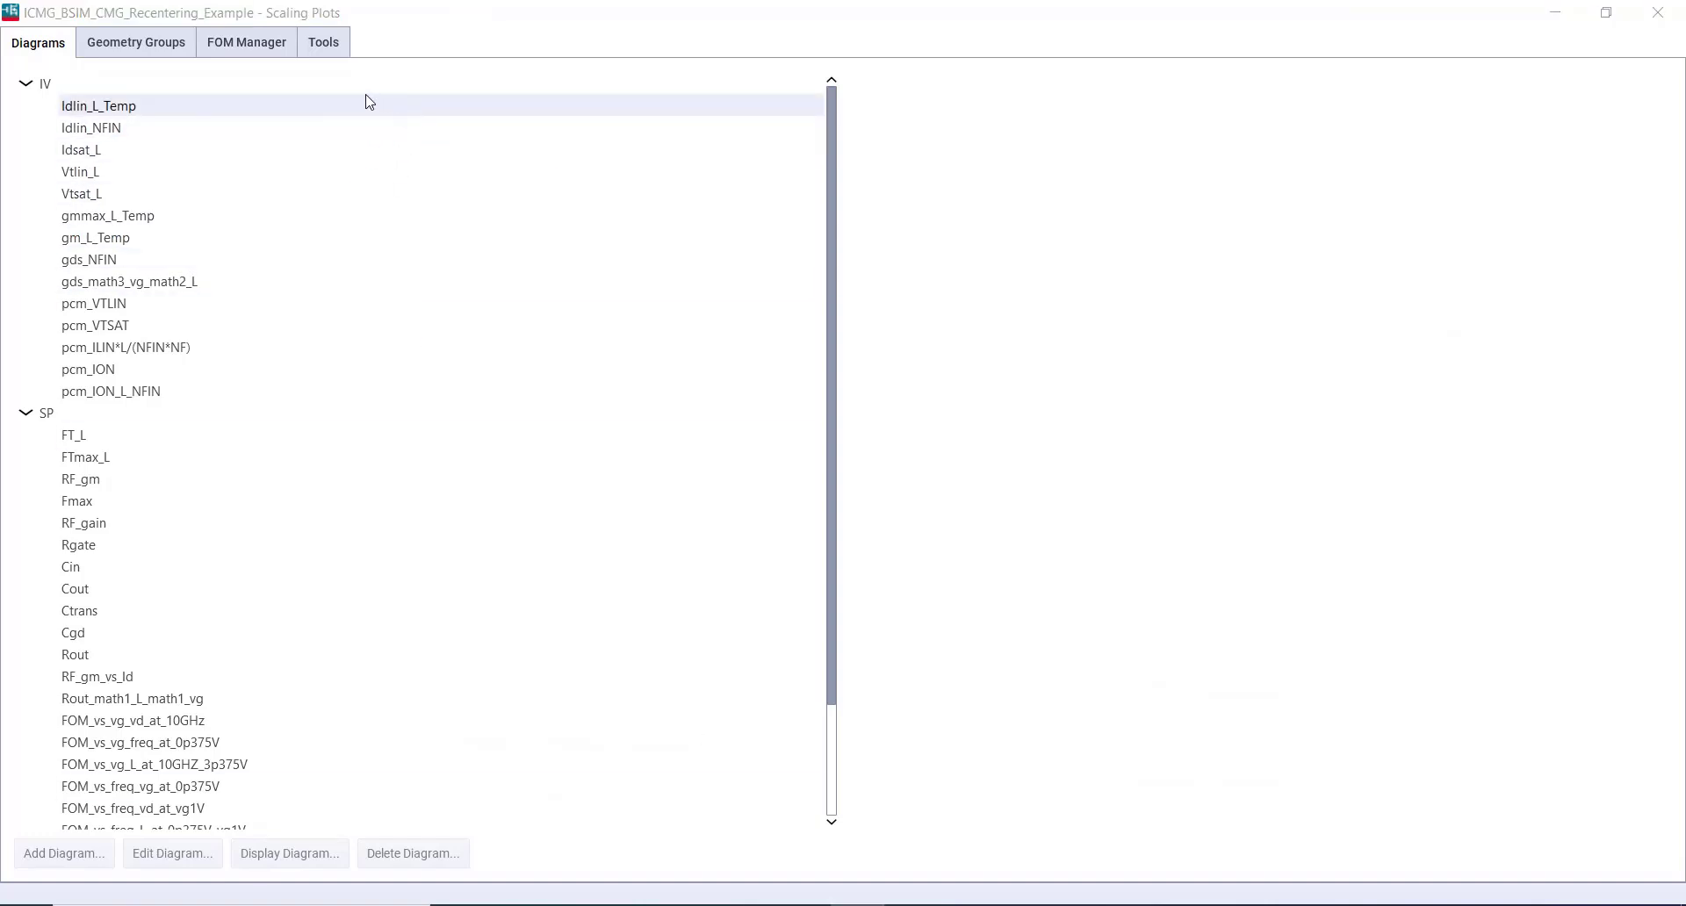
click(249, 43)
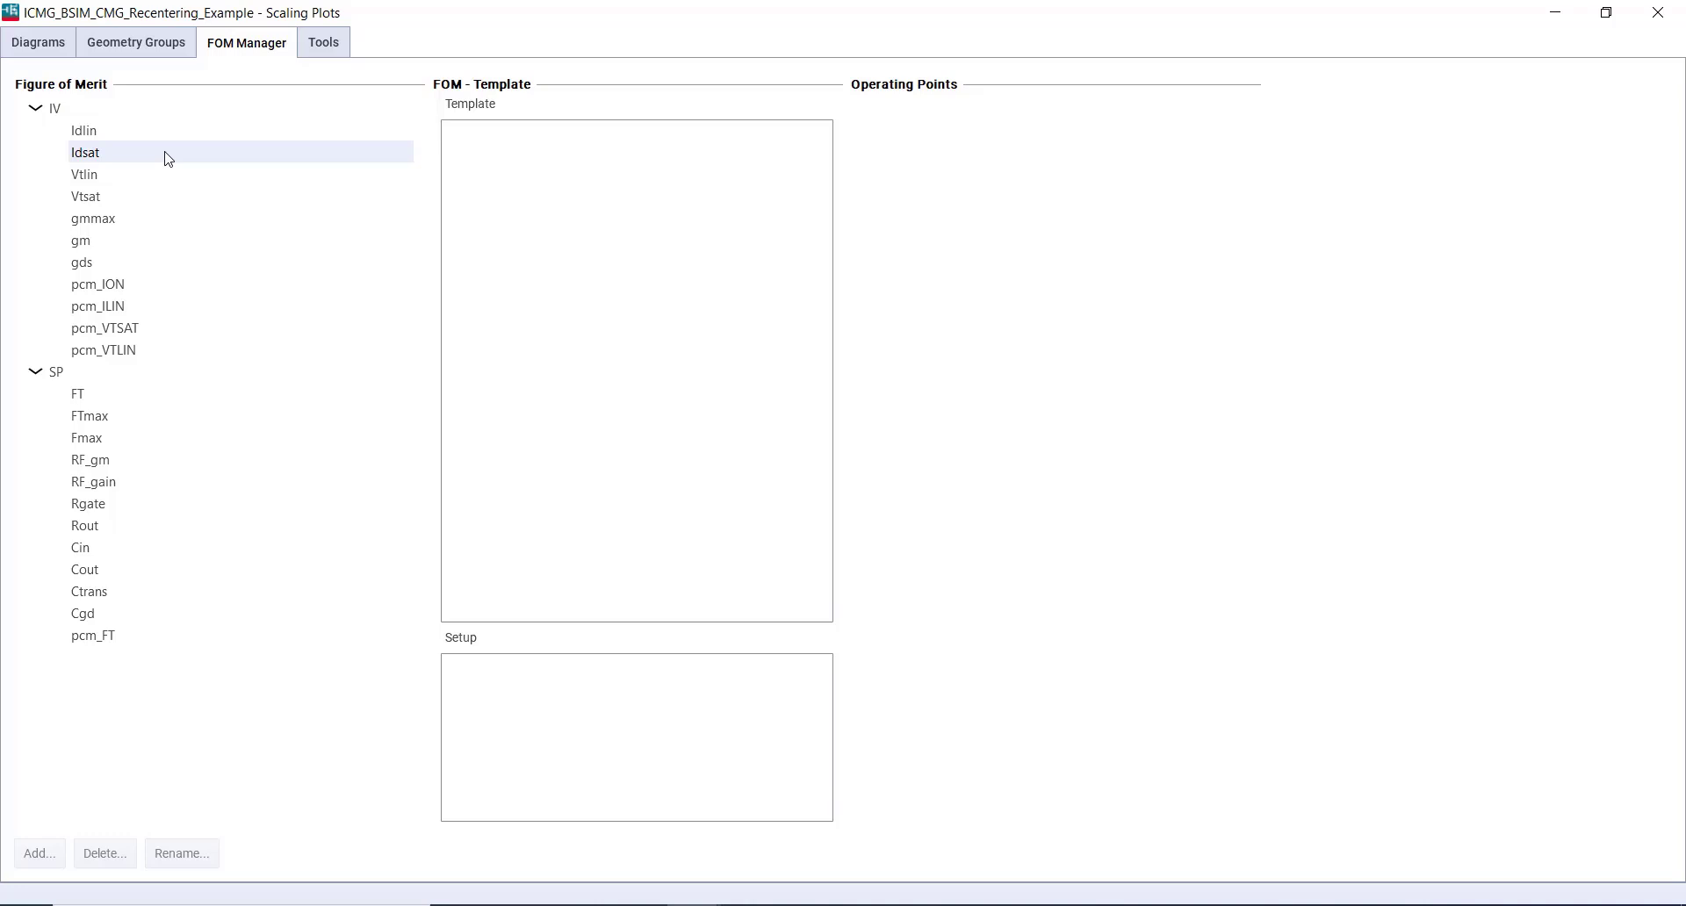
Examine the template, setup and operating points of the Vtlin figure of merit.
key(alt+Tab)
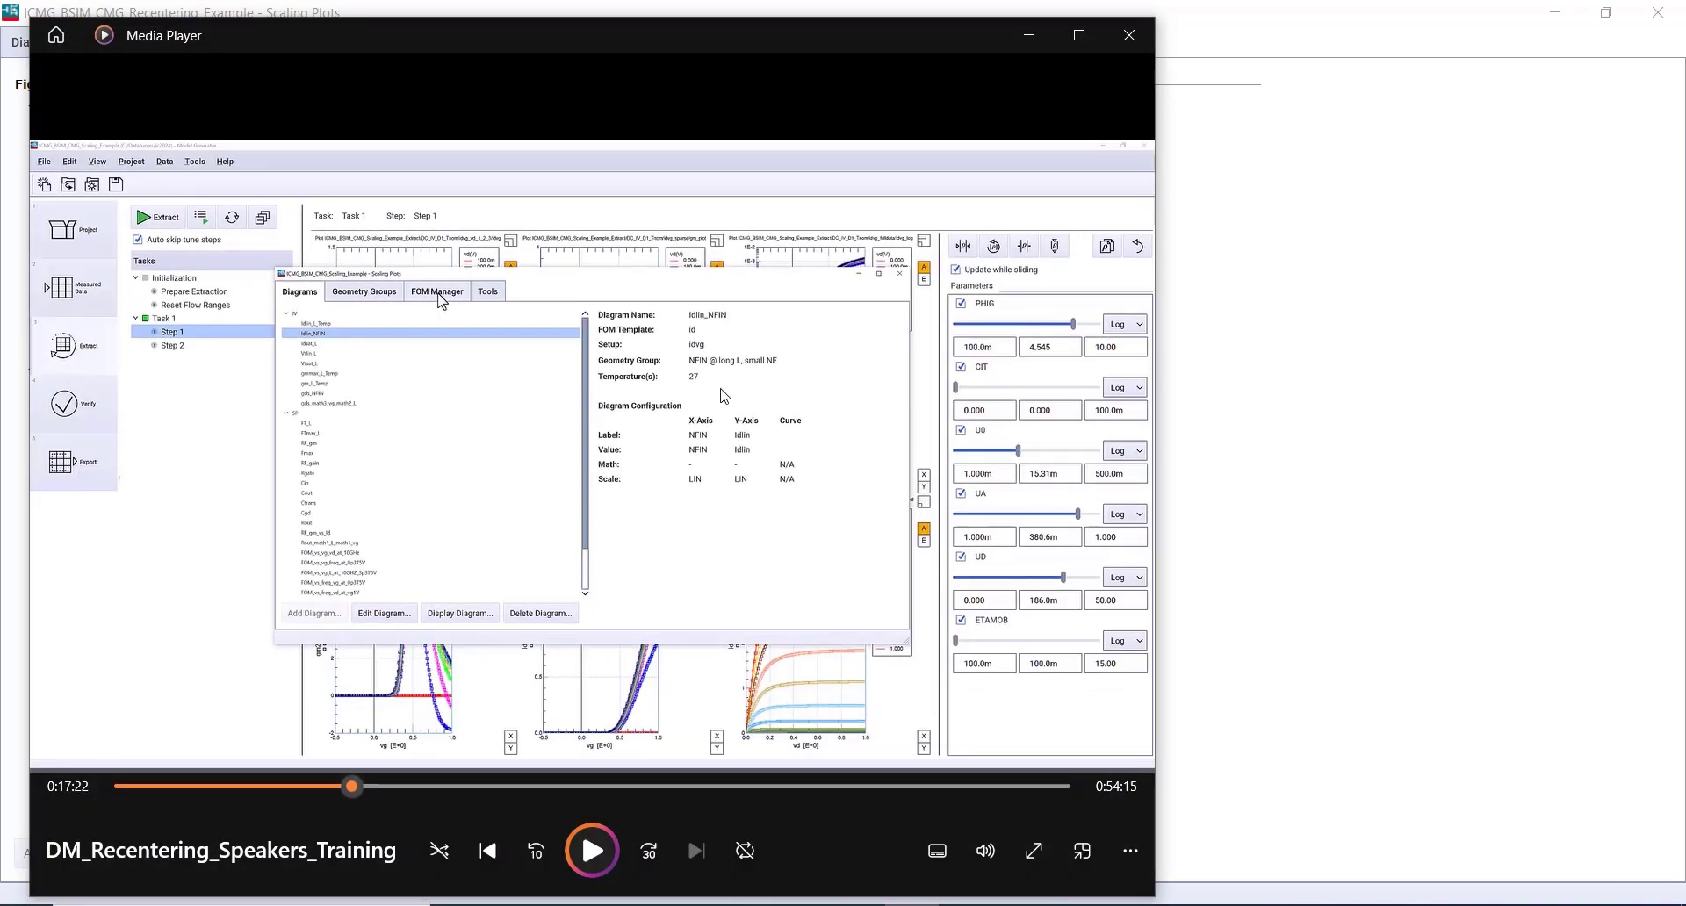
key(alt+Tab)
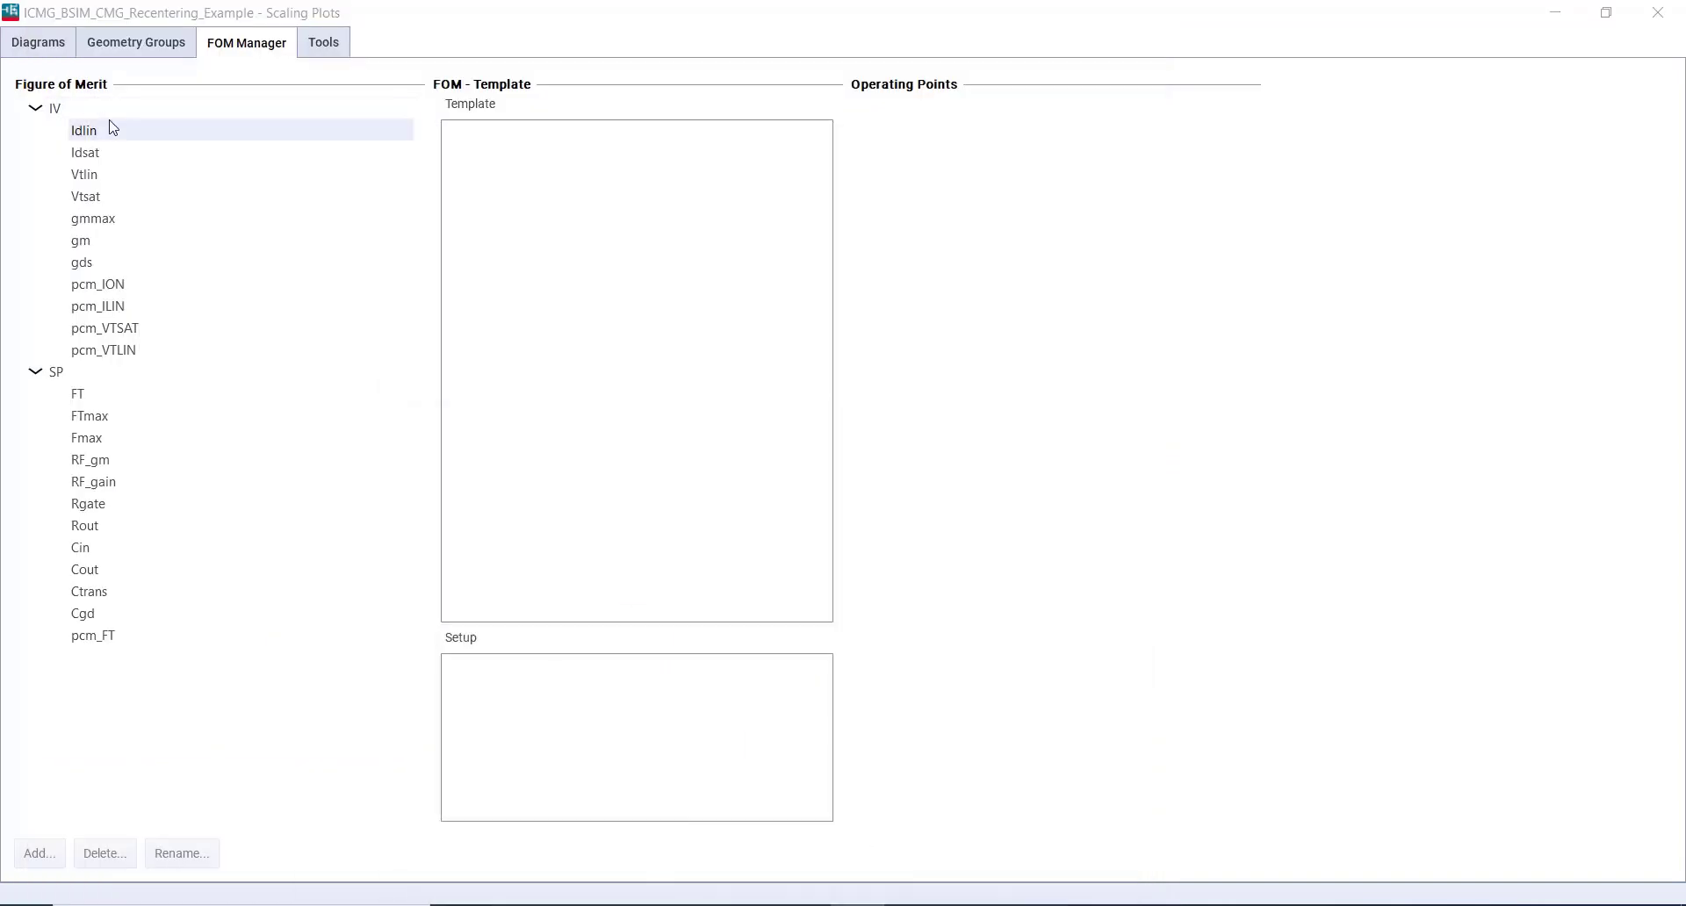
click(104, 182)
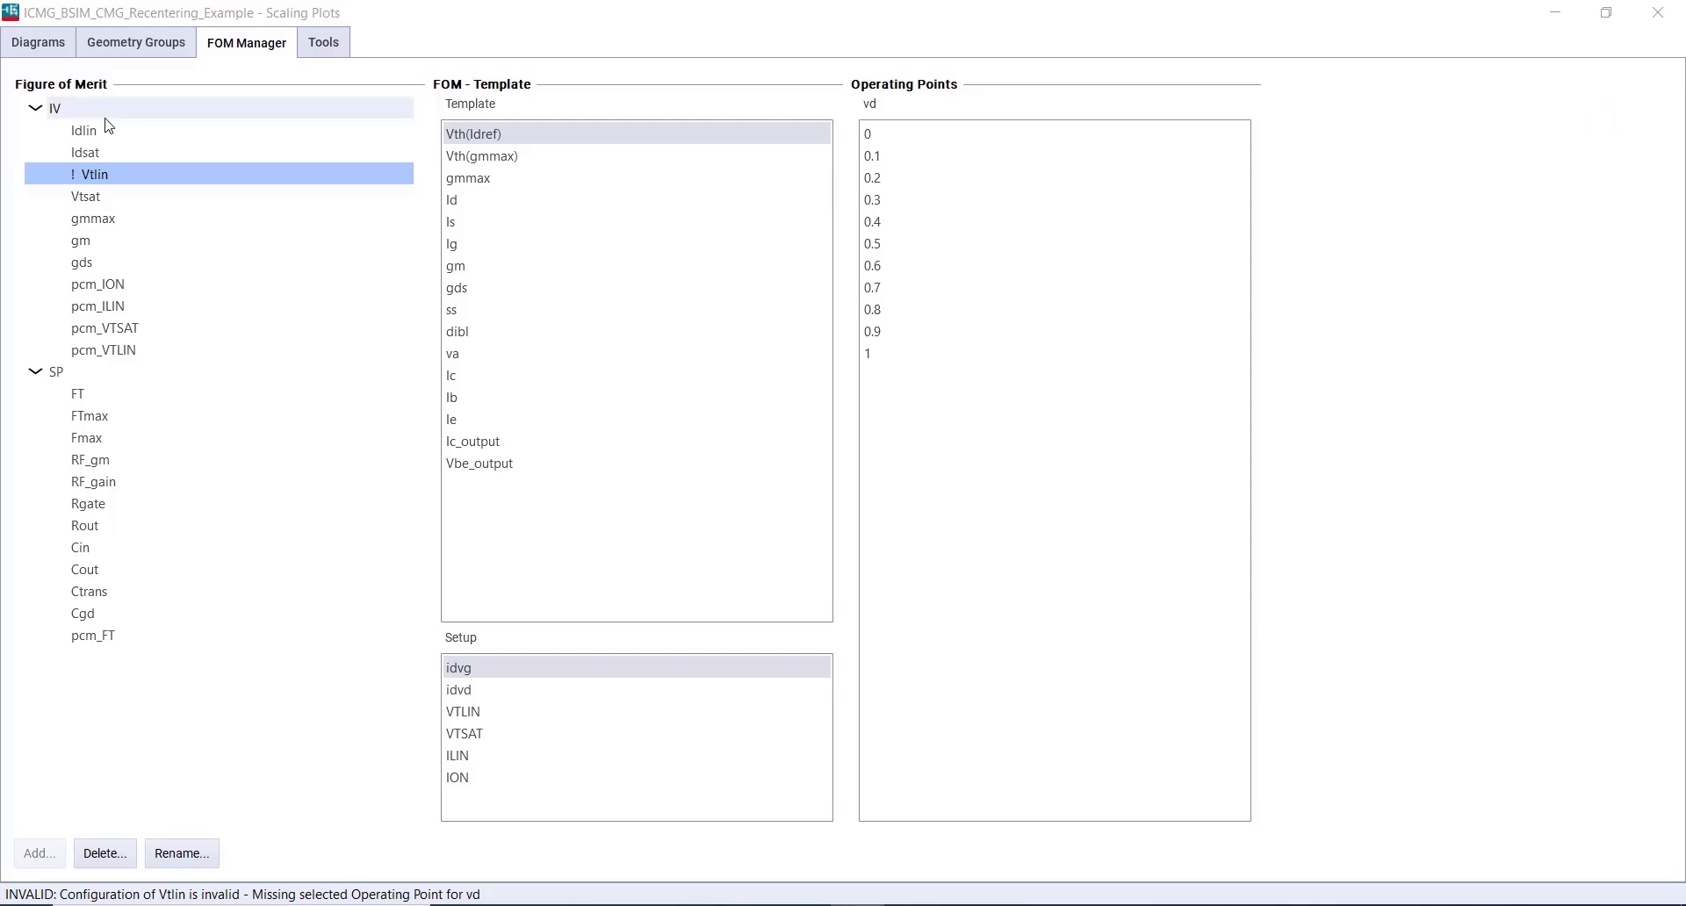
Show the scaling plot diagrams and display the Idlin_L_Temp diagram from the IV group.
click(45, 49)
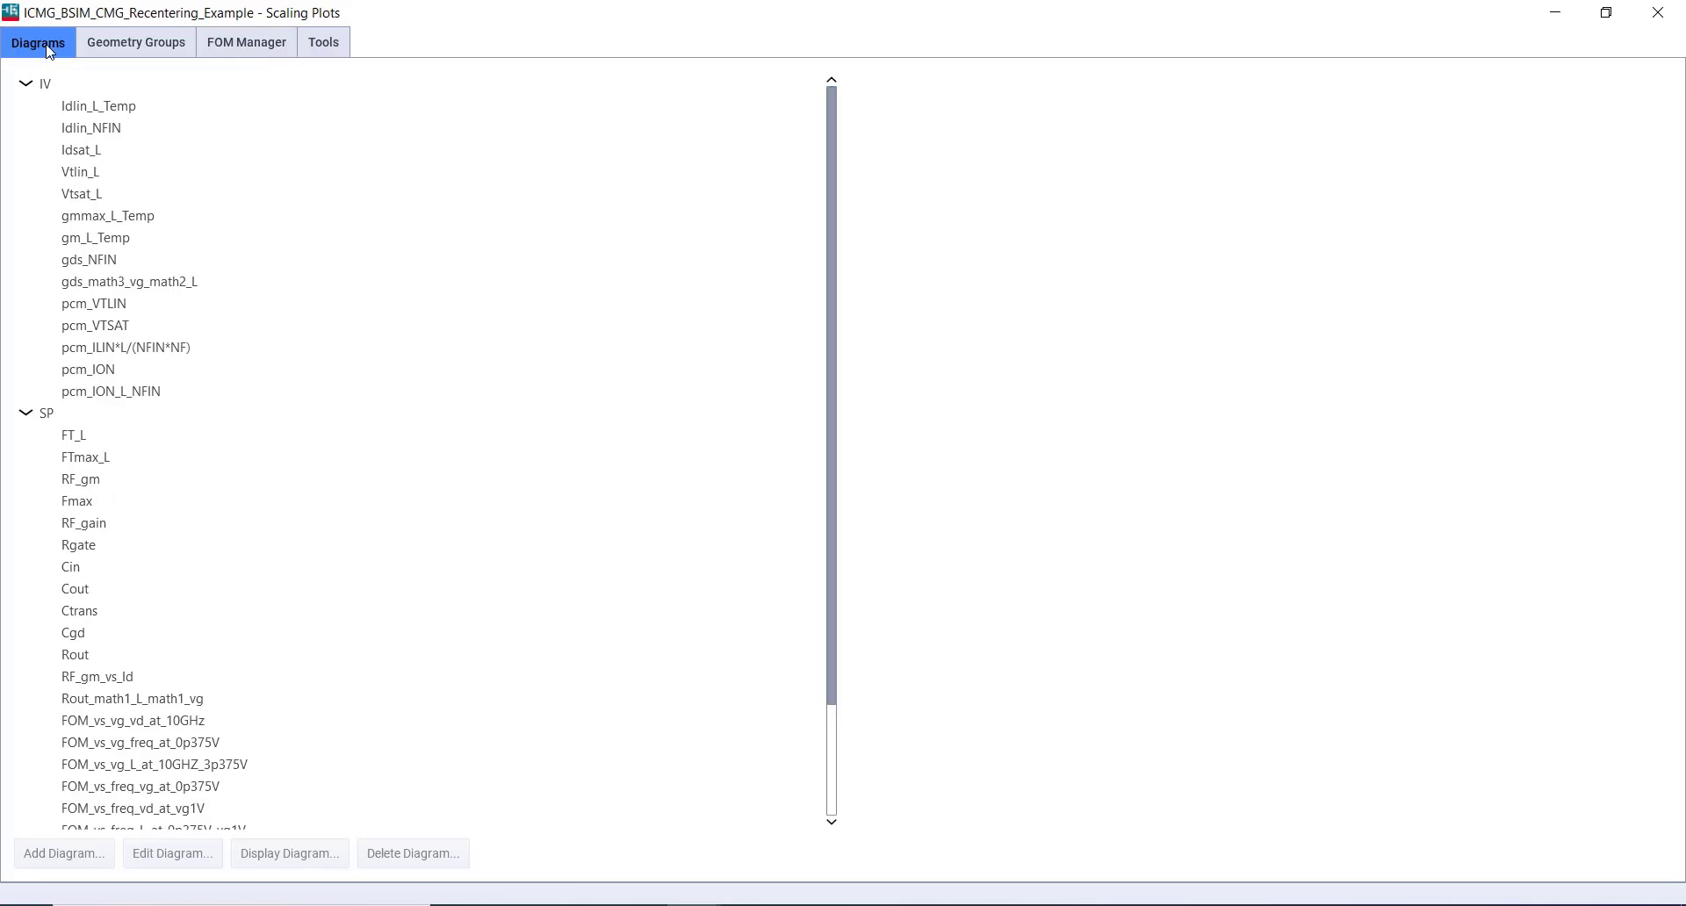
click(107, 109)
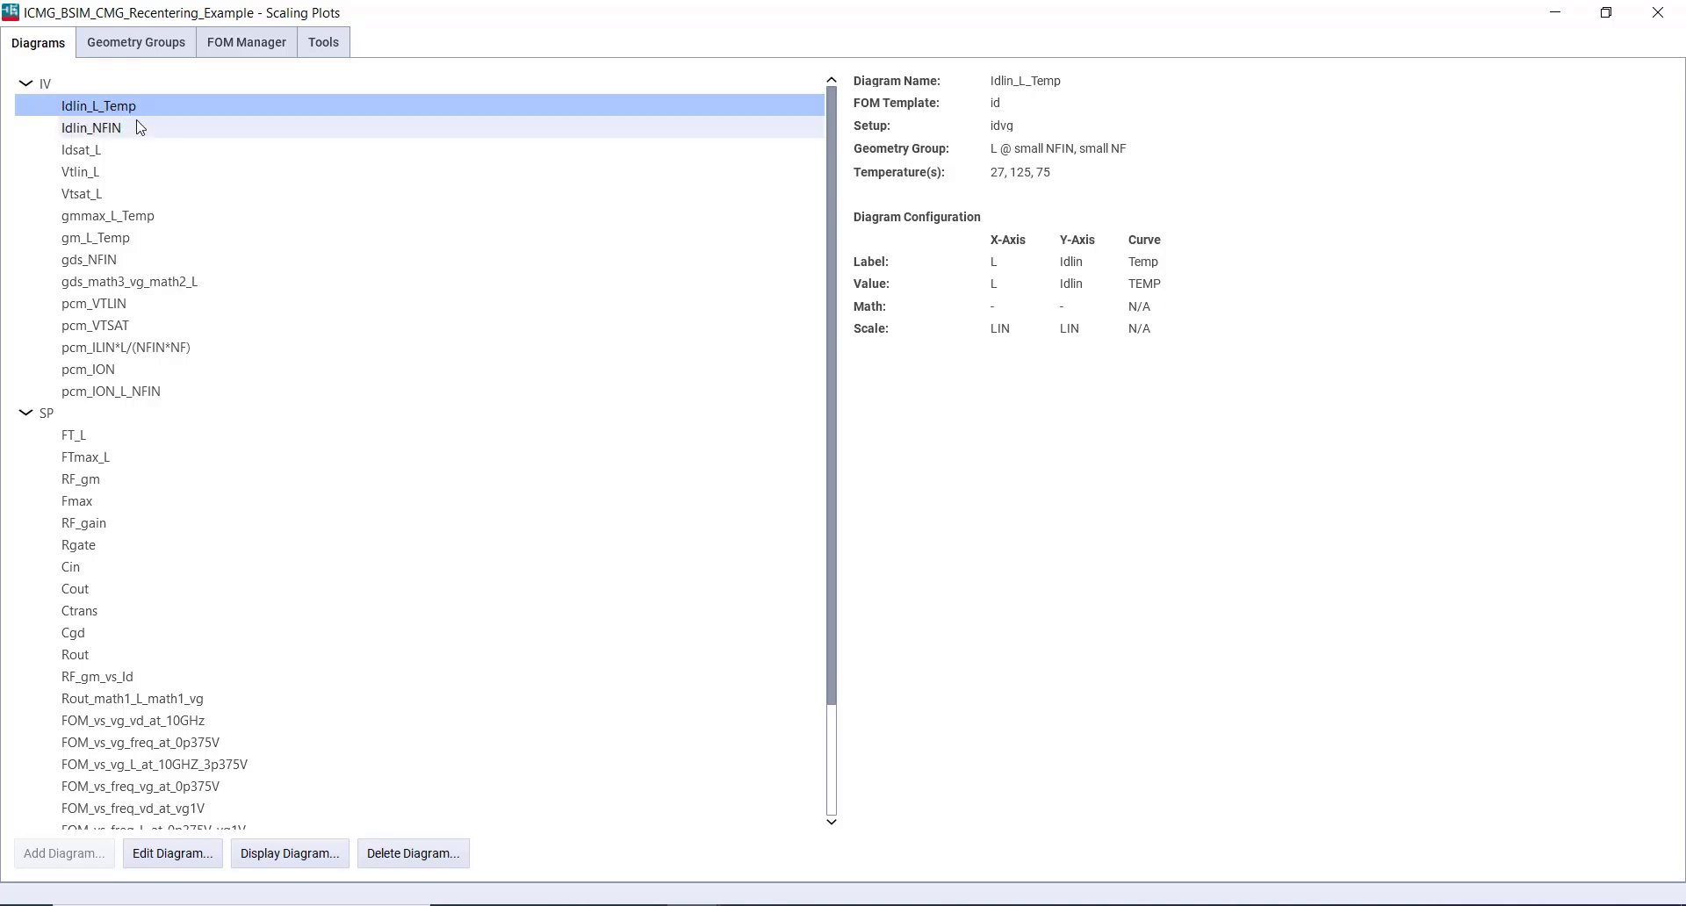
click(285, 861)
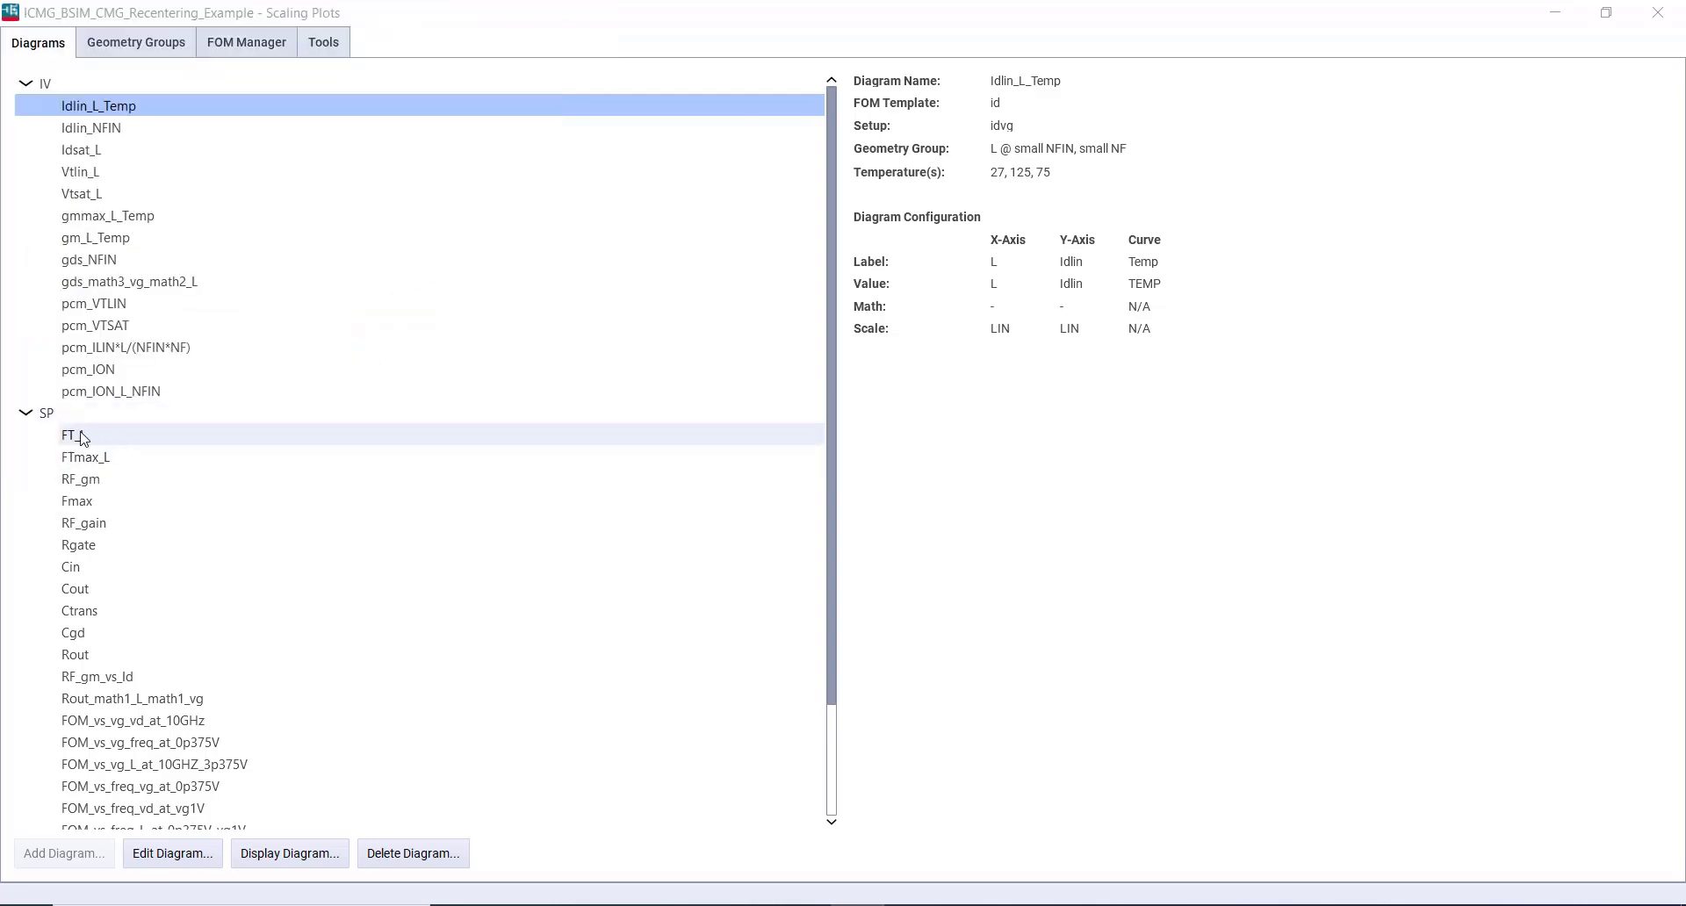
Display the FT_L diagram from the SP group and close its plot after viewing it.
click(80, 437)
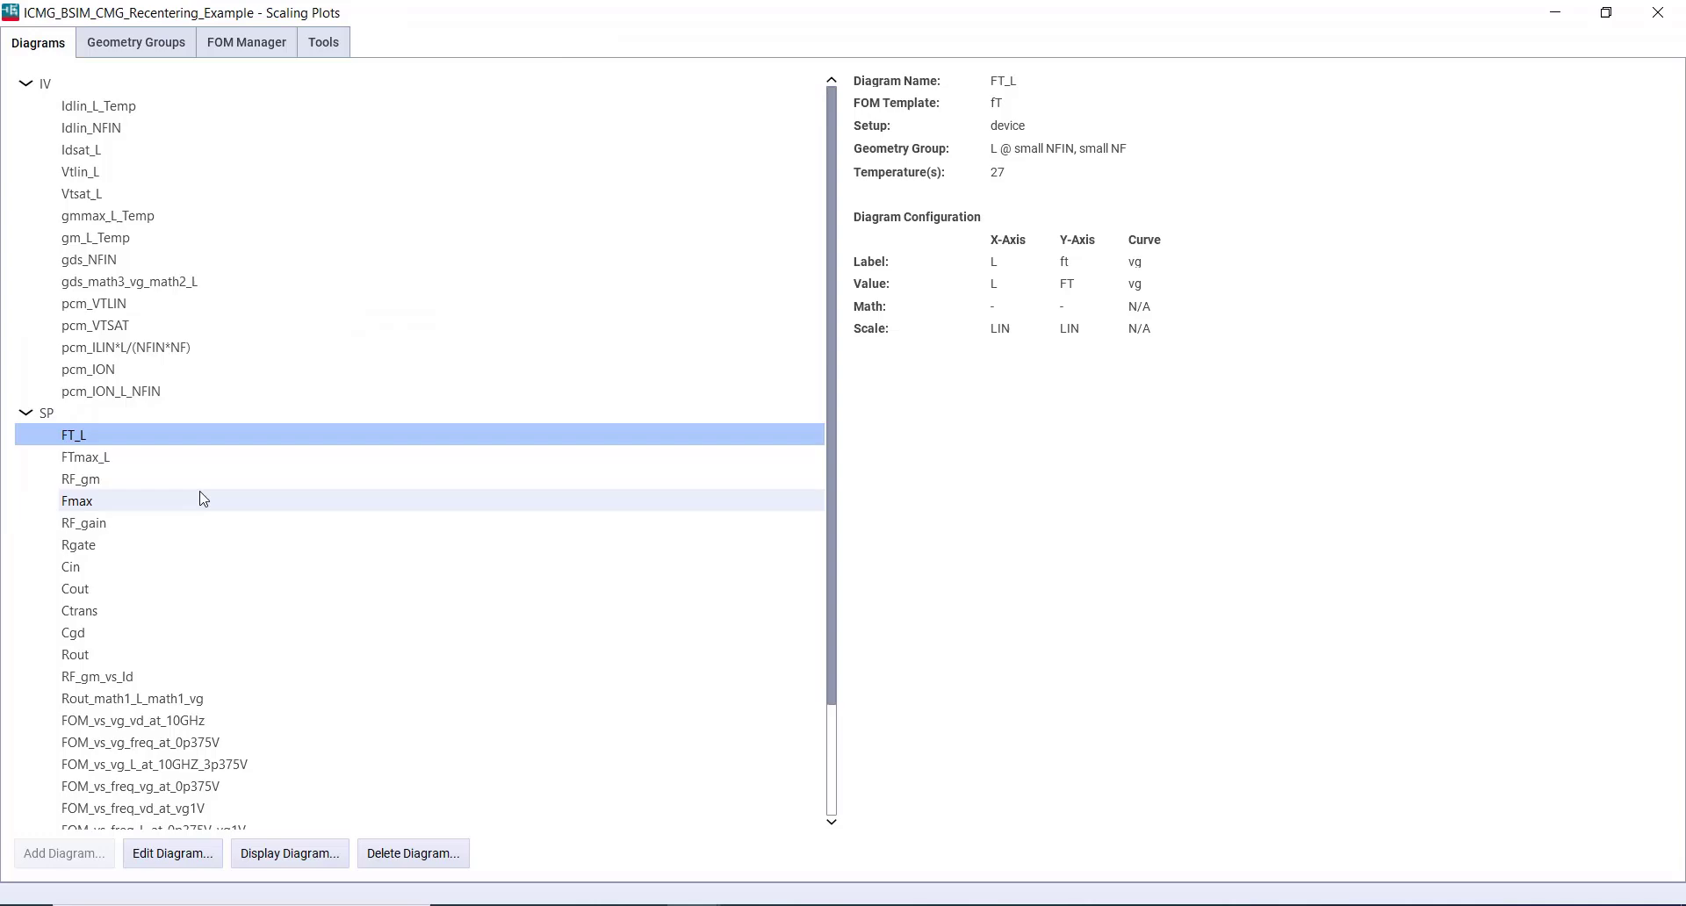
click(285, 862)
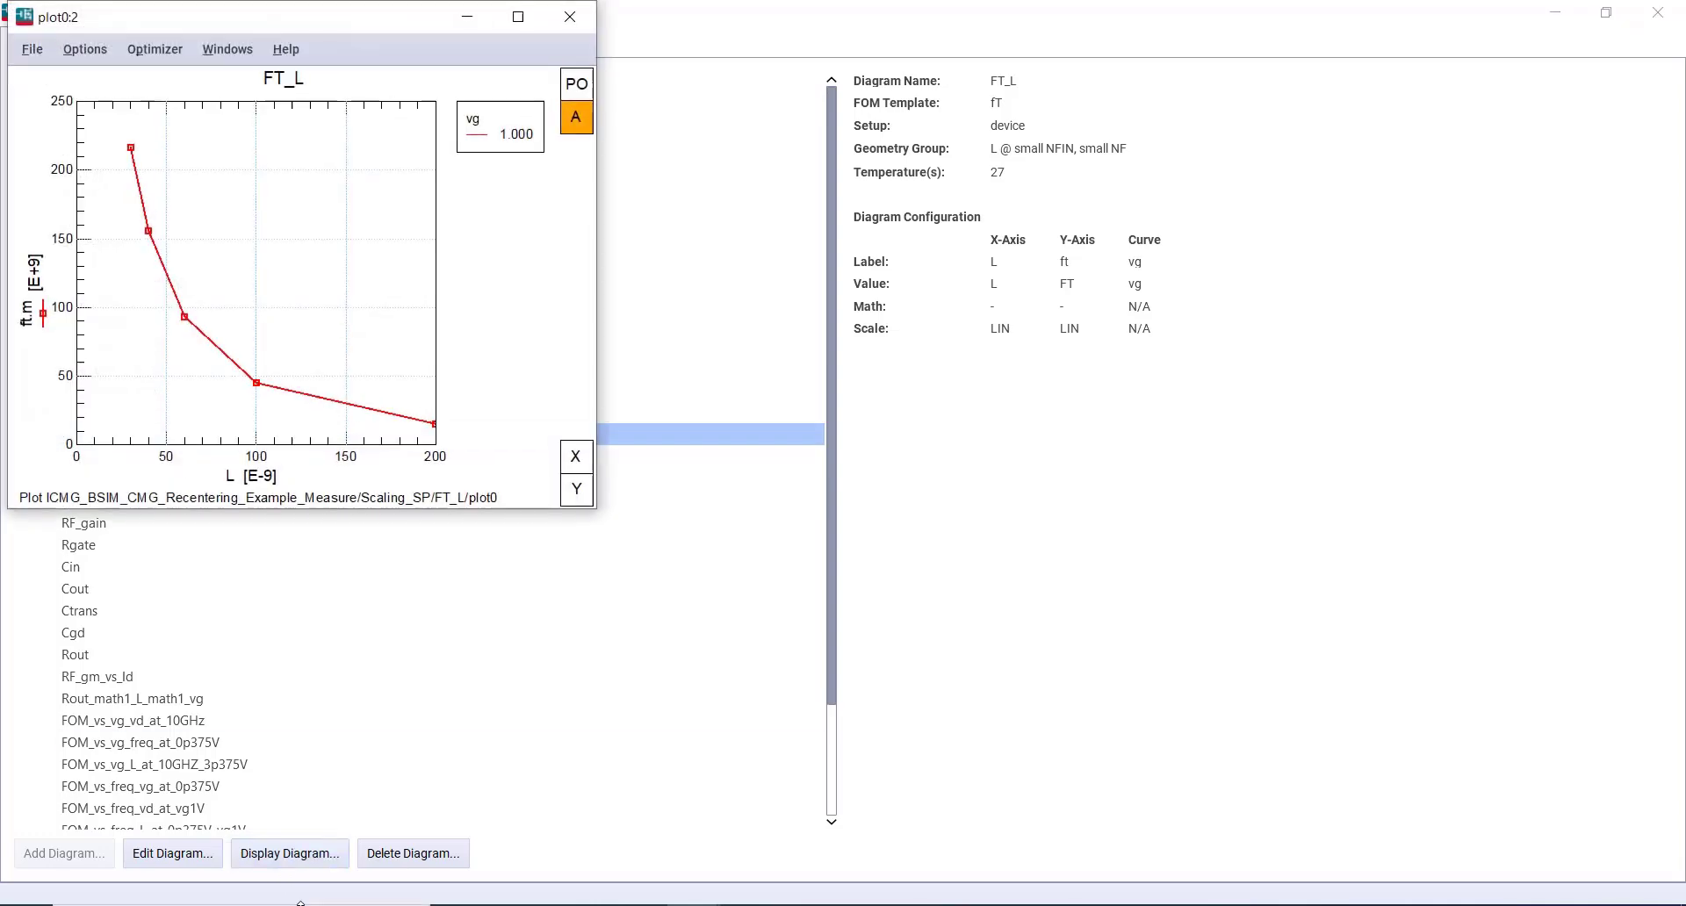
click(569, 16)
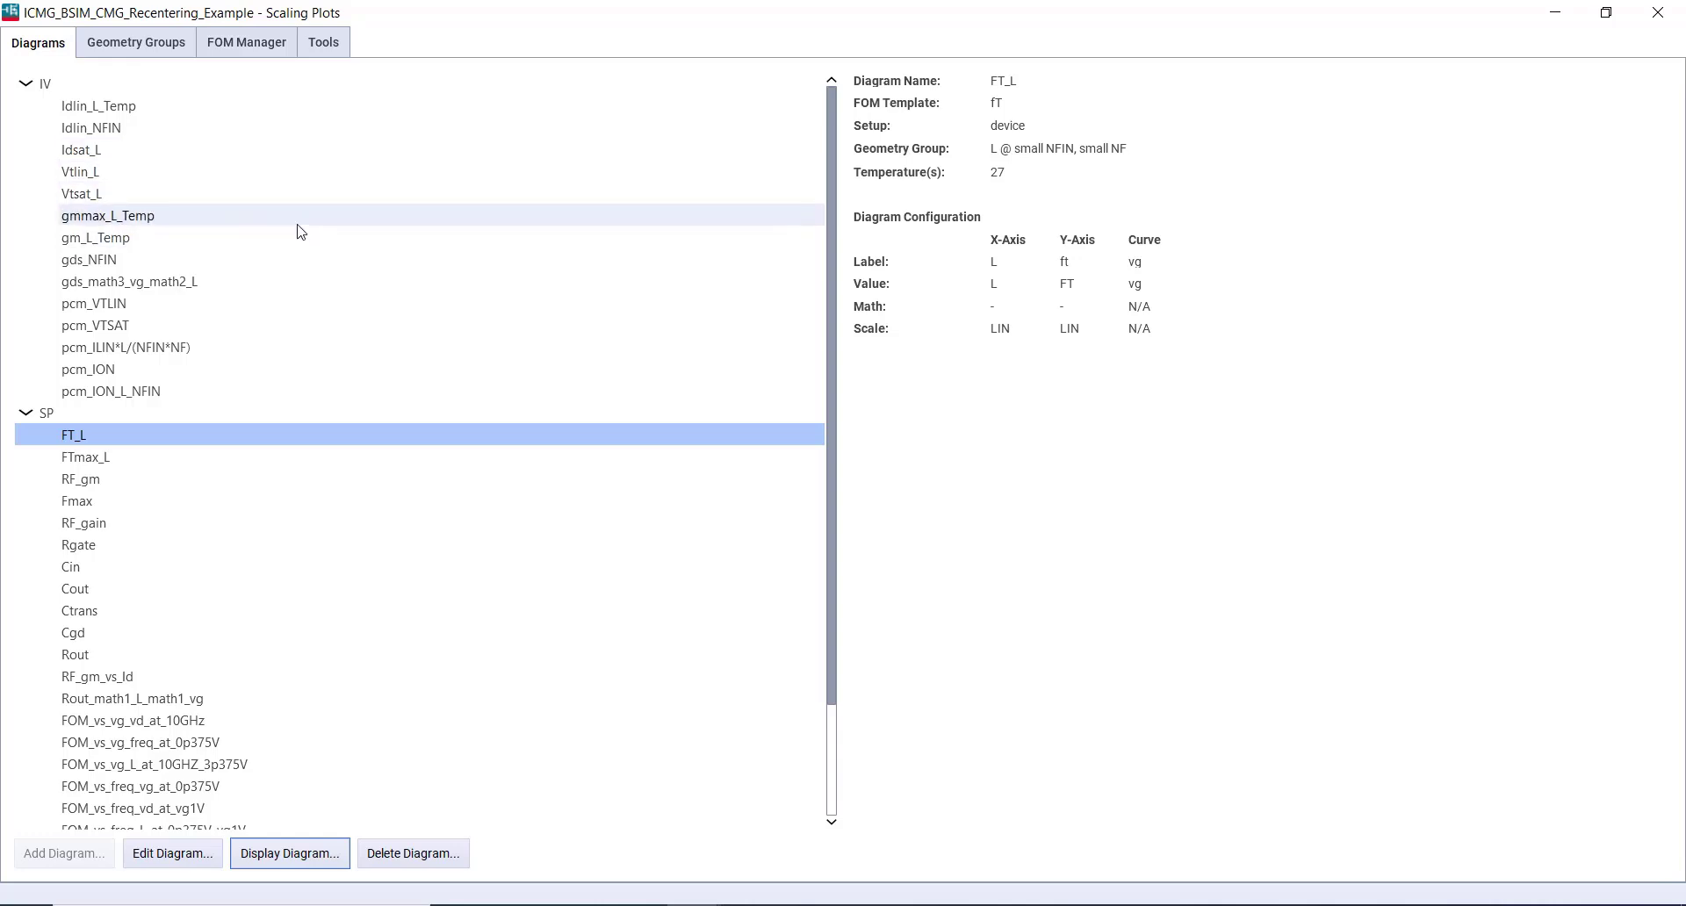
Look through the remaining scaling diagrams and close the scaling plots tool to return to the extraction flow.
scroll(318, 309, down, 1)
scroll(318, 309, up, 1)
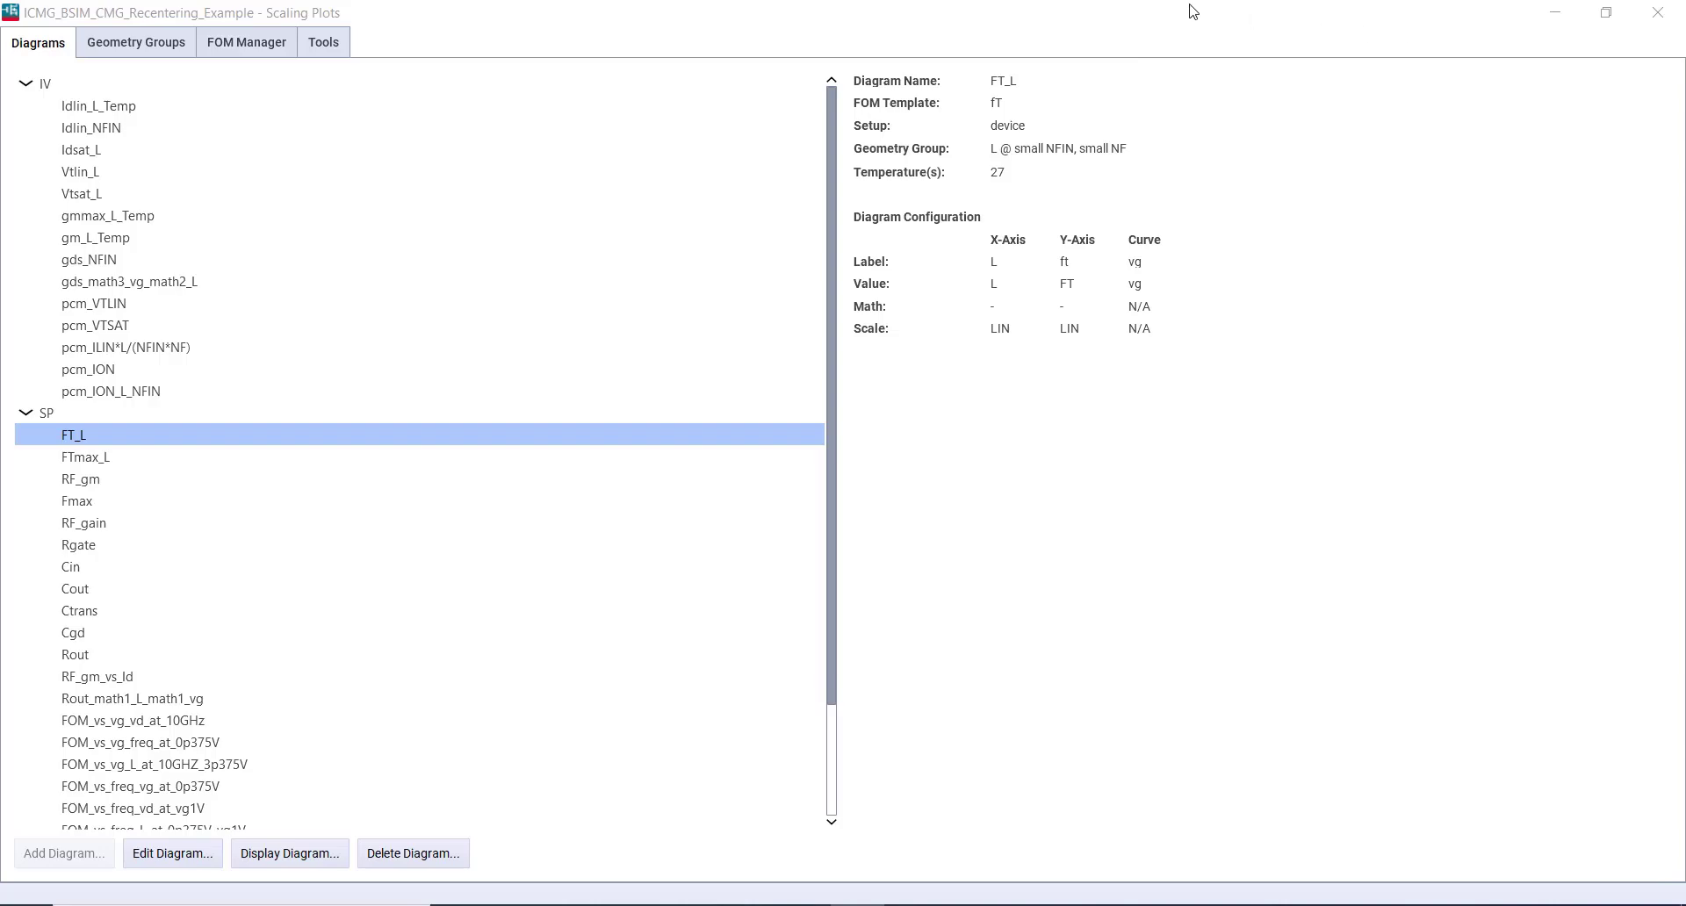
drag(1194, 12, 1117, 185)
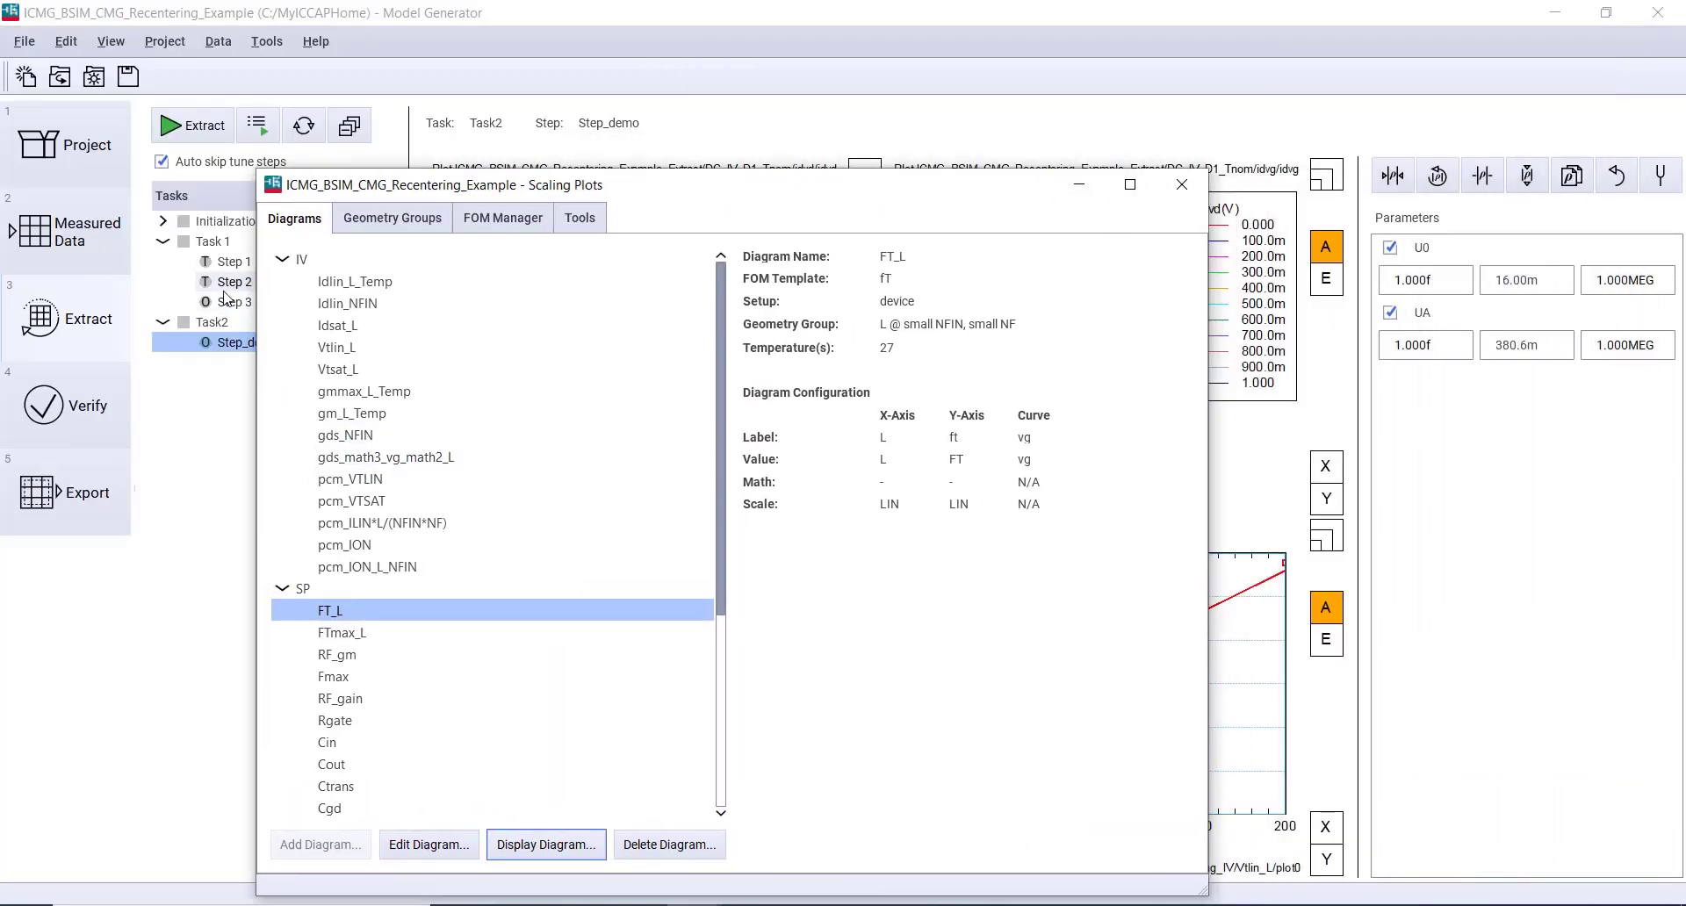
click(1182, 185)
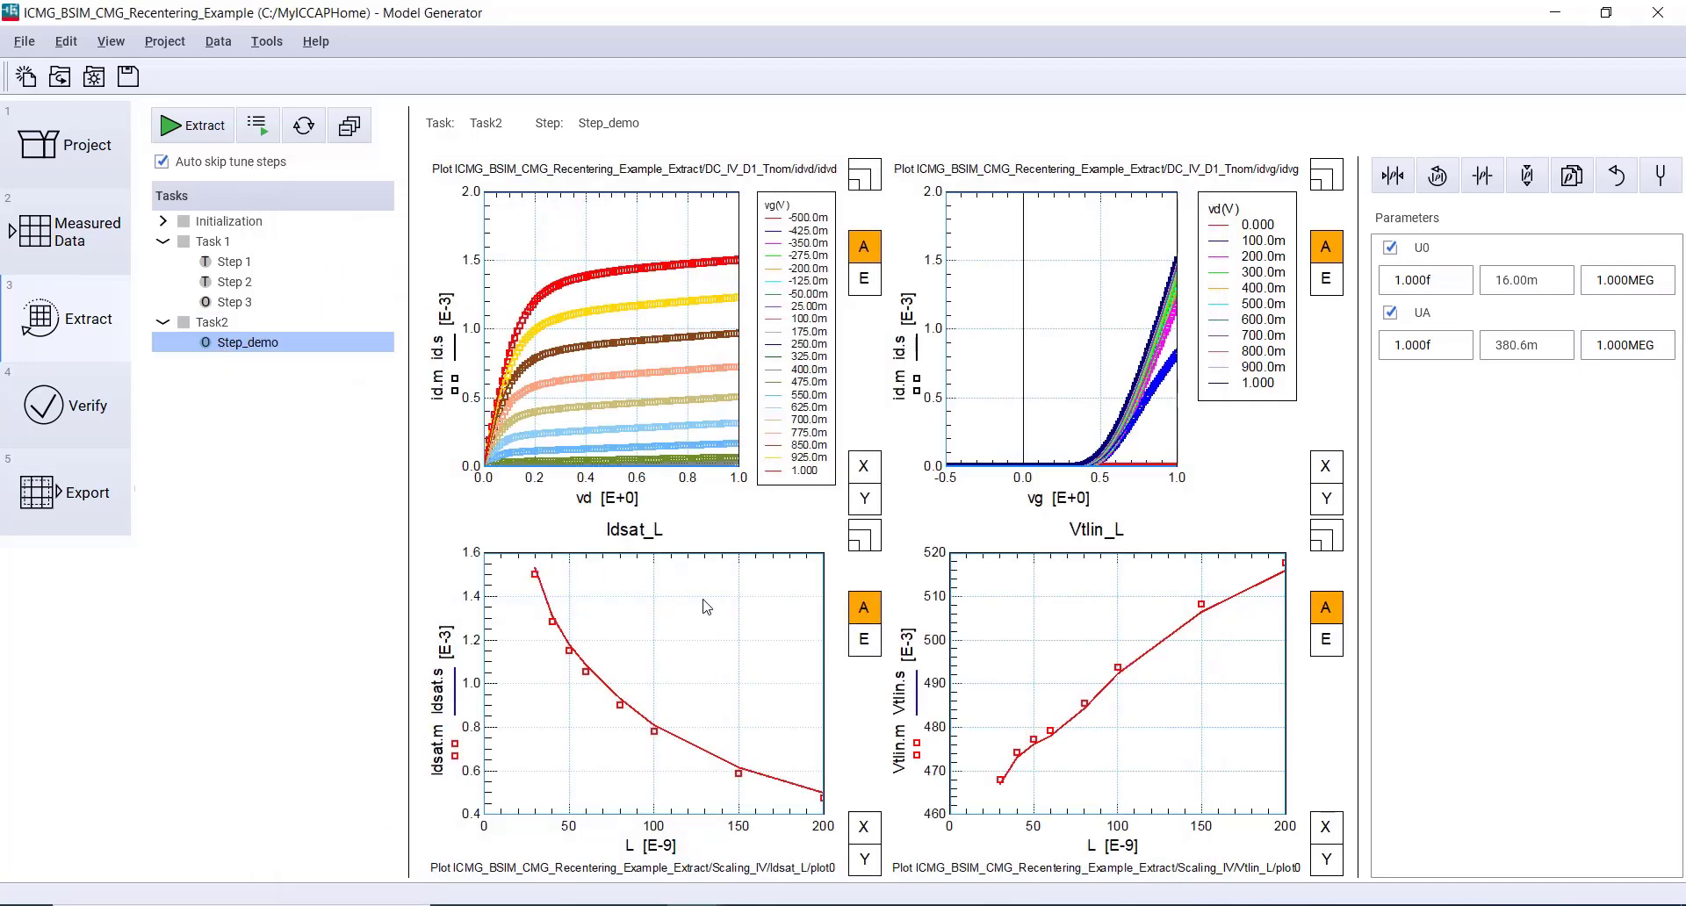